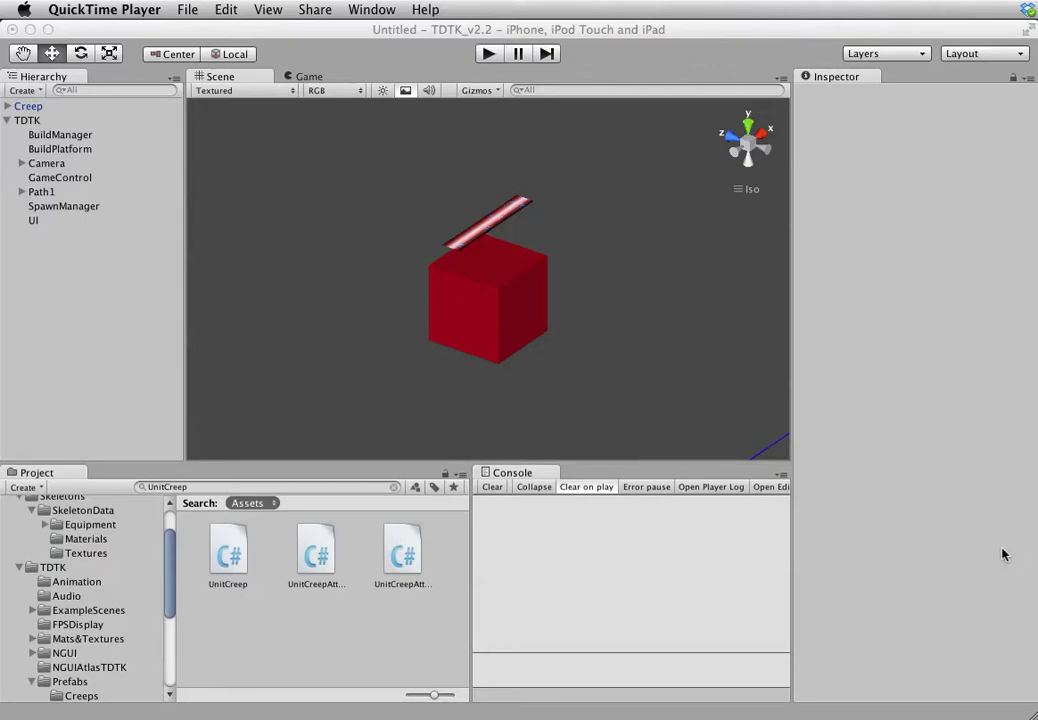
Step: Collapse the TDTK hierarchy and examine the Unit Creep script settings of the Creep object
click(8, 120)
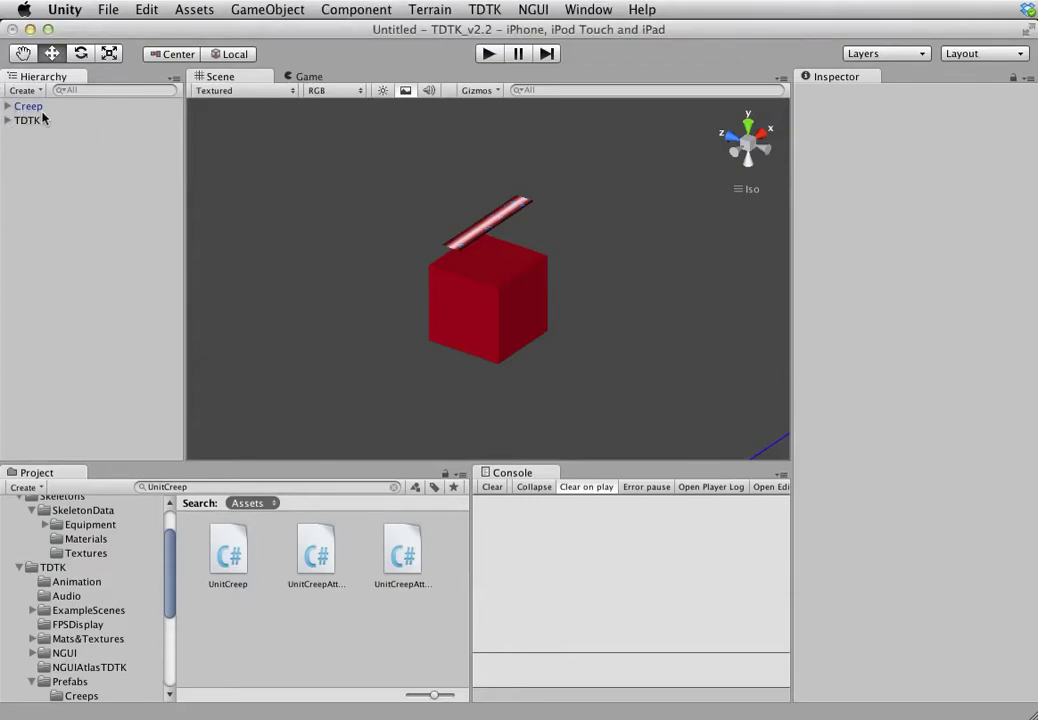
click(29, 108)
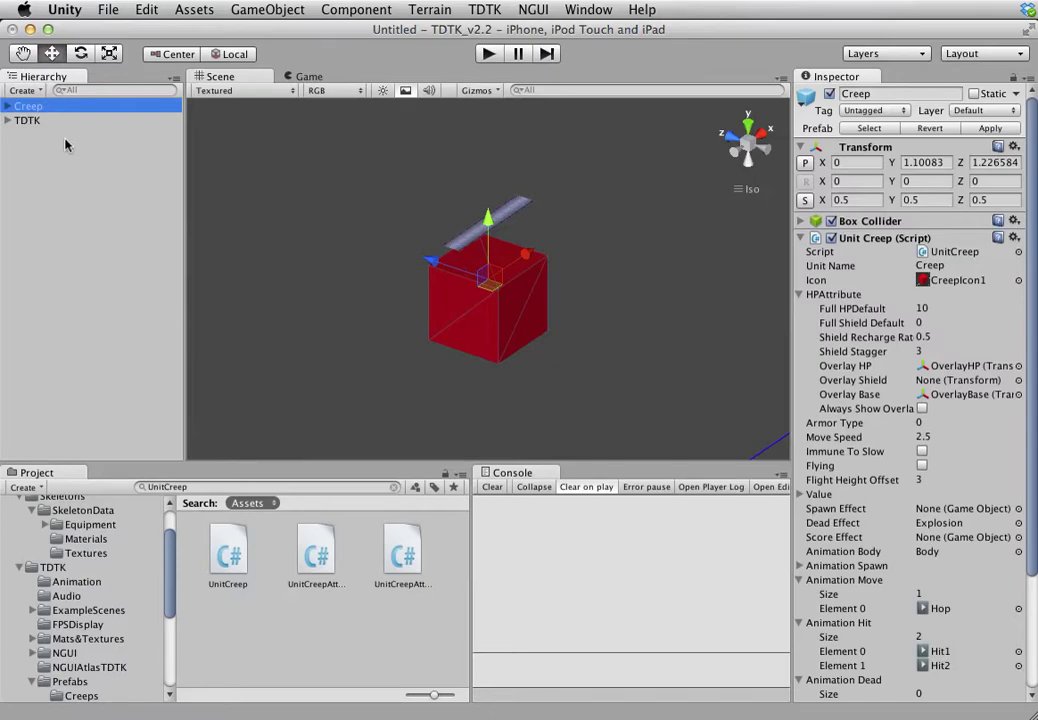
scroll(857, 338, down, 5)
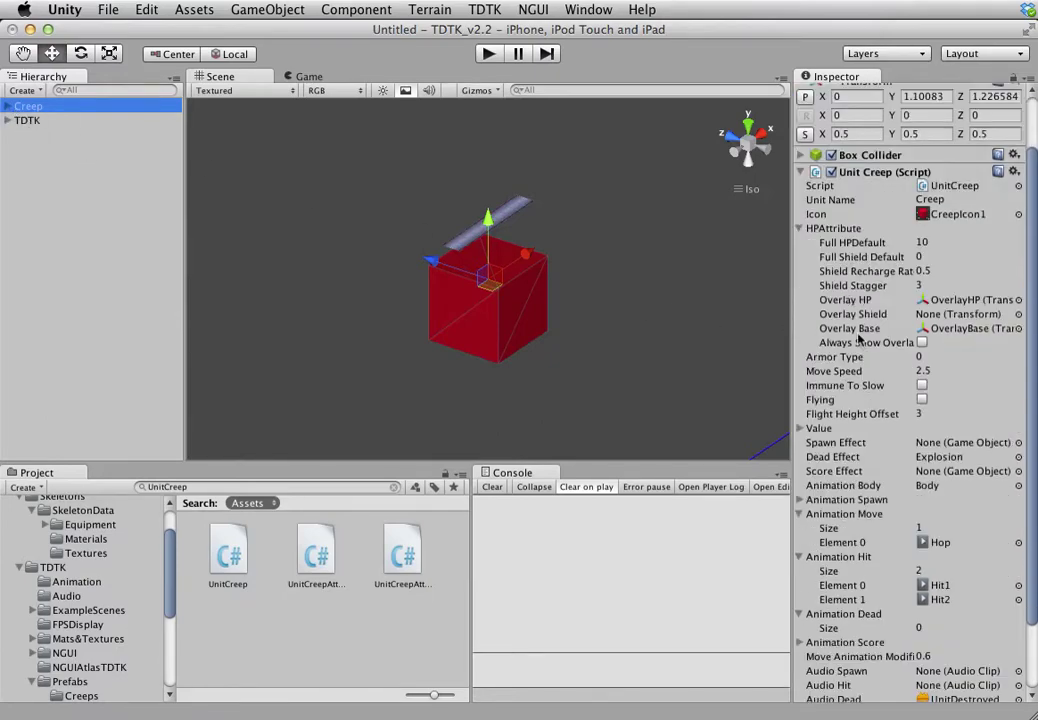
scroll(884, 400, up, 5)
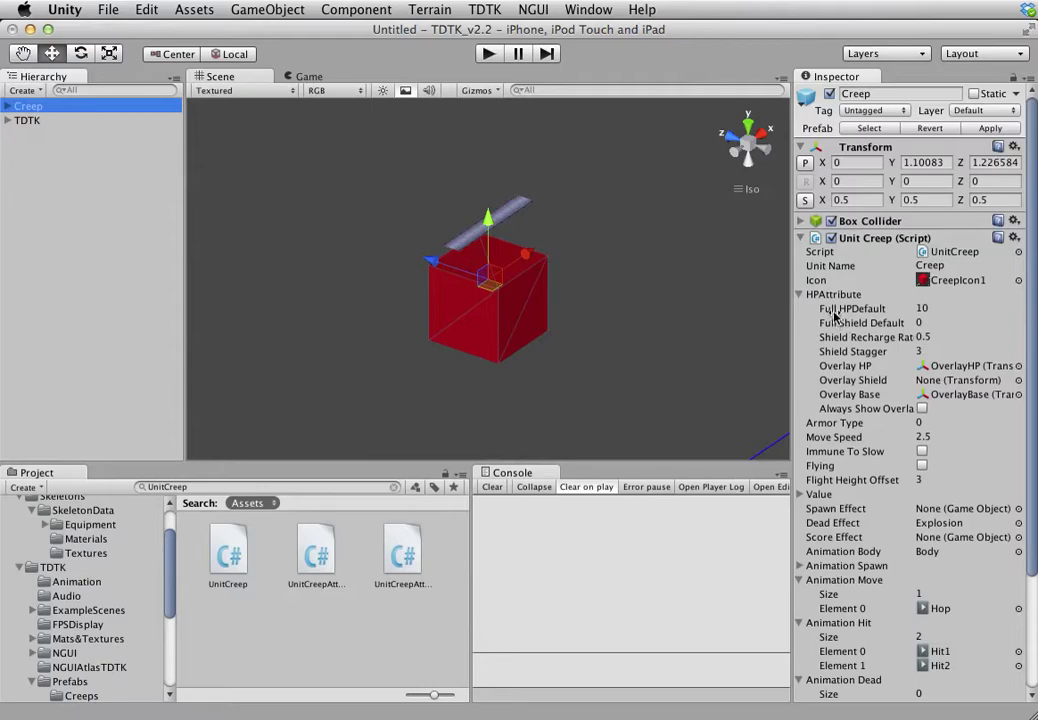
Step: Expand the Creep object and examine the components of its Body child against those of its parent
click(8, 106)
click(40, 119)
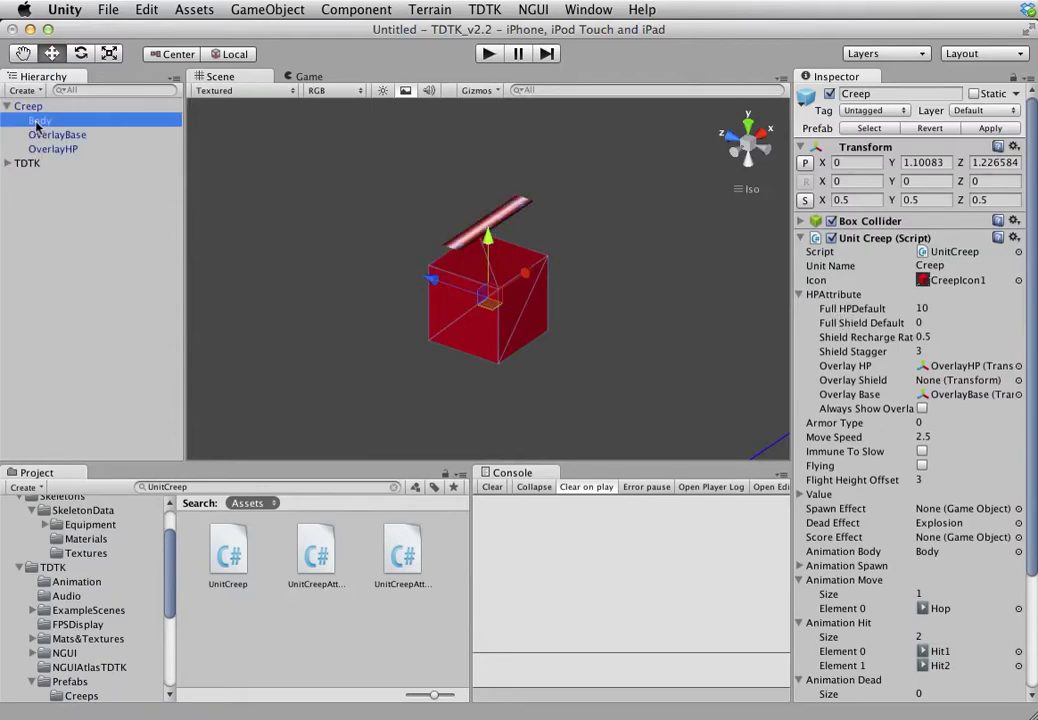
click(40, 107)
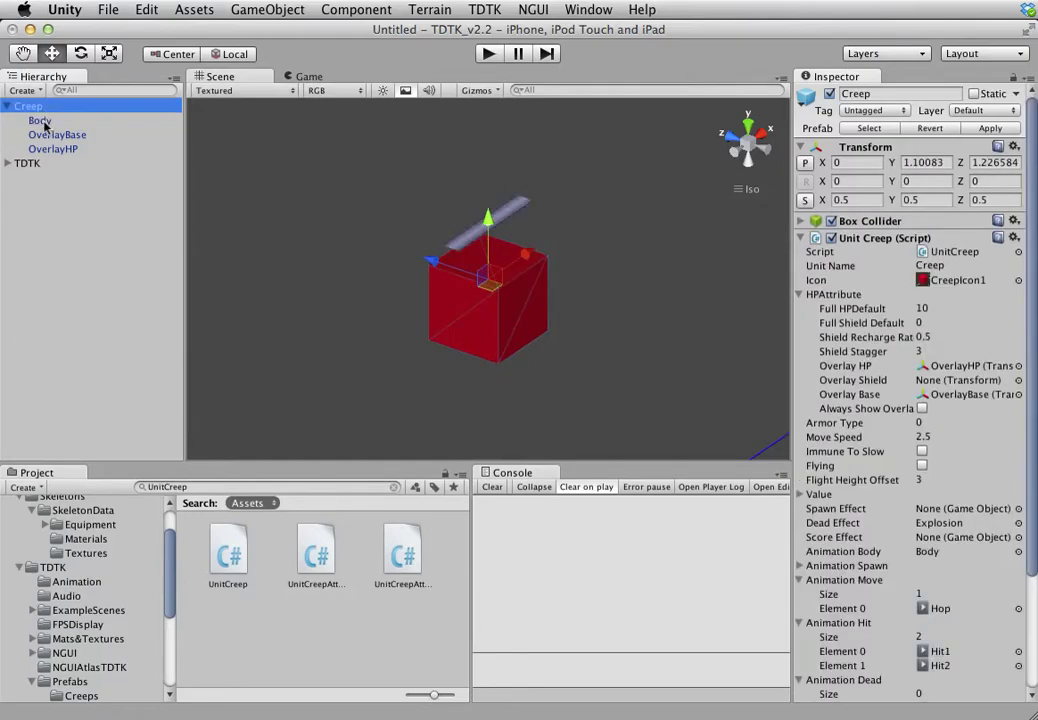
click(40, 120)
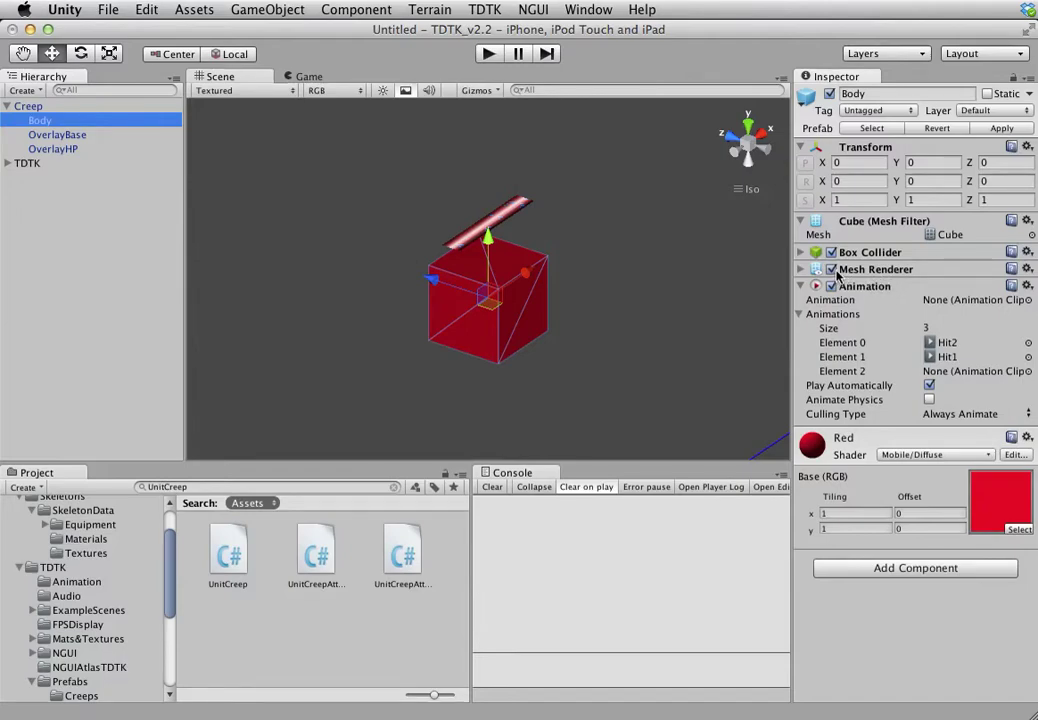
click(42, 135)
click(44, 121)
click(30, 106)
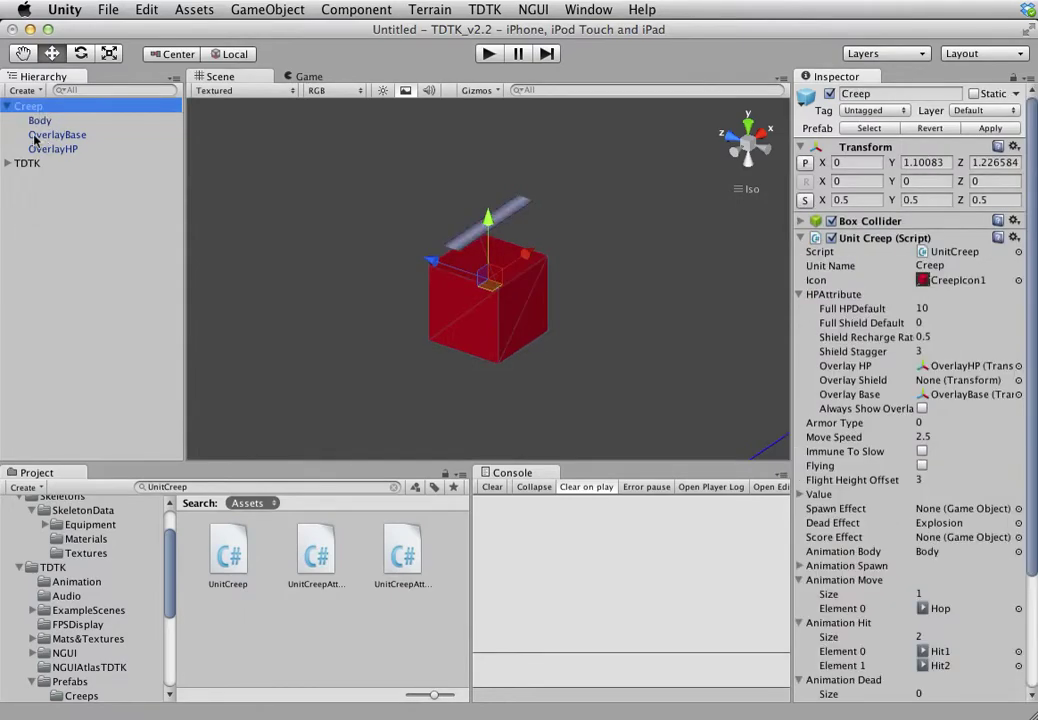
click(40, 121)
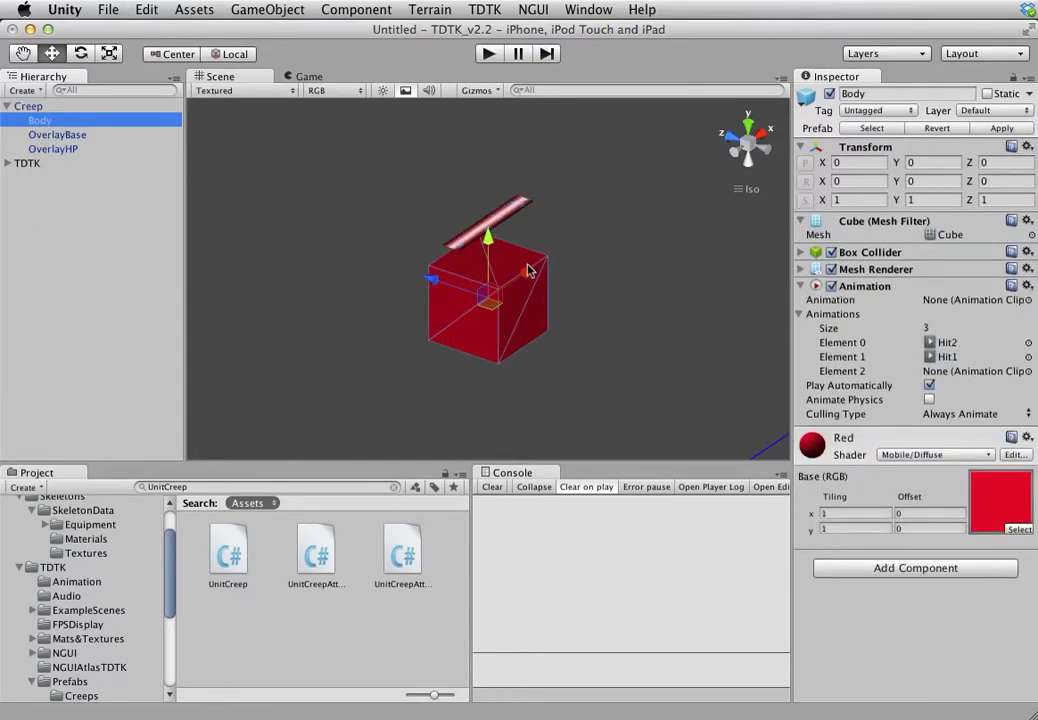
Step: Check the position and rotation values of the Creep's Body, and look at the OverlayBase child
scroll(485, 303, down, 2)
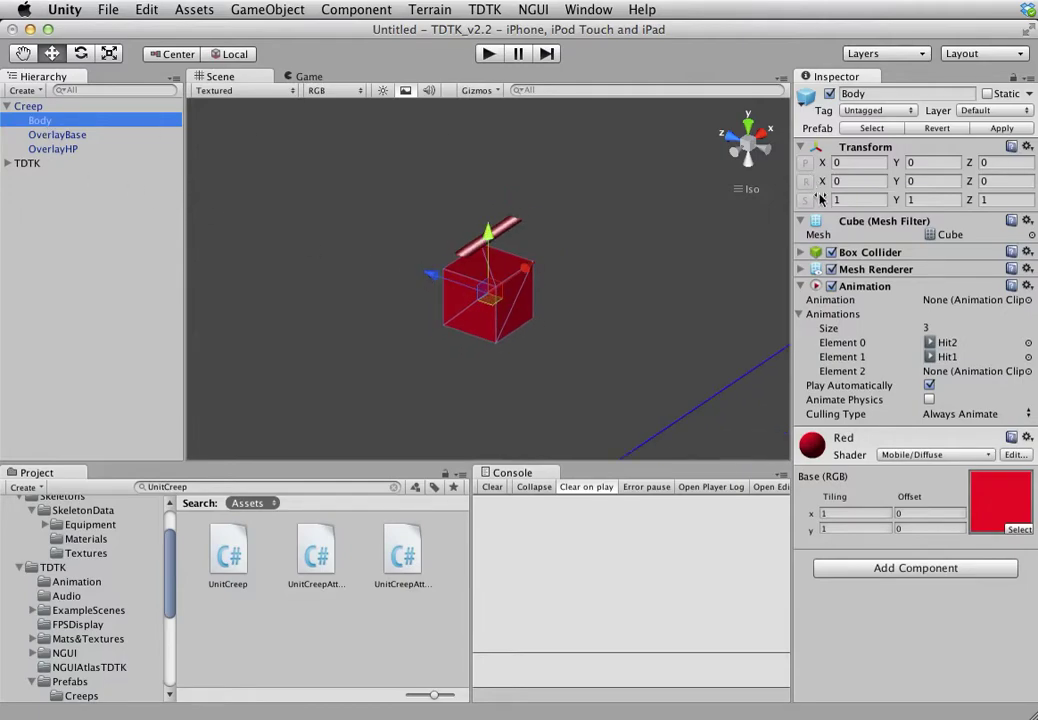
click(847, 163)
click(926, 164)
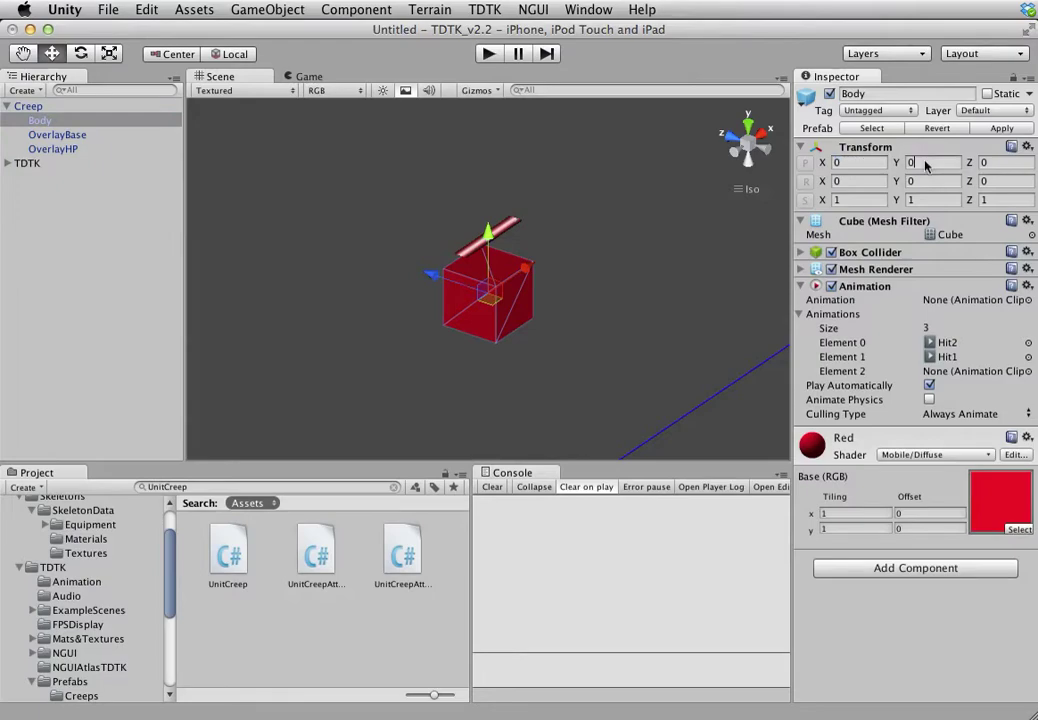
click(995, 162)
click(849, 182)
click(921, 182)
click(56, 134)
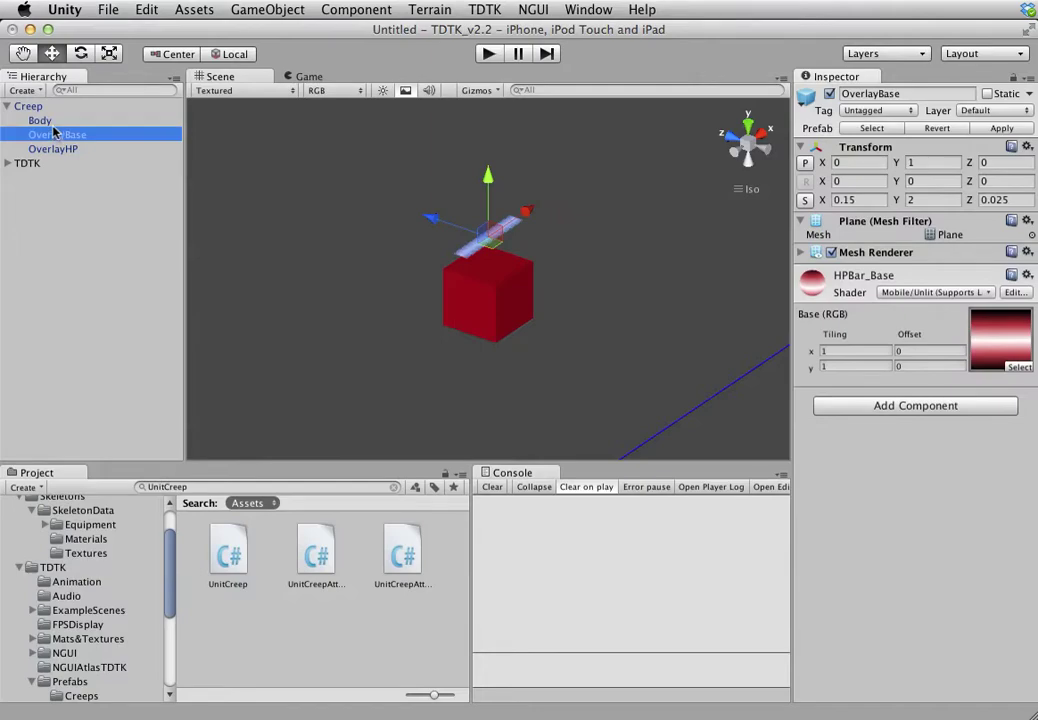
click(52, 120)
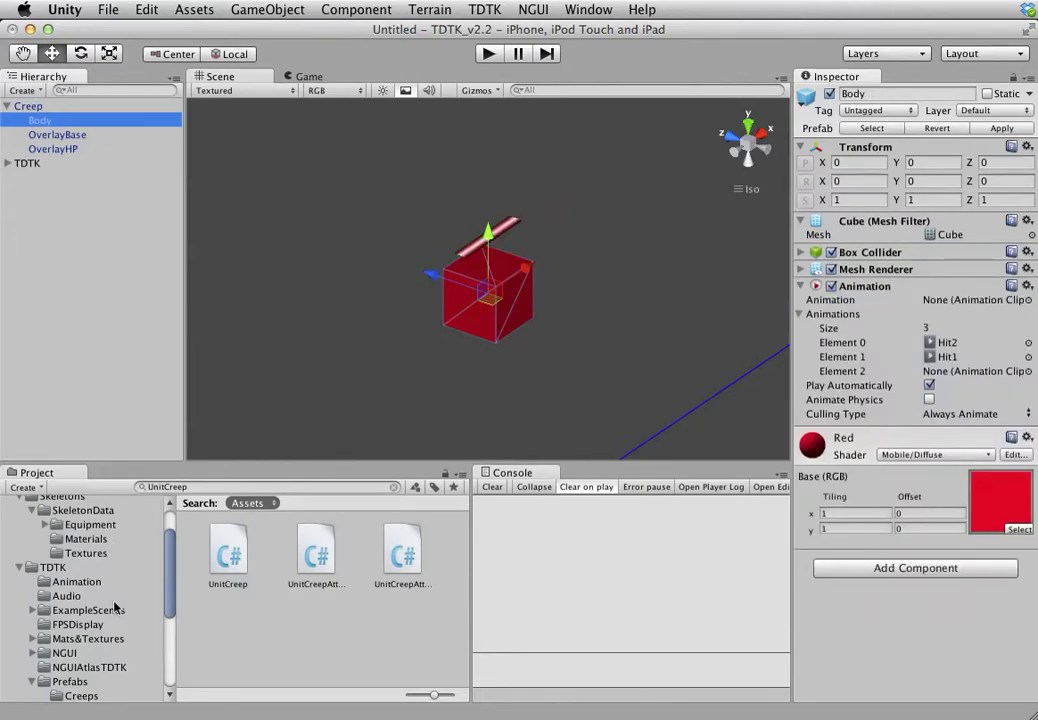
Step: Place the TowerTurret_Canon prefab from the Towers folder in the scene and examine its script settings and child objects
scroll(89, 620, down, 4)
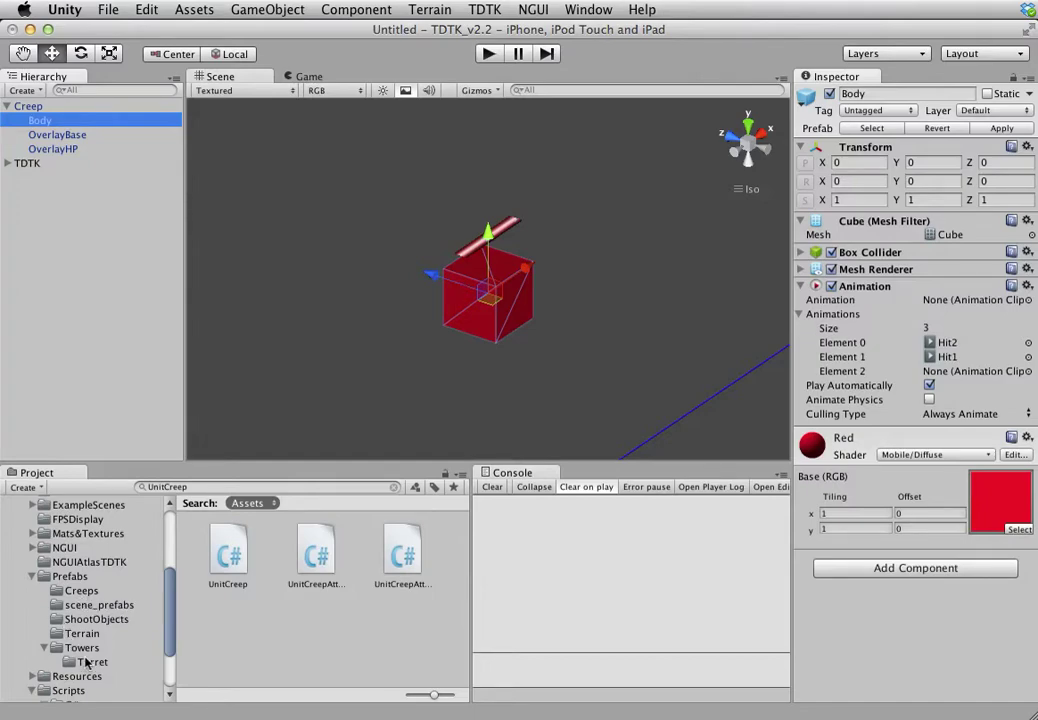
click(82, 648)
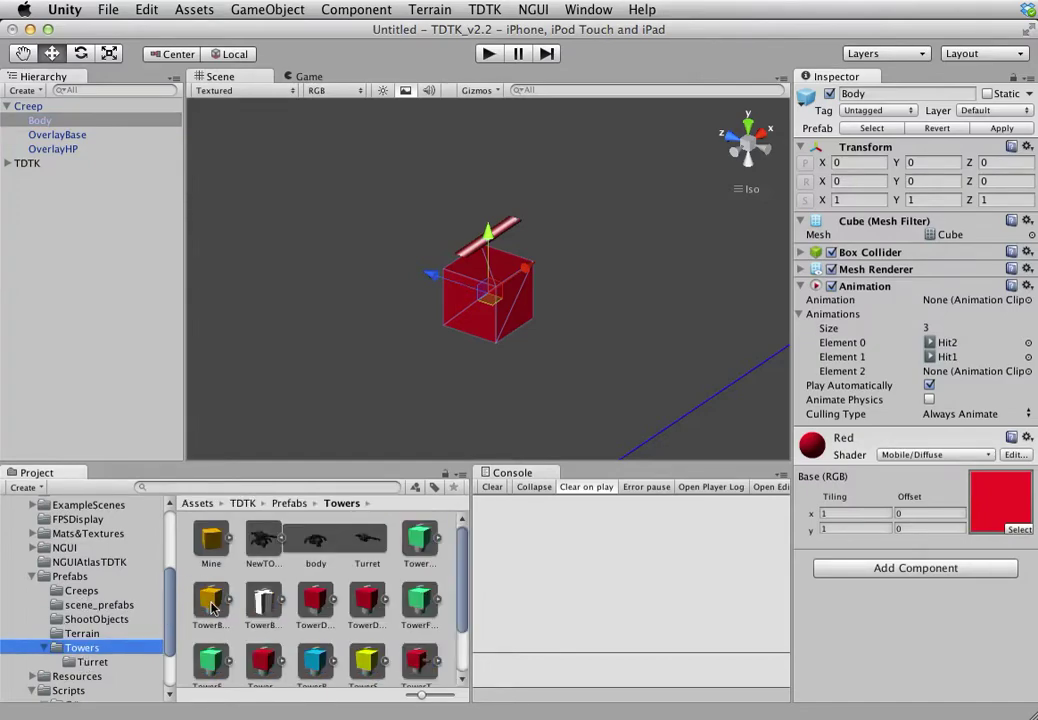
drag(418, 658, 28, 186)
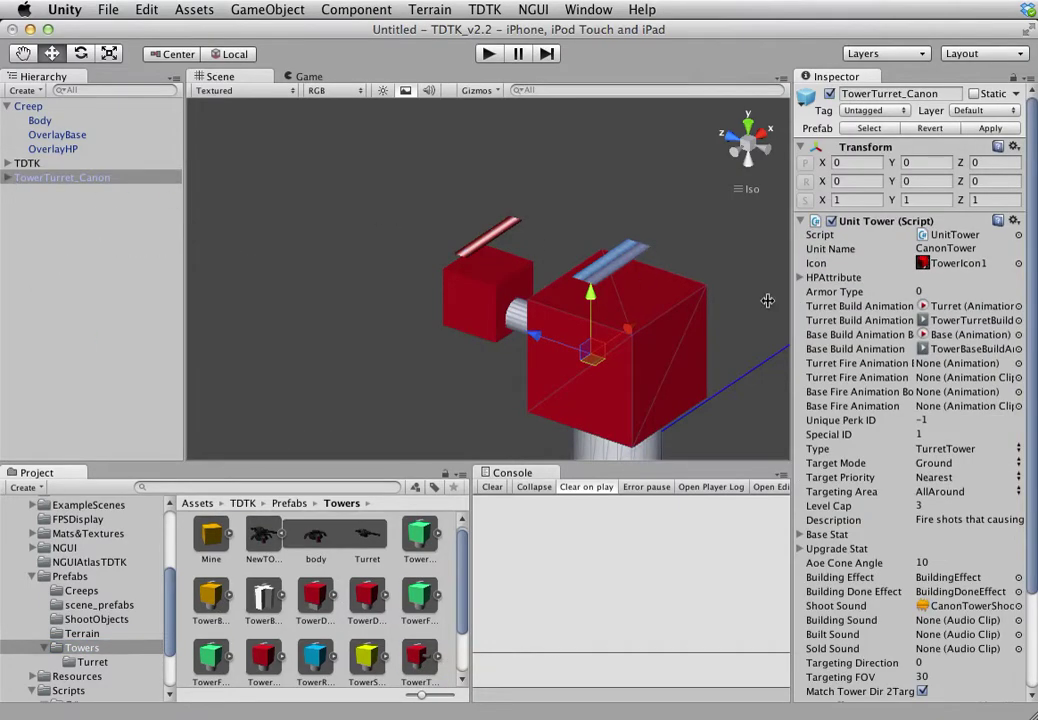
scroll(870, 348, down, 2)
scroll(870, 348, down, 2)
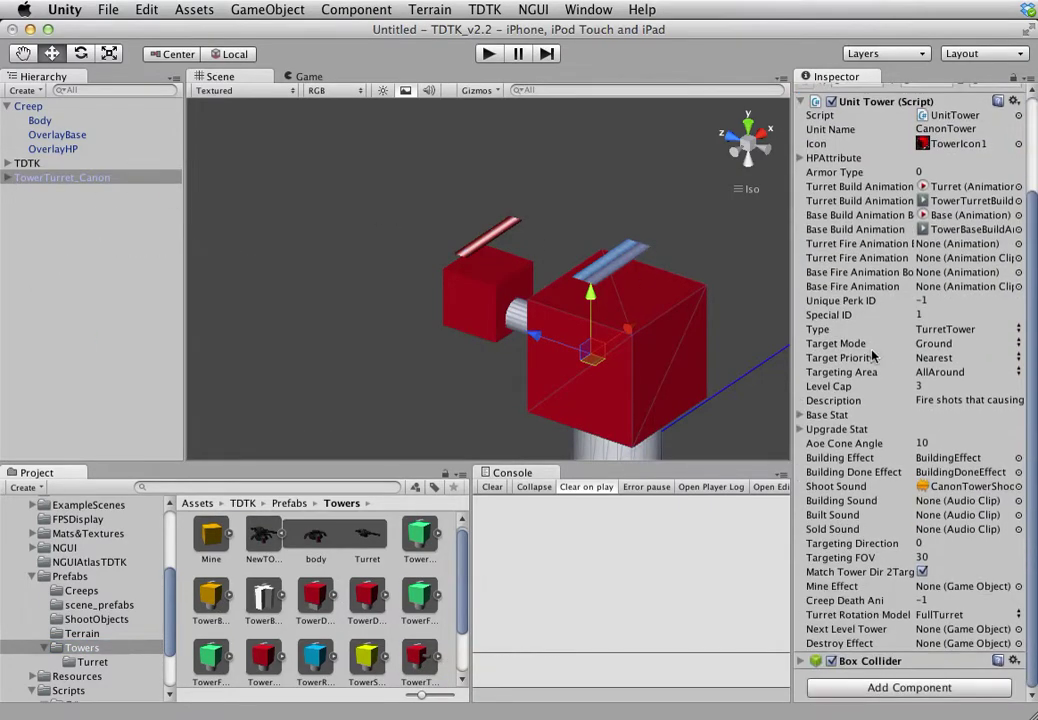
click(7, 177)
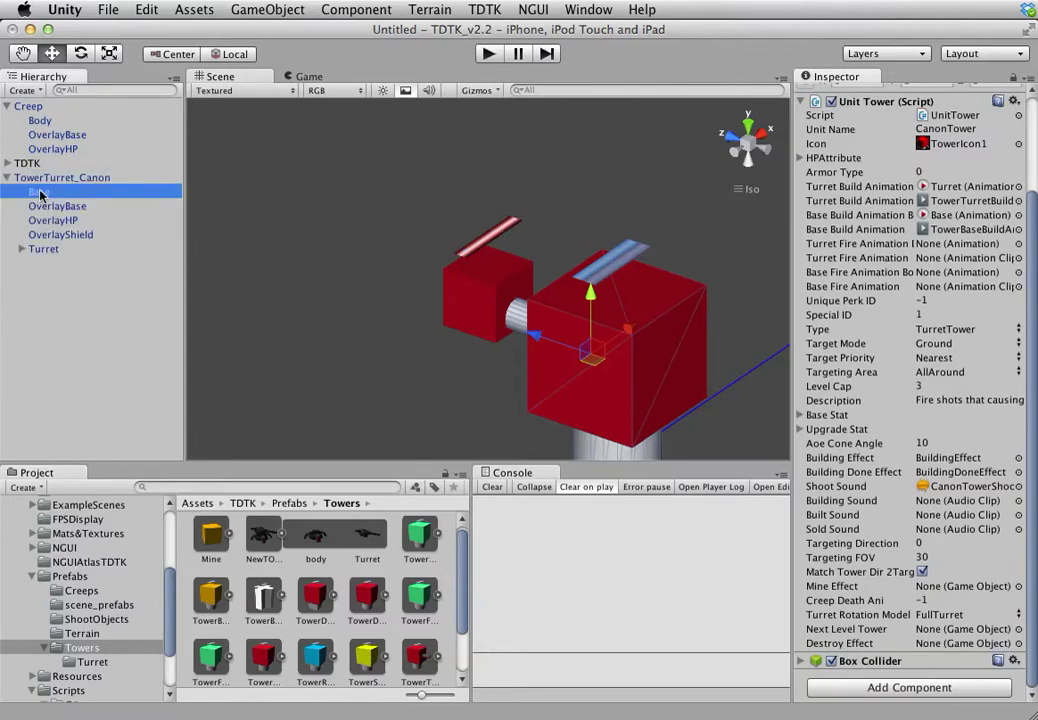
Step: Delete the TowerTurret_Canon object from the scene
click(42, 189)
click(44, 178)
key(super+BackSpace)
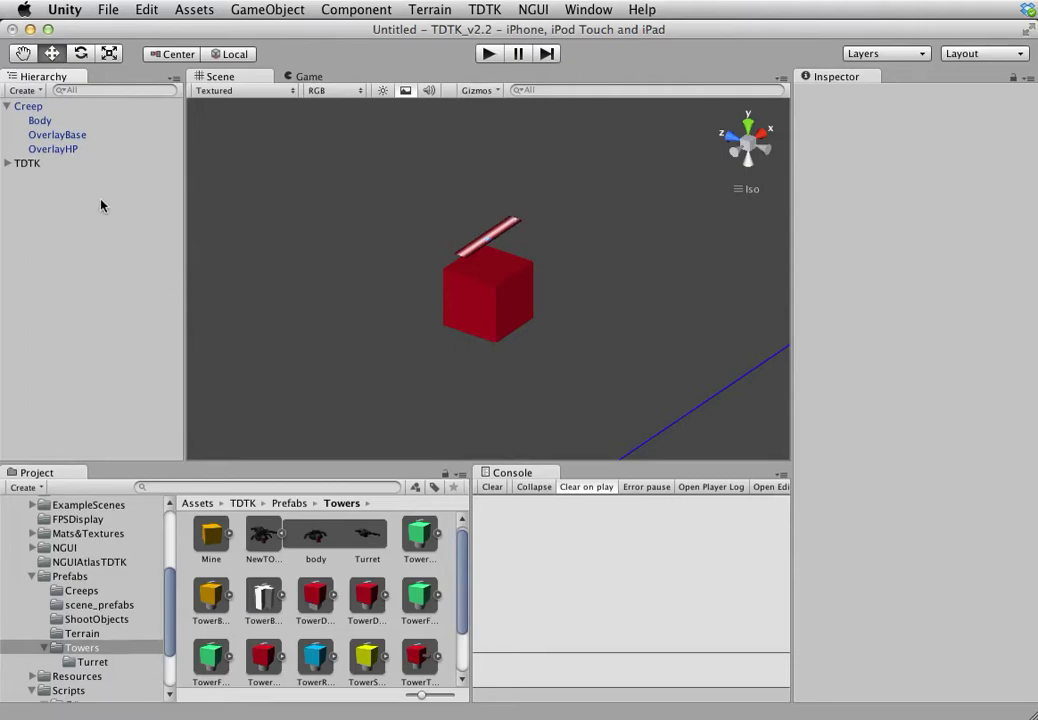
Step: Review the Creep object and its Body, OverlayBase and OverlayHP children one after another
click(29, 108)
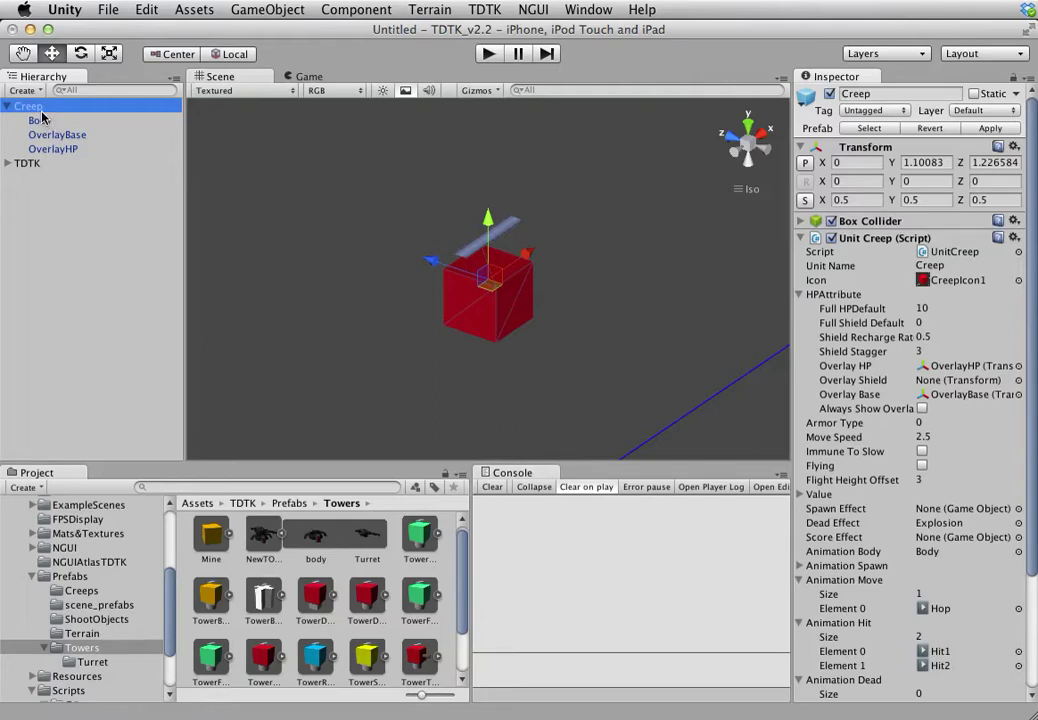
key(Return)
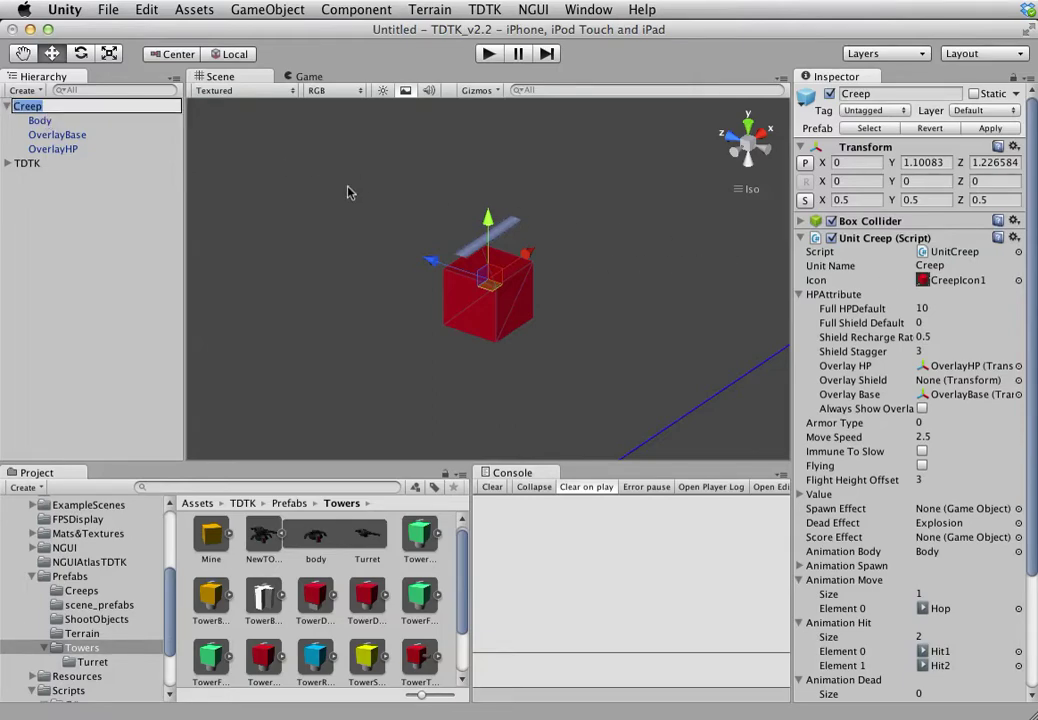
click(54, 122)
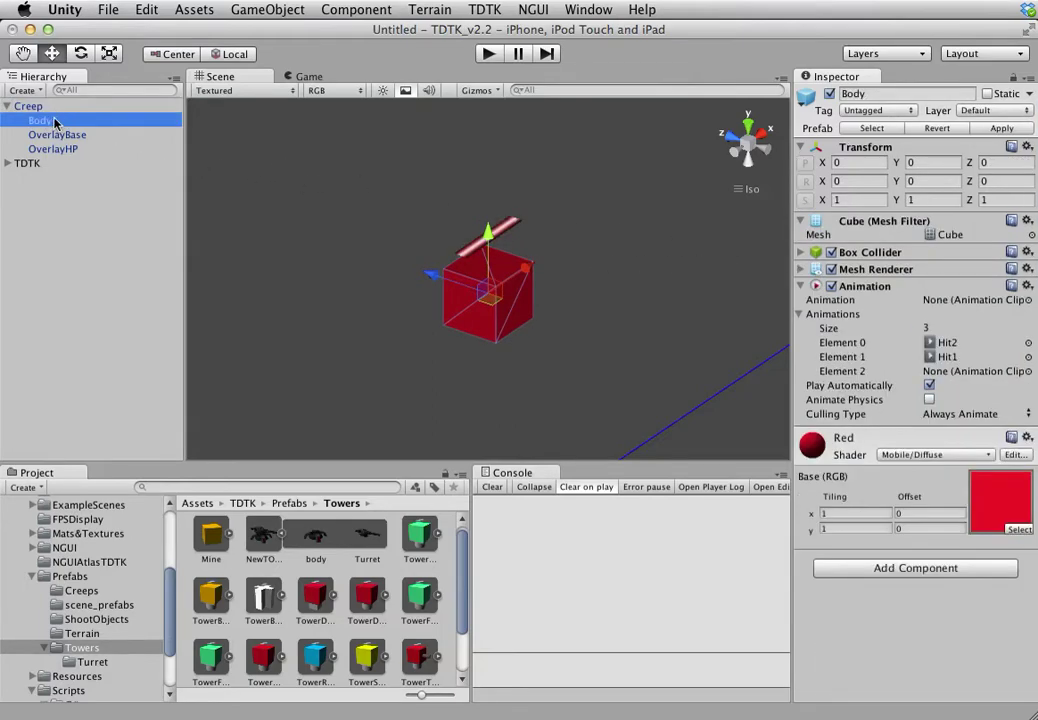
key(Down)
key(Down)
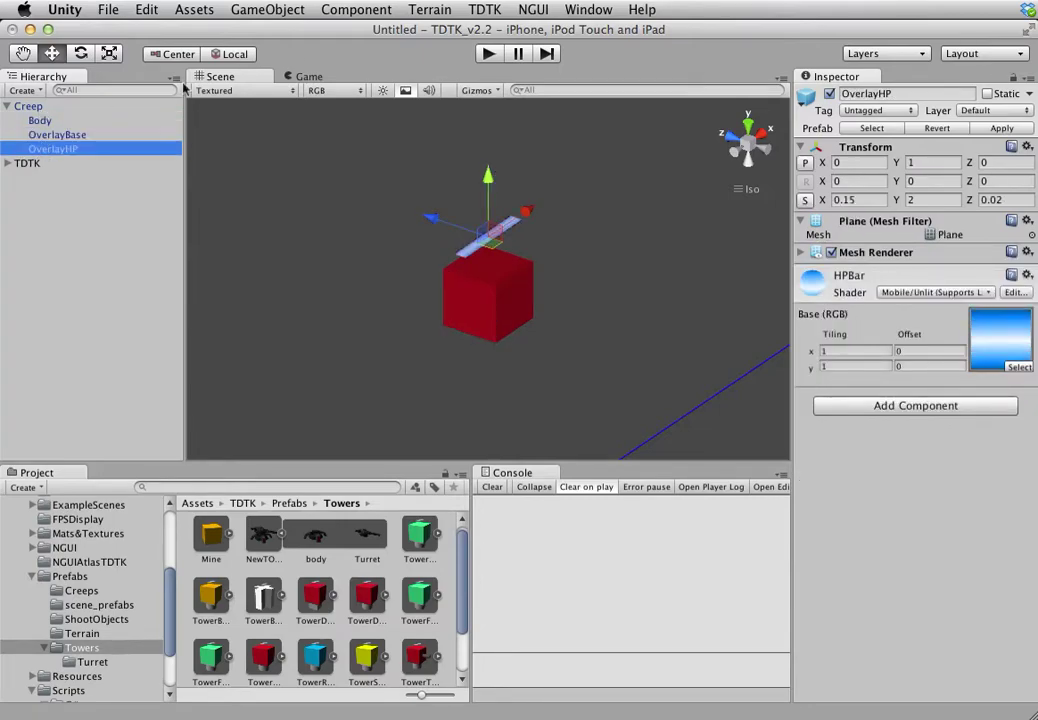
Step: Create an empty game object and name it NewCreep
click(274, 15)
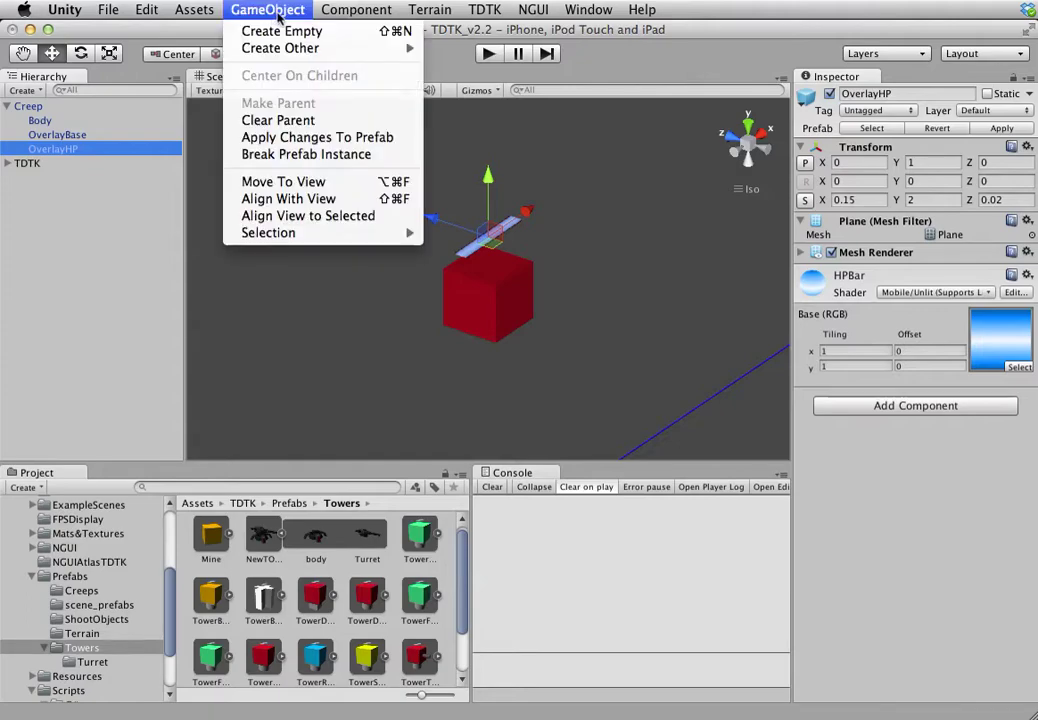
click(291, 34)
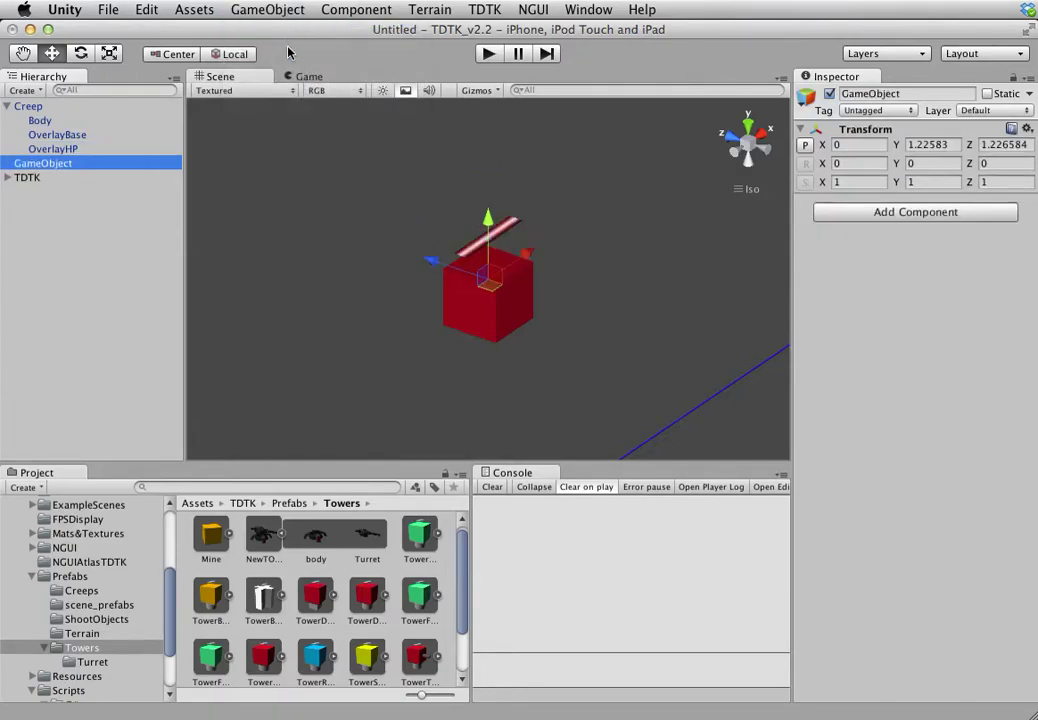
click(922, 94)
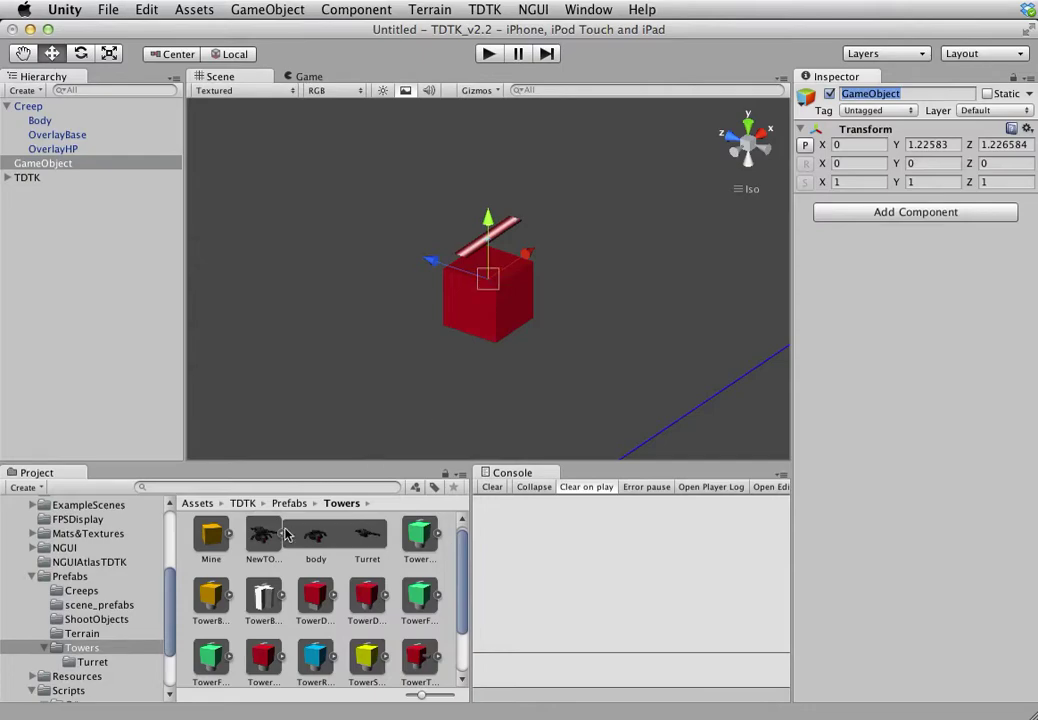
text(B)
text(NewCreep)
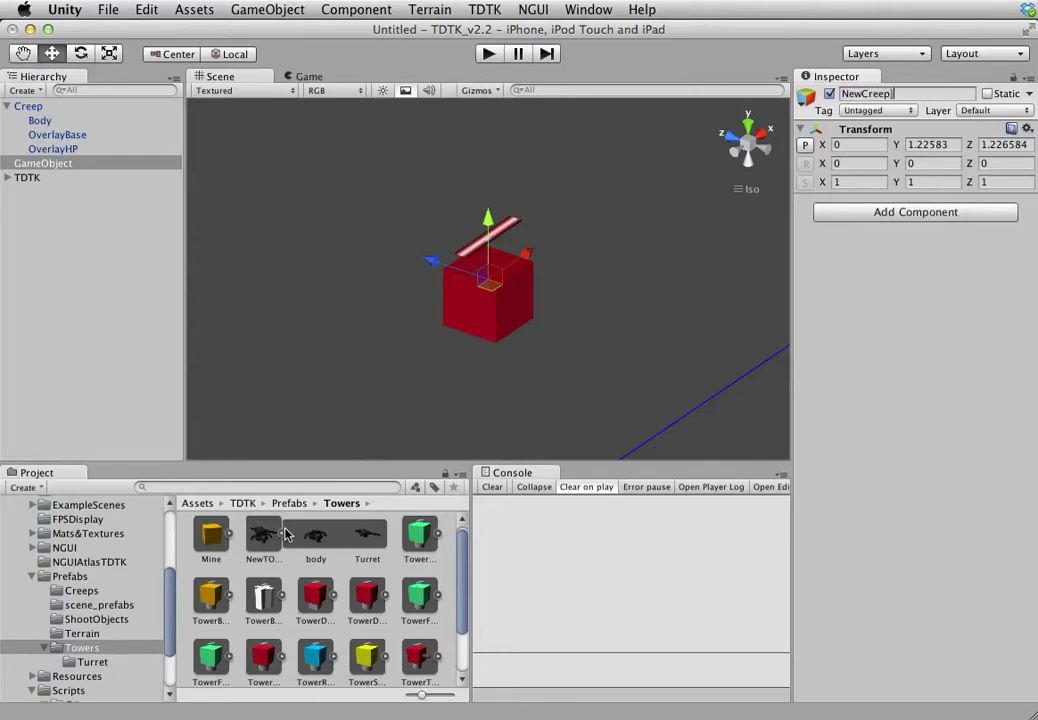
key(Return)
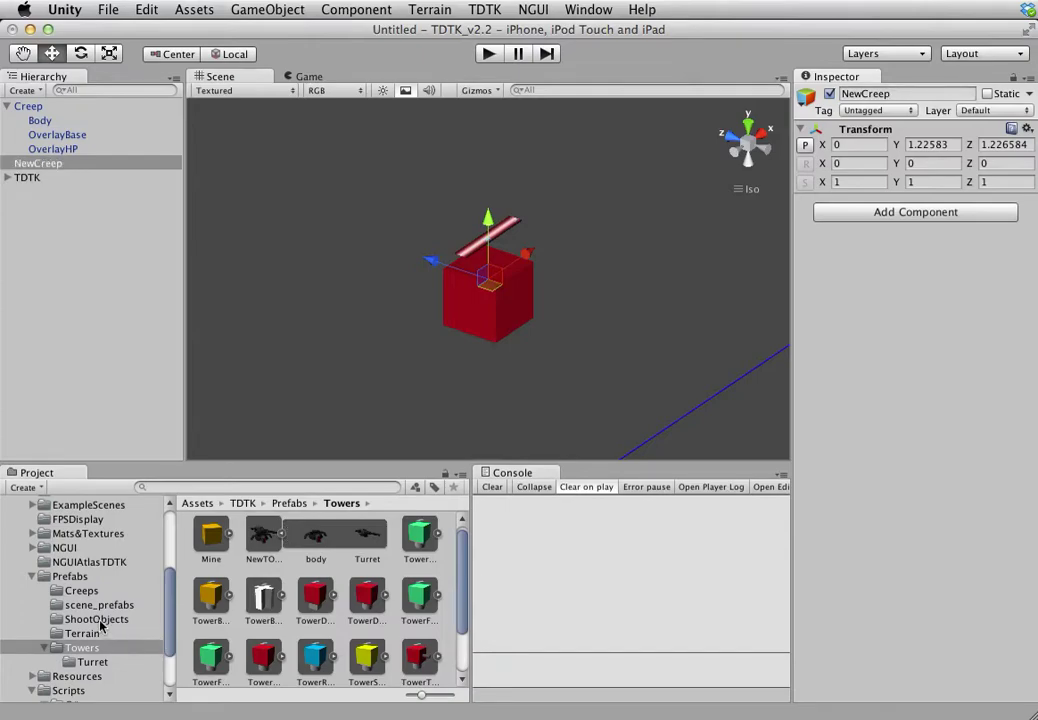
Step: Search the project for "unitcreep", attach the UnitCreep script to NewCreep and look through its settings
click(196, 487)
text(unitcreep)
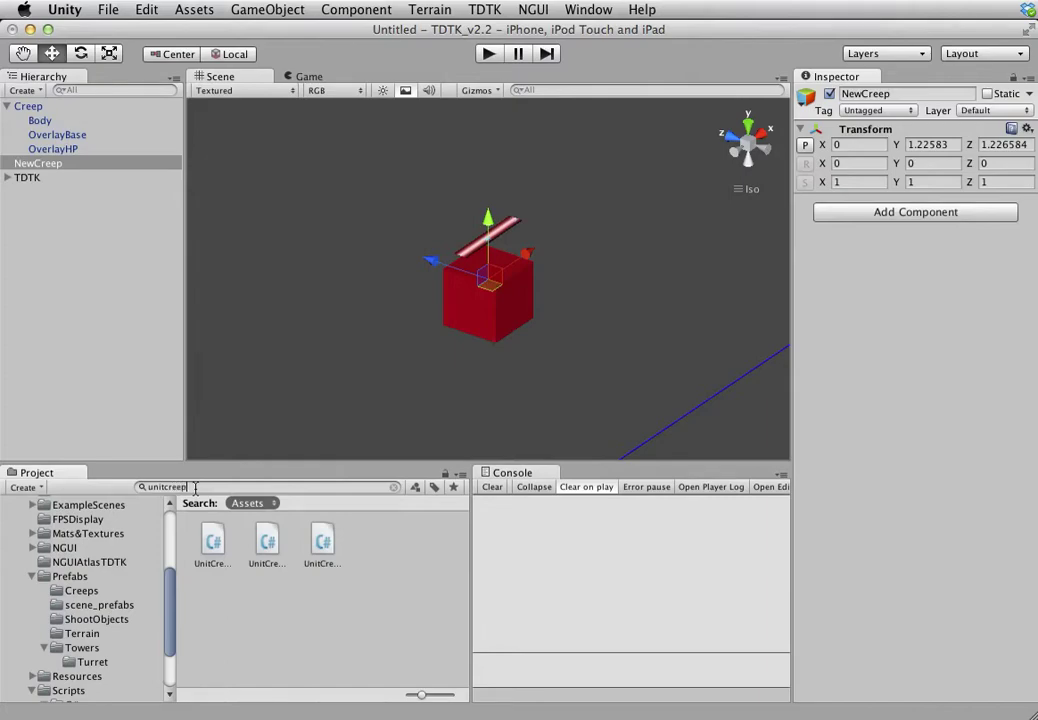
drag(214, 541, 824, 427)
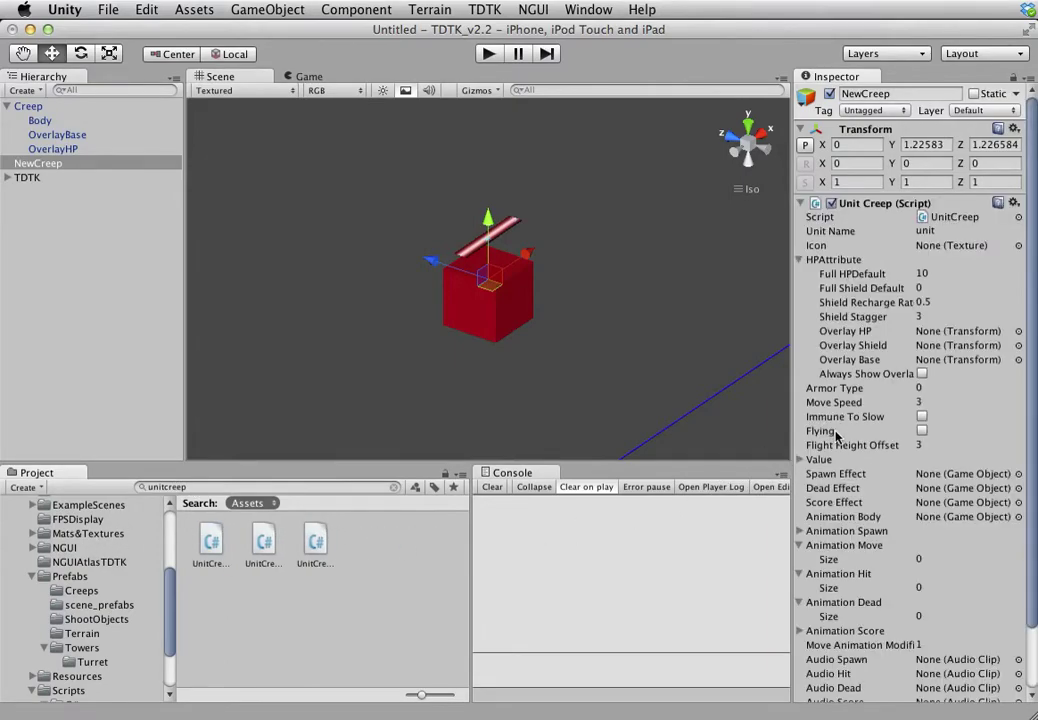
click(41, 165)
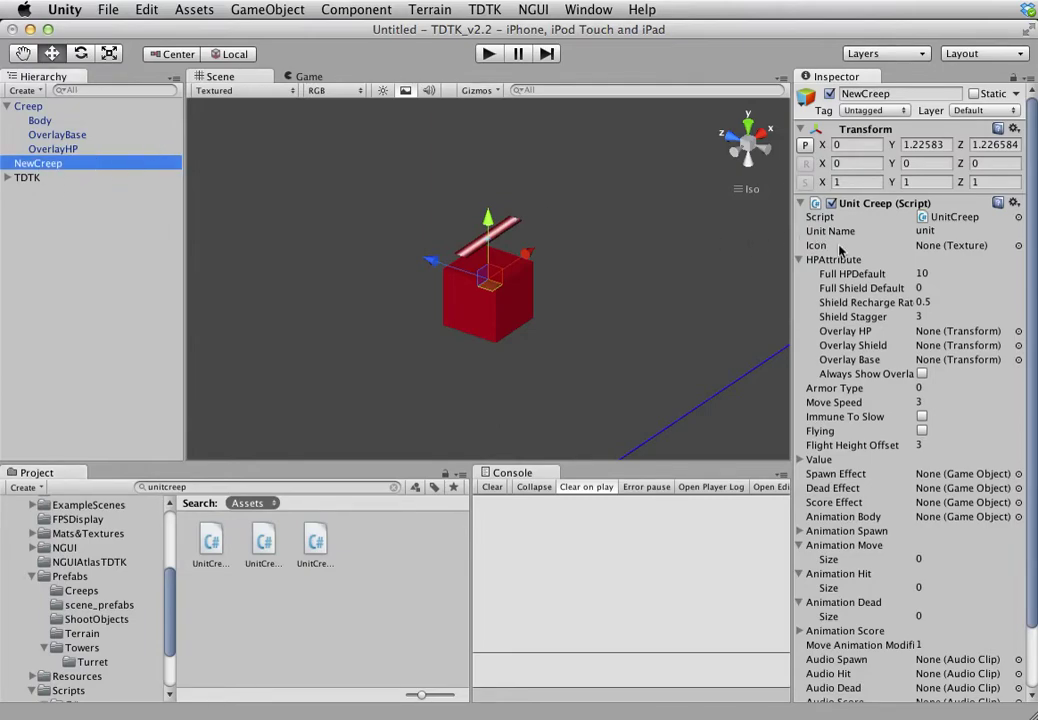
scroll(808, 327, down, 3)
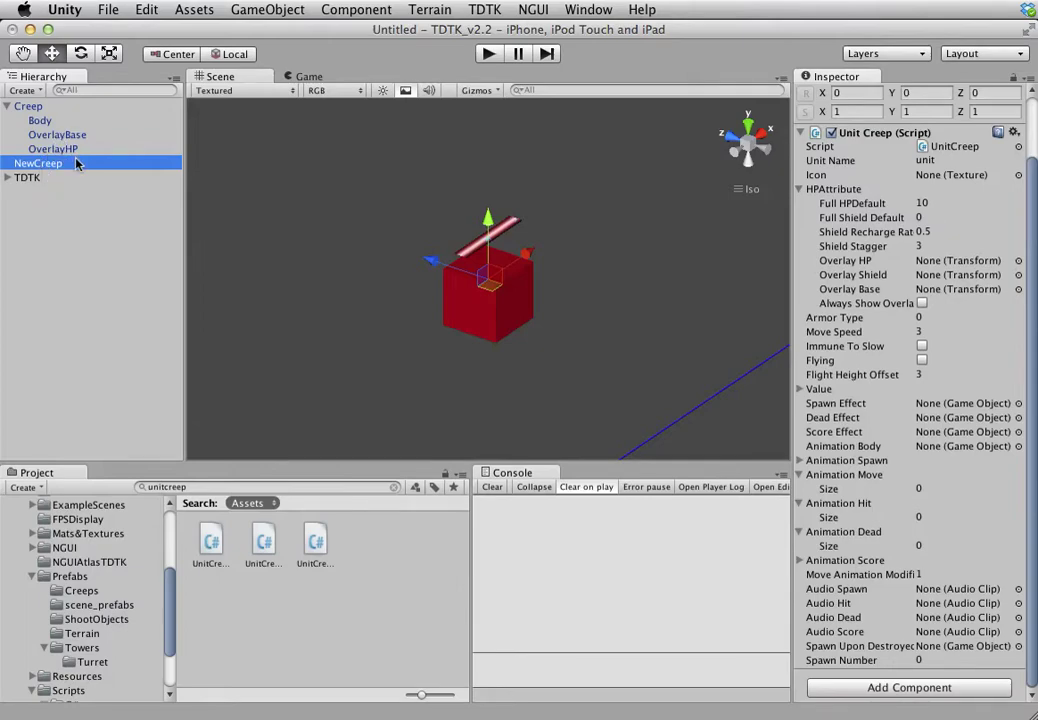
Step: Add the skeleton model from the Skeletons folder to the scene hierarchy
scroll(105, 605, up, 5)
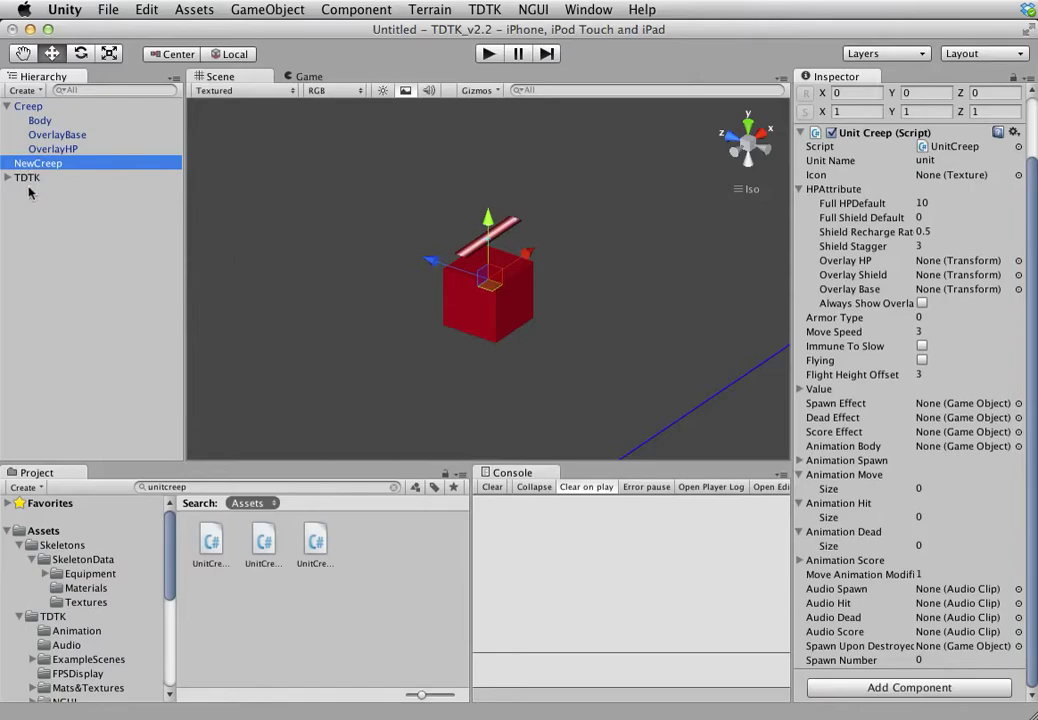
click(64, 545)
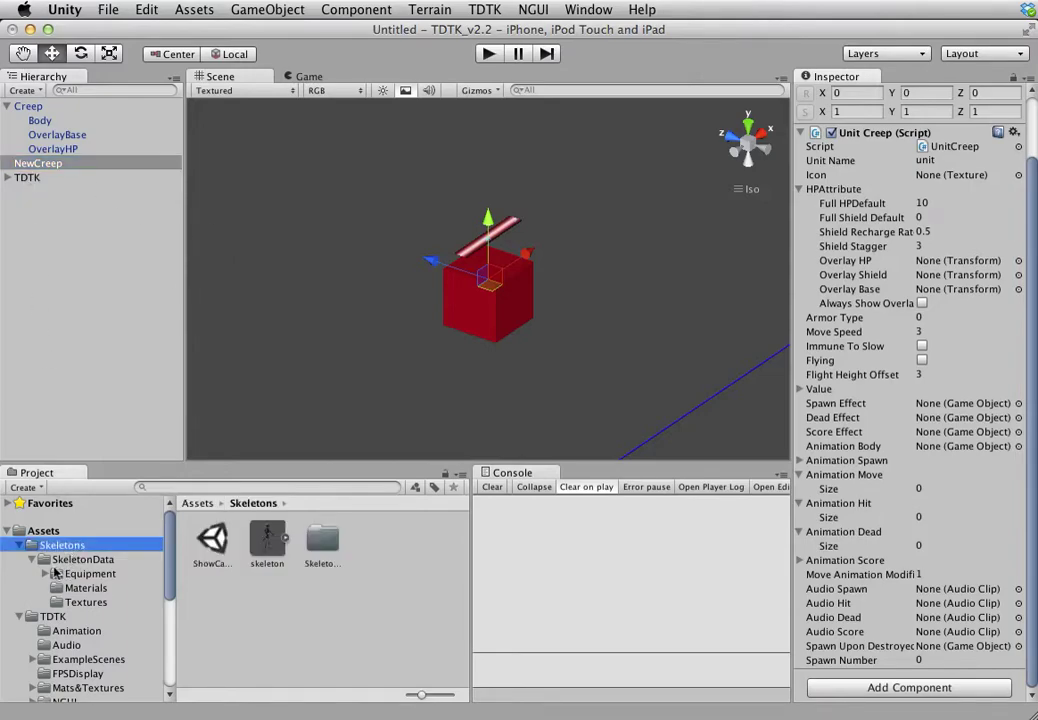
drag(267, 540, 75, 298)
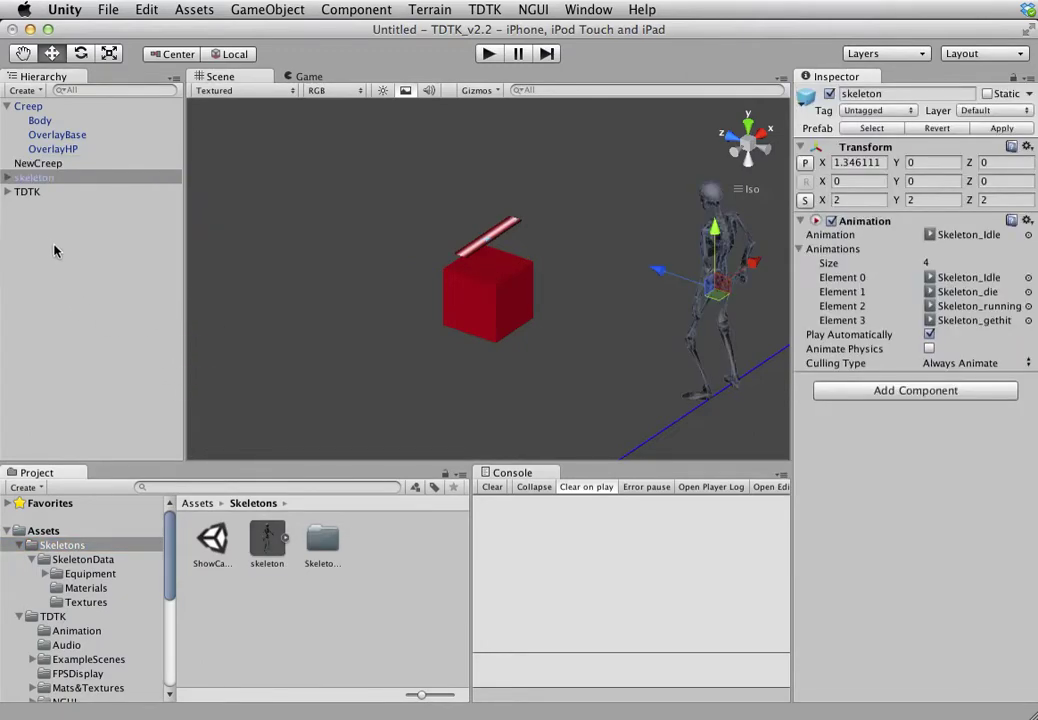
Step: Make the skeleton a child of NewCreep and review the parent and child objects in turn
click(25, 163)
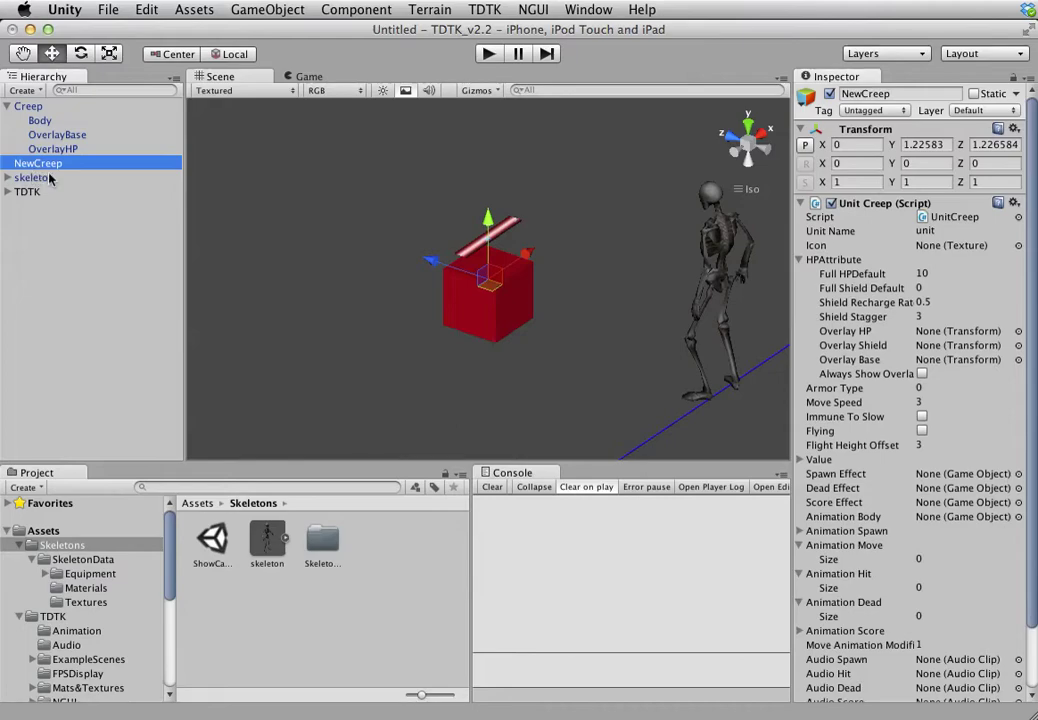
mouse_move(53, 180)
mouse_down()
mouse_move(44, 141)
mouse_move(52, 168)
mouse_up()
click(8, 163)
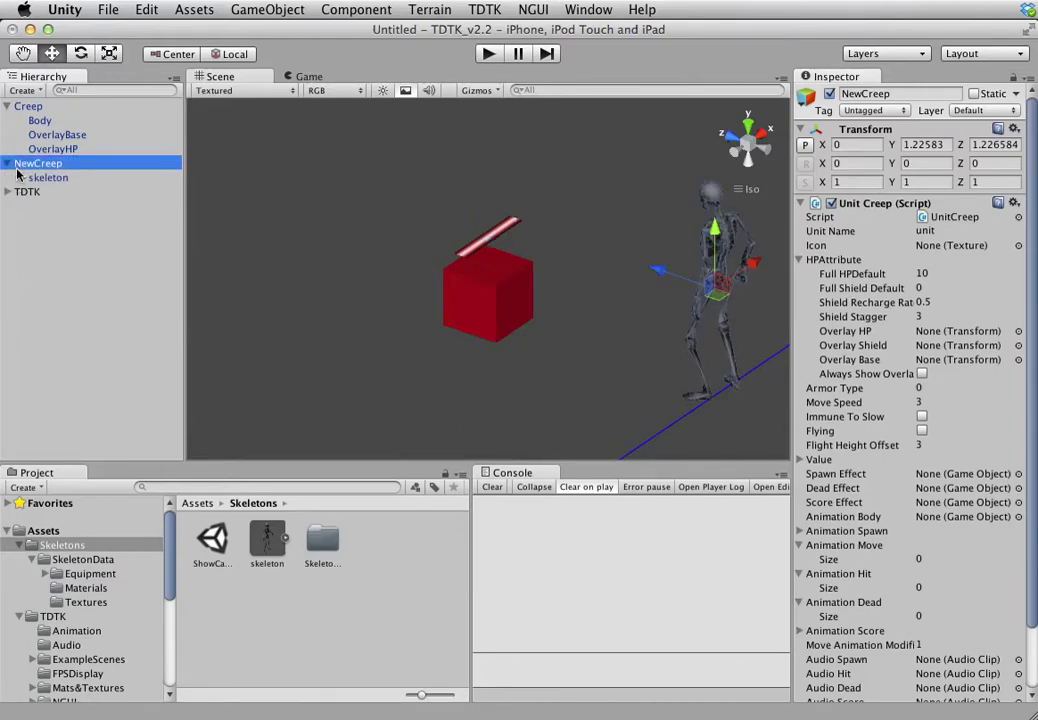
click(48, 178)
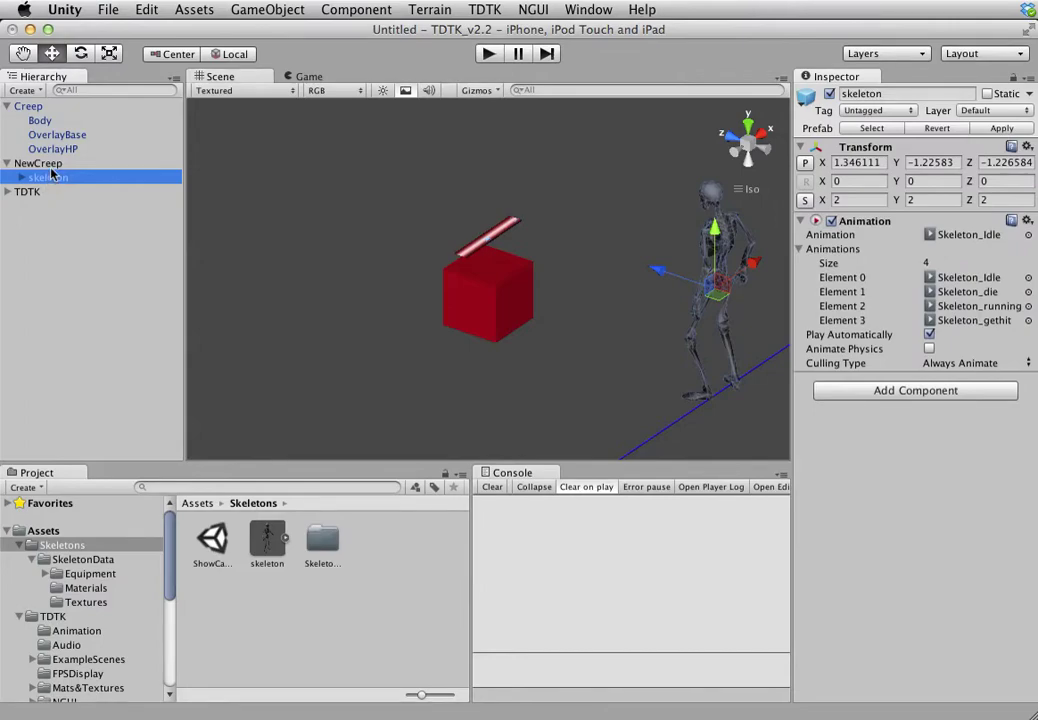
click(50, 166)
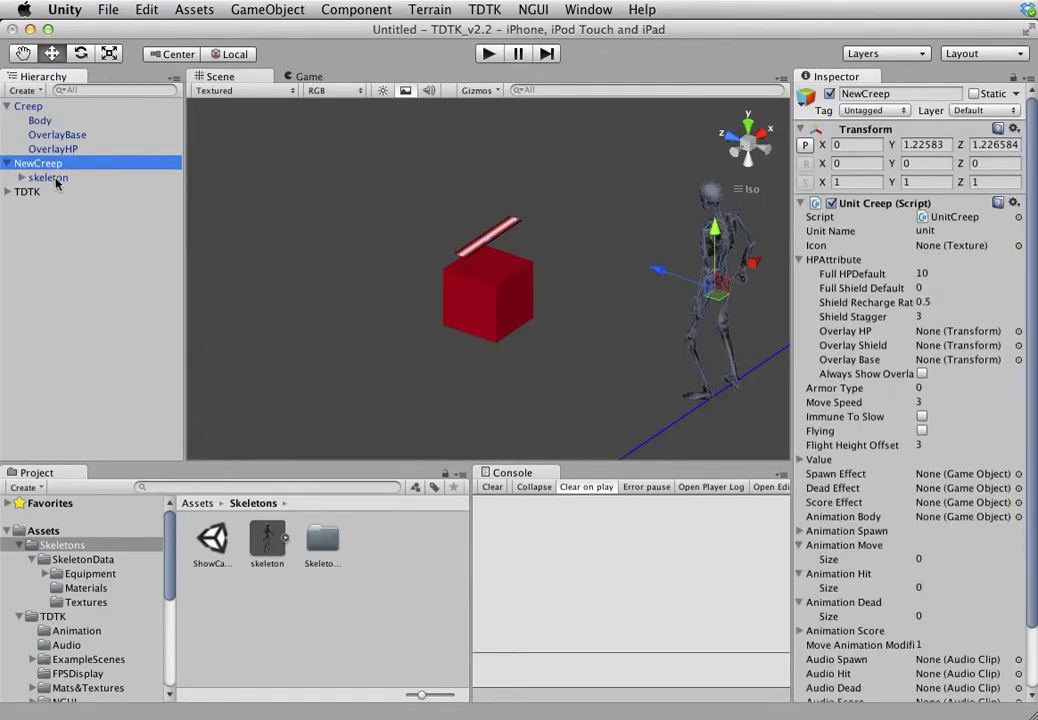
click(57, 180)
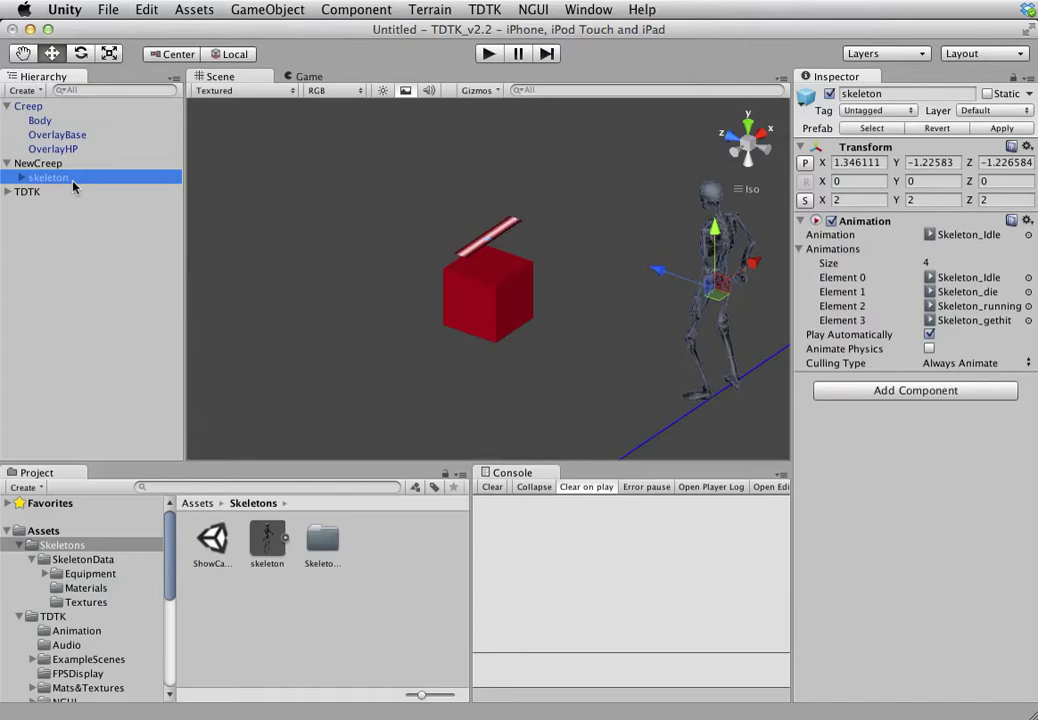
Step: Move the skeleton child along its Z axis to a Z position of about -1.05, leaving NewCreep in place
scroll(482, 262, down, 5)
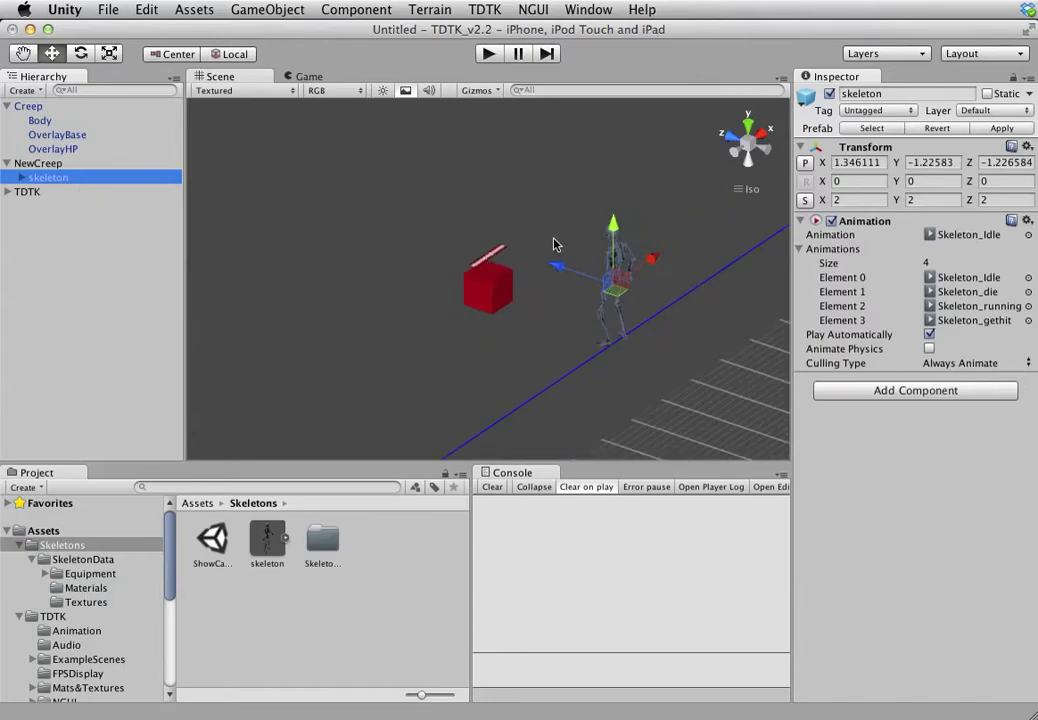
click(34, 164)
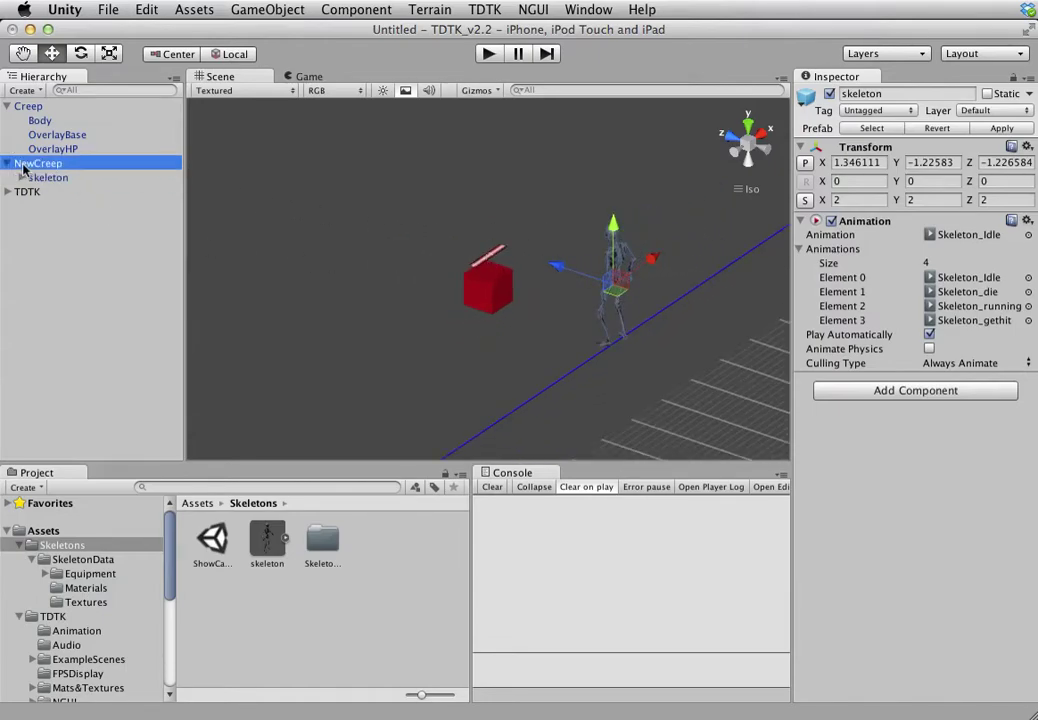
click(43, 178)
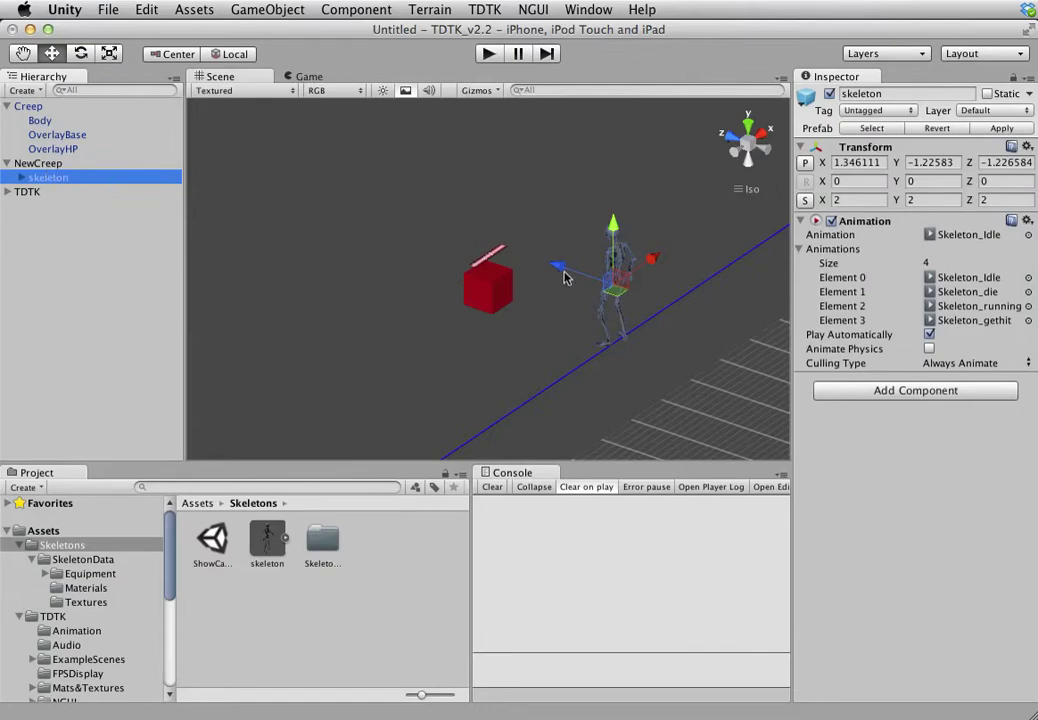
mouse_move(556, 267)
mouse_down()
mouse_move(451, 231)
mouse_move(547, 268)
mouse_up()
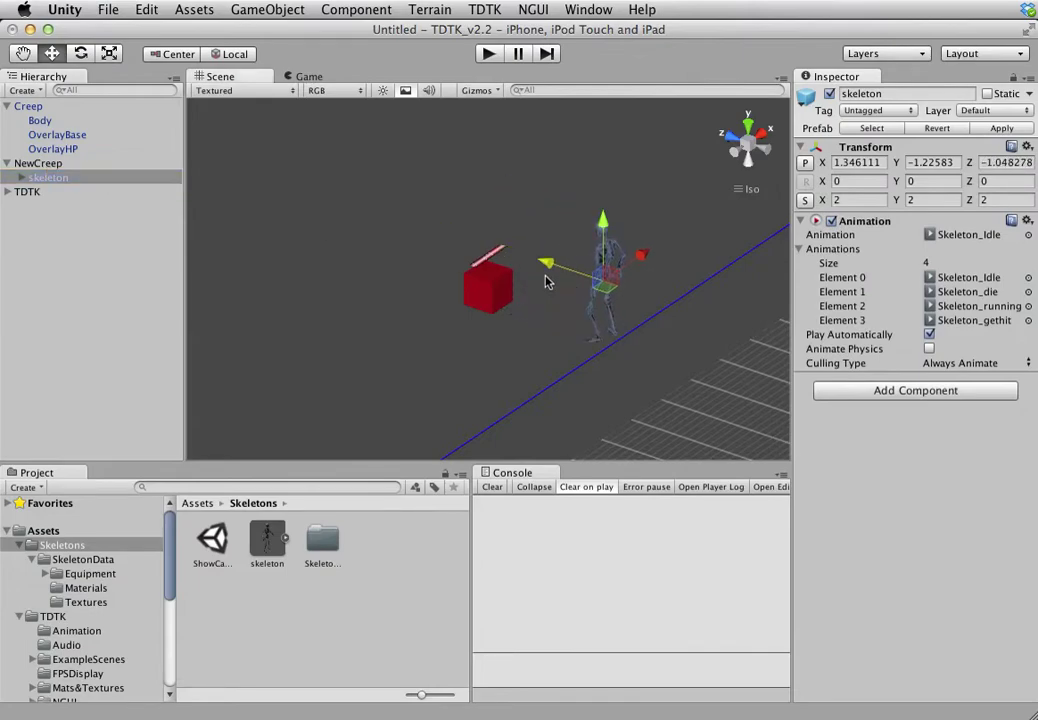
click(31, 163)
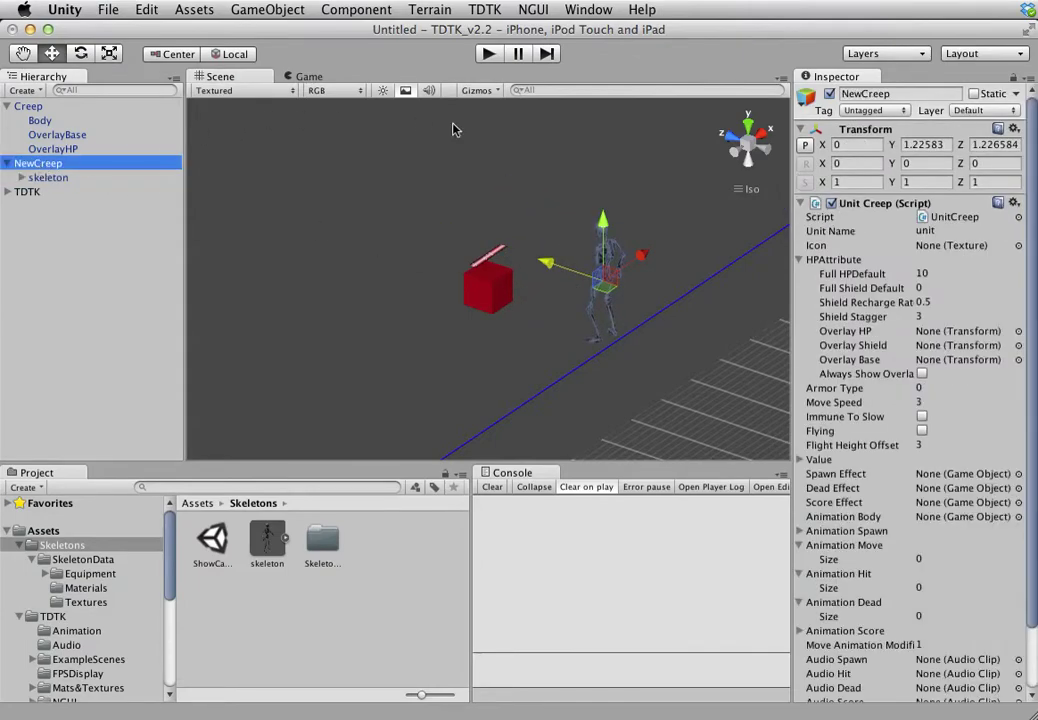
Step: Set the skeleton child's local X and Z positions to 0 so it lines up with NewCreep
click(311, 80)
click(245, 78)
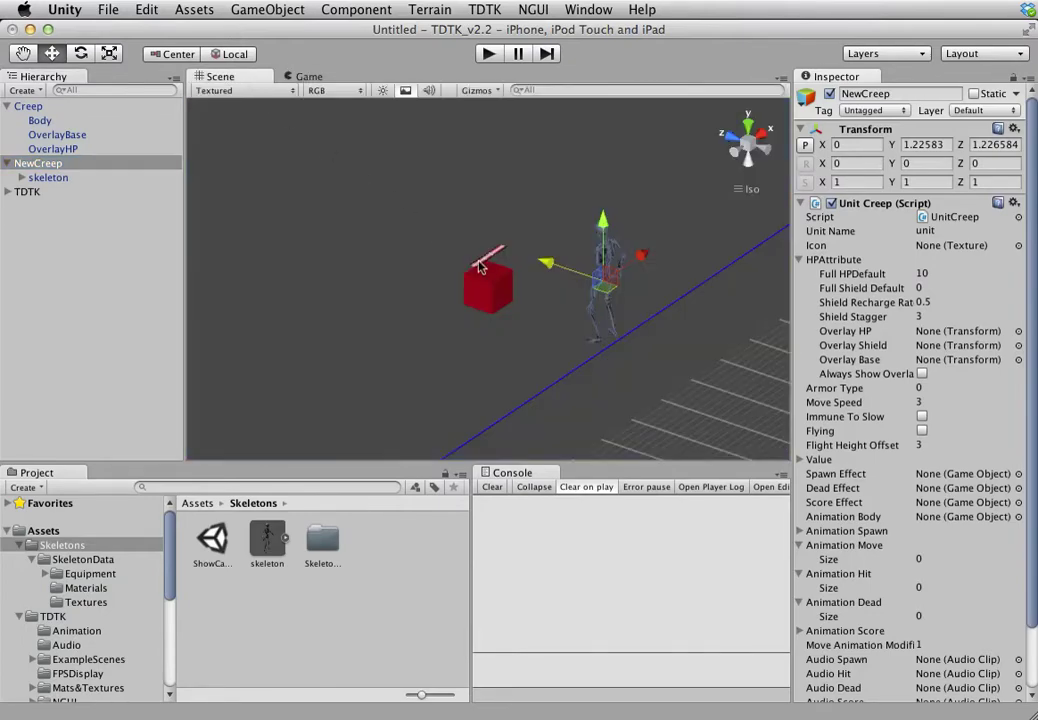
alt+drag(485, 277, 479, 225)
scroll(477, 226, down, 5)
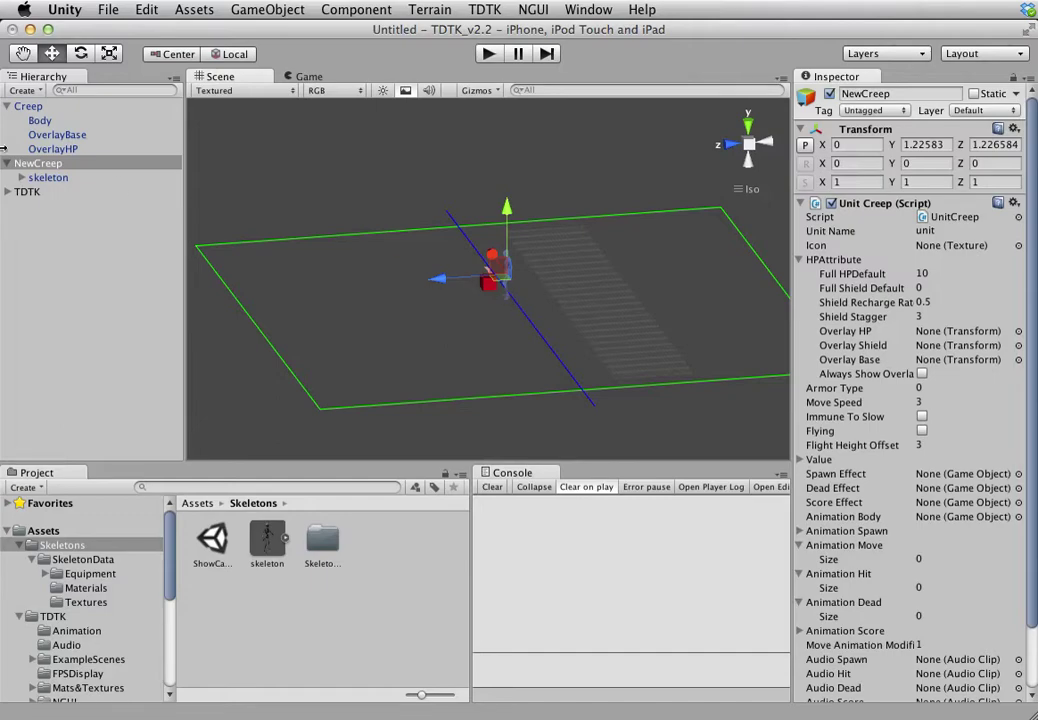
click(45, 178)
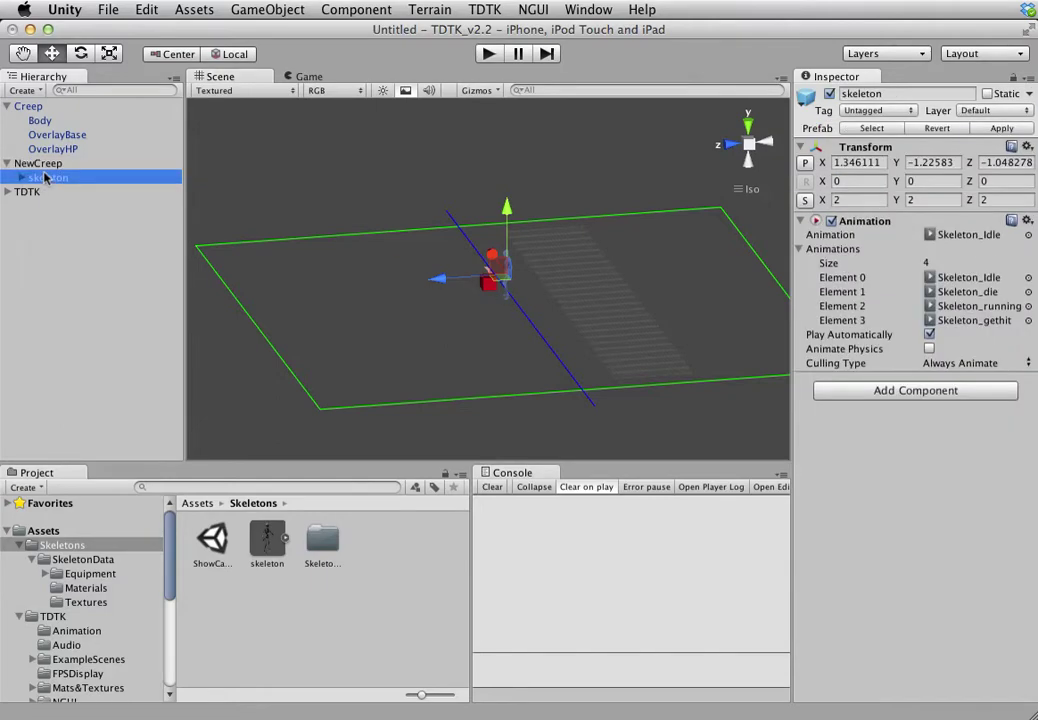
click(857, 163)
text(0)
click(977, 165)
text(0)
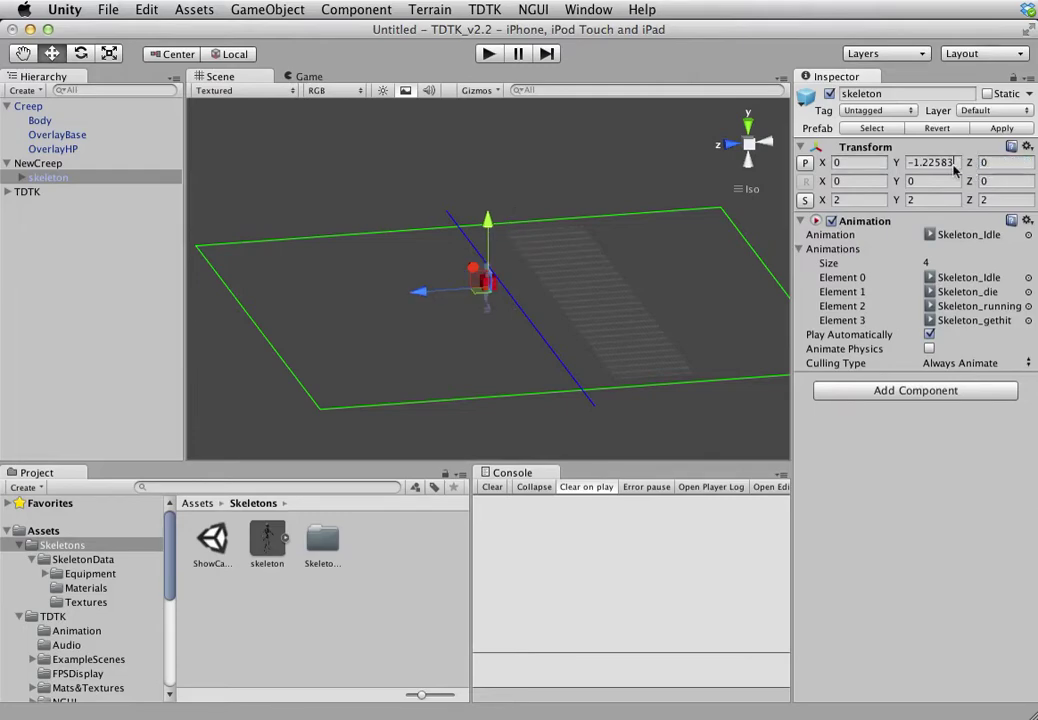
click(950, 164)
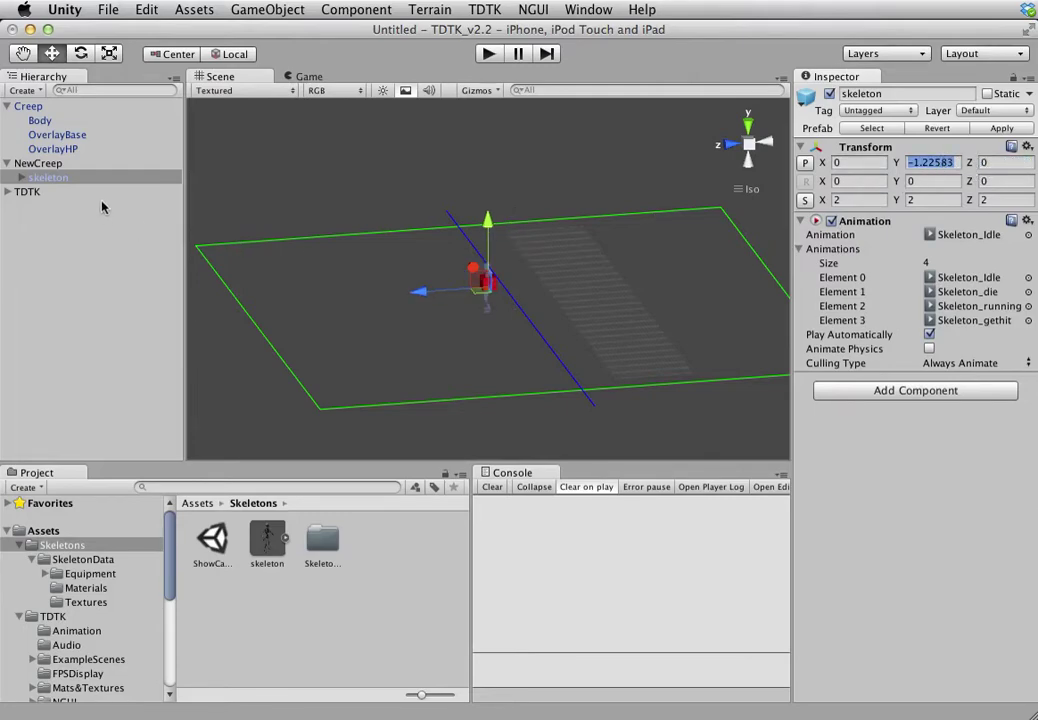
Step: Save NewCreep as a prefab in the TDTK Prefabs/Creeps folder and delete NewCreep and Creep from the scene
click(38, 165)
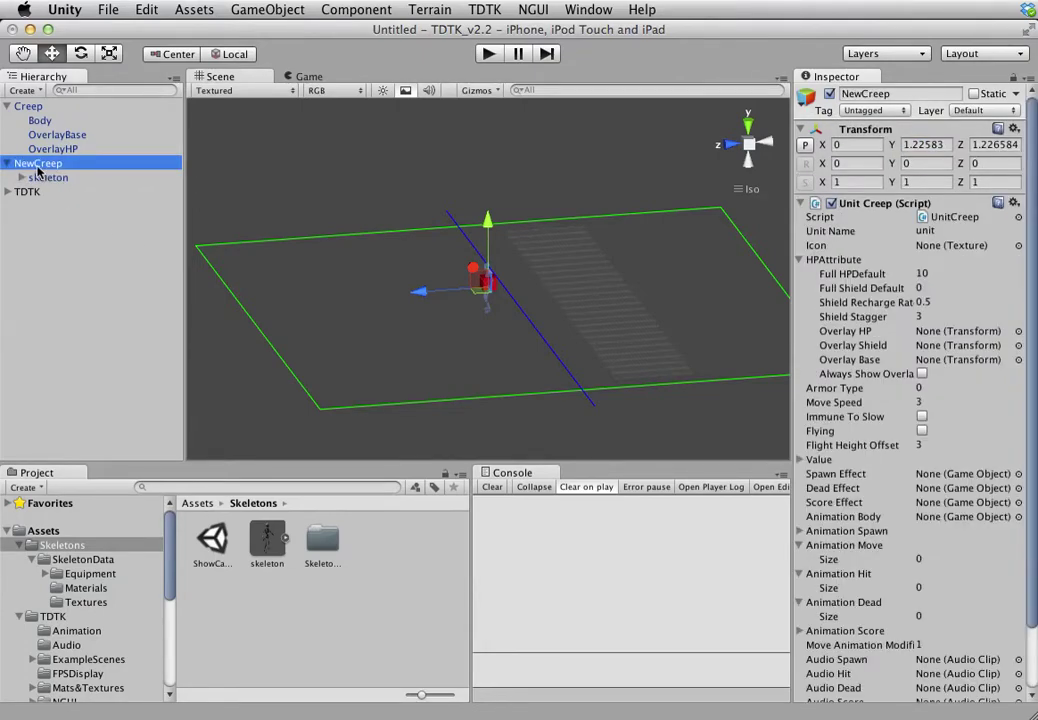
drag(40, 172, 78, 633)
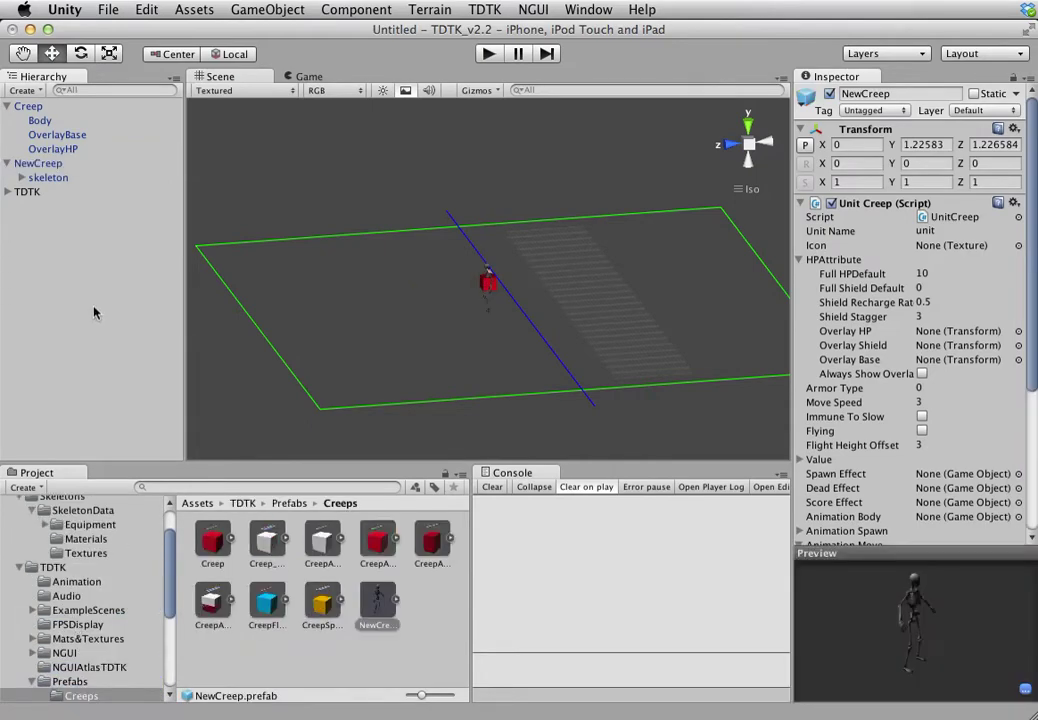
click(39, 164)
super+click(38, 107)
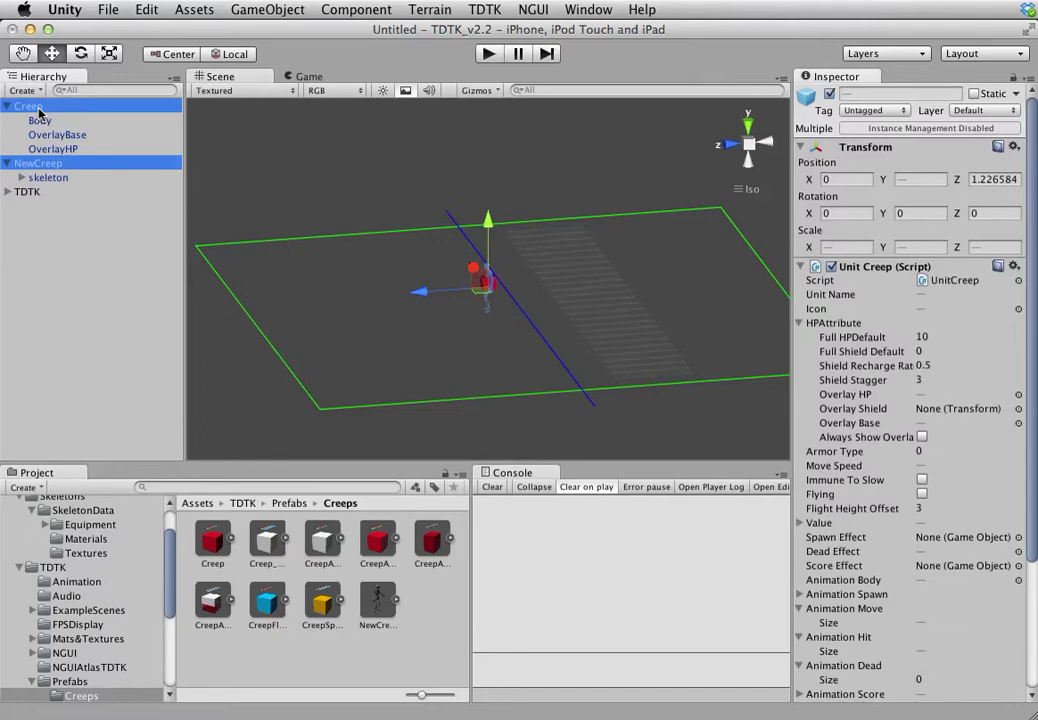
key(super+BackSpace)
Step: Assign the NewCreep prefab as the Unit of the first sub-wave in the SpawnManager
click(9, 107)
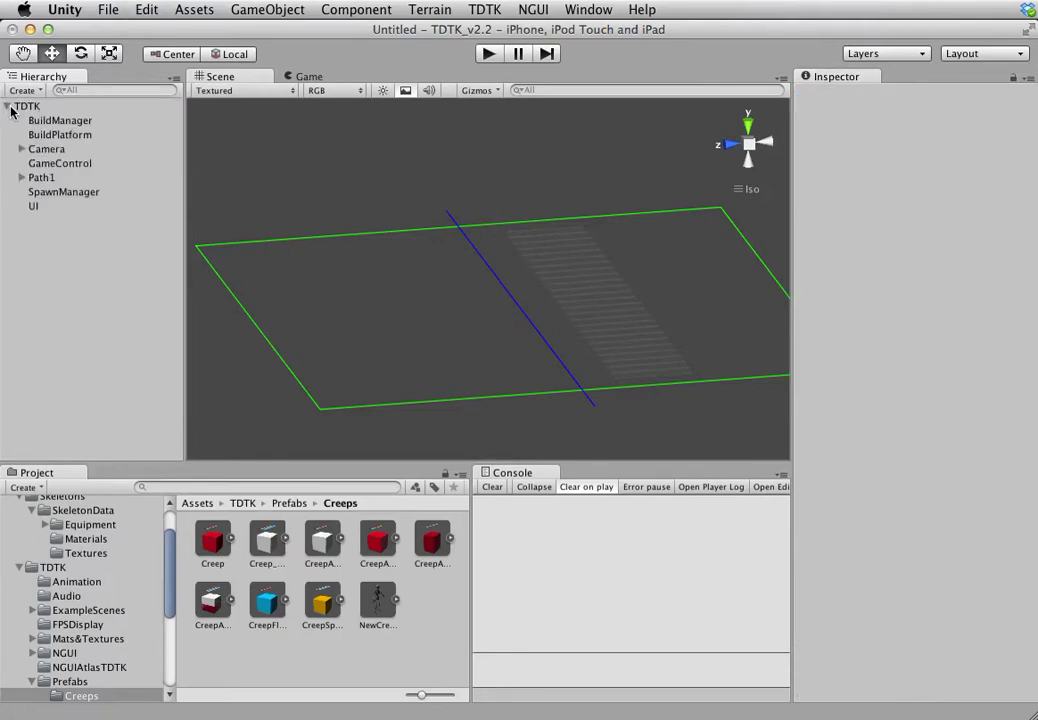
click(57, 192)
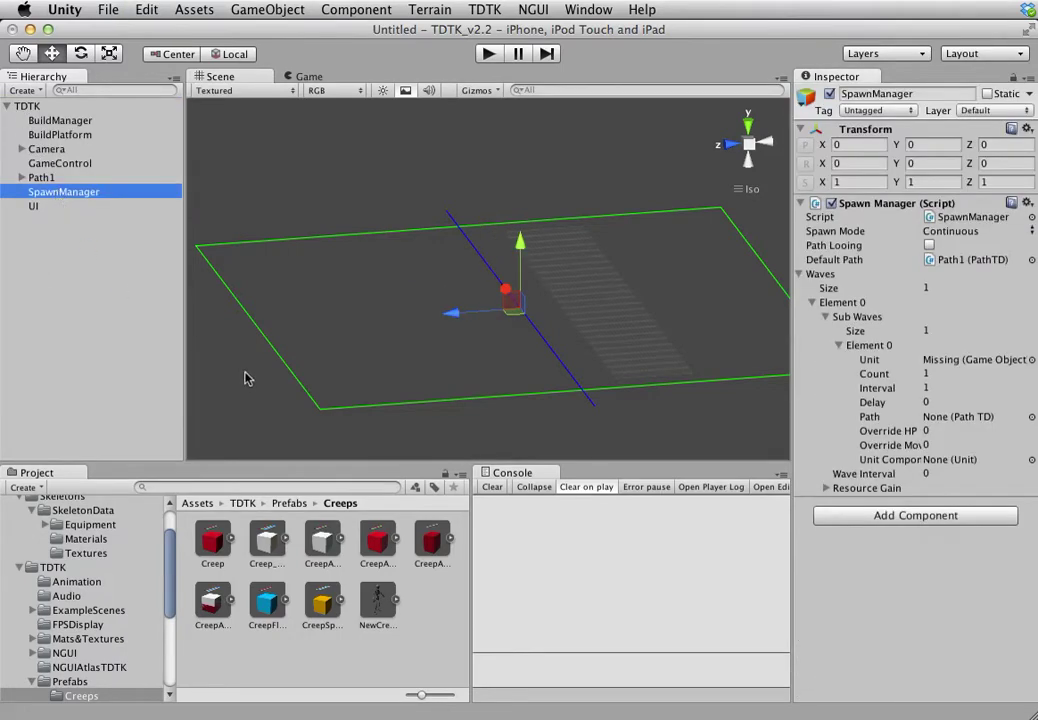
drag(378, 600, 925, 359)
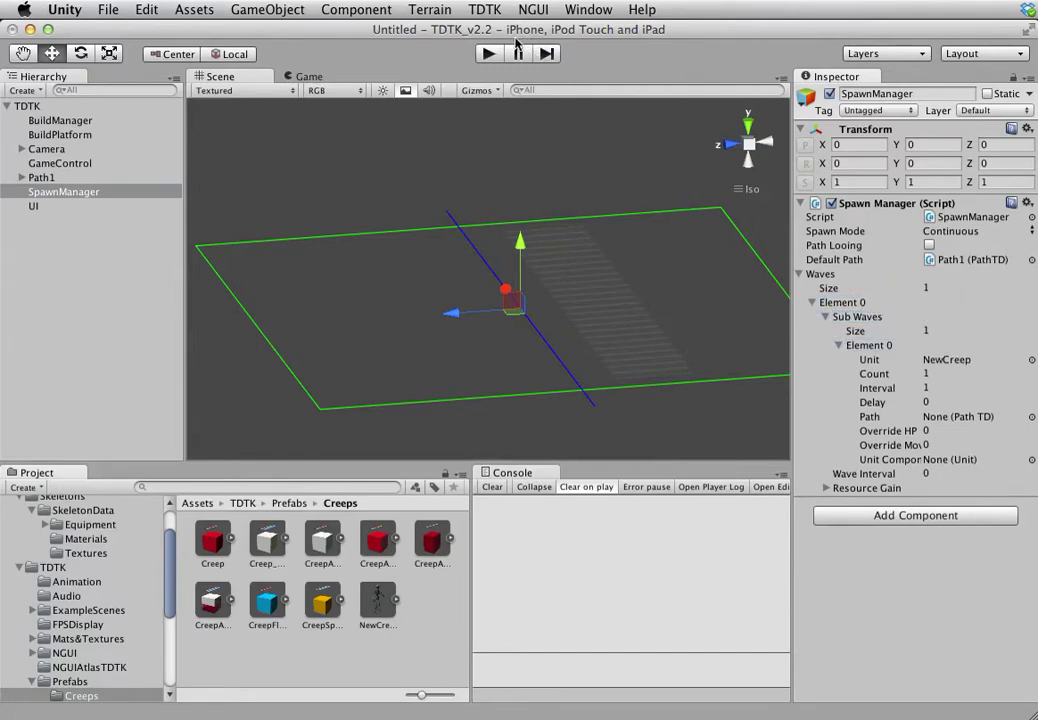
Step: Run the game, spawn the wave and pause to examine how the skeleton creep sits relative to the path
click(488, 56)
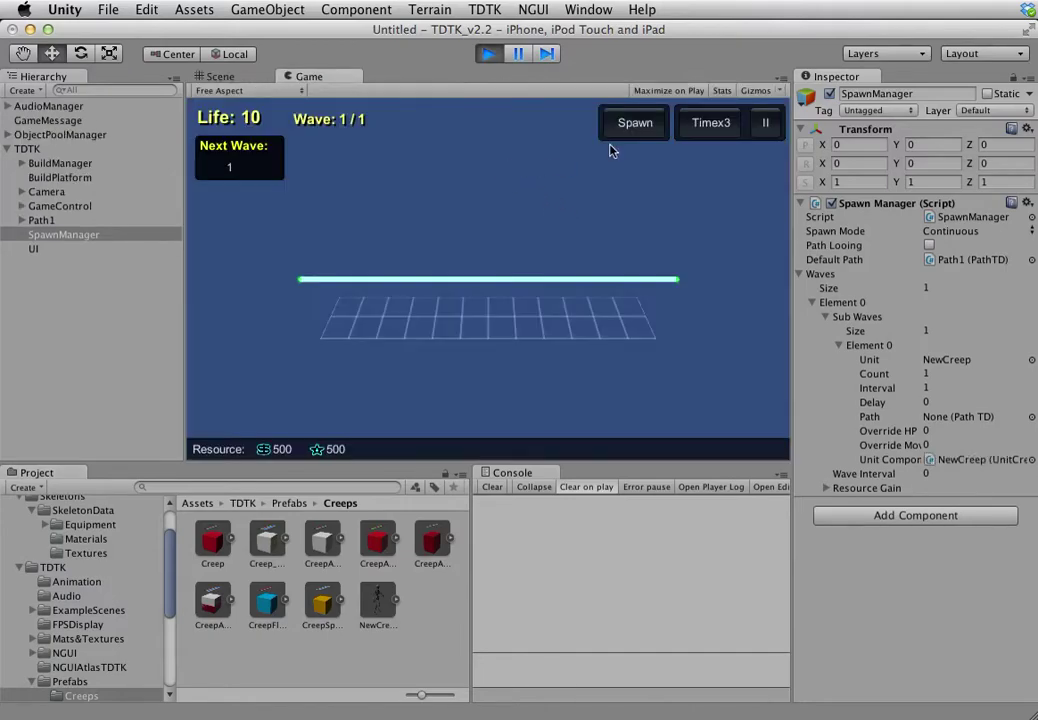
click(632, 128)
click(518, 54)
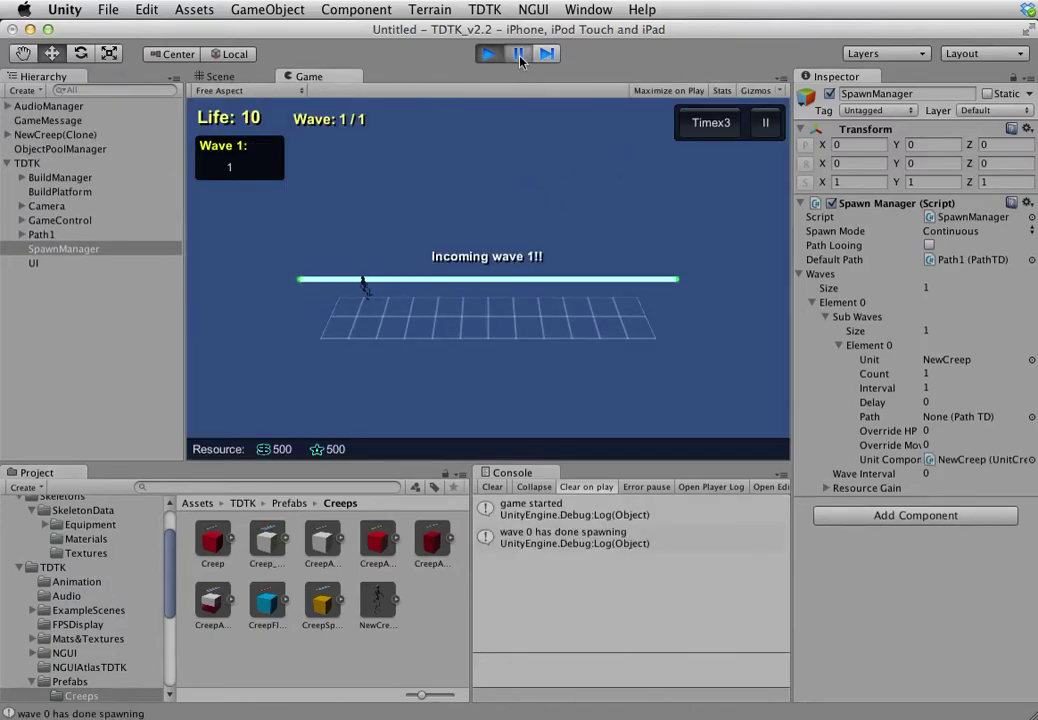
alt+drag(519, 279, 438, 257)
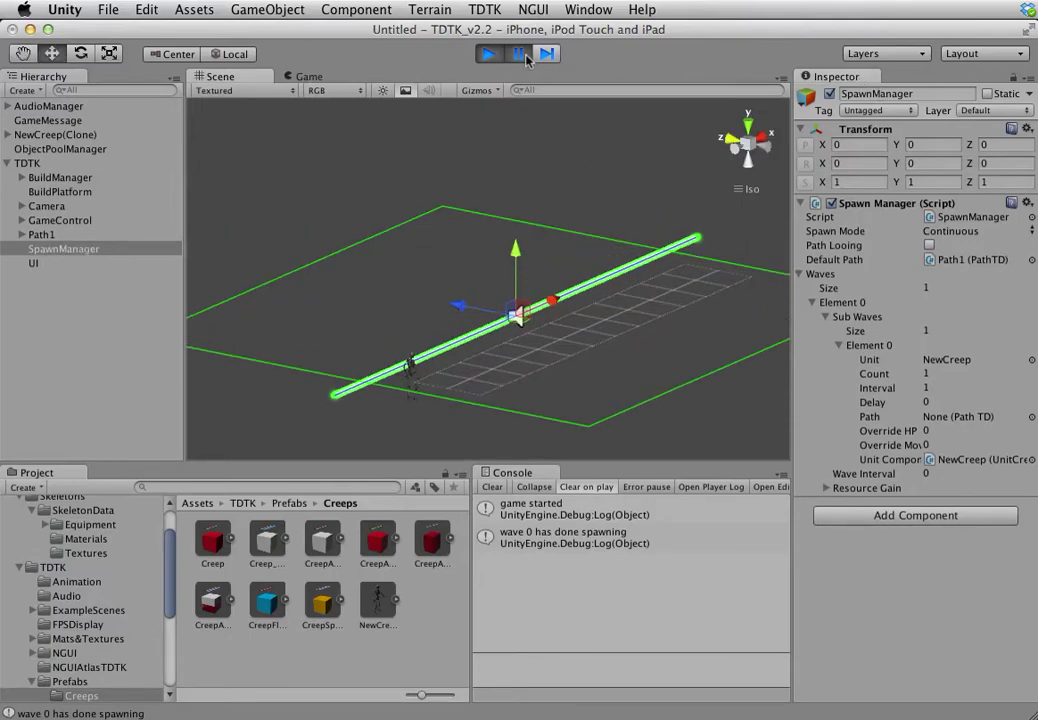
right_drag(478, 241, 444, 170)
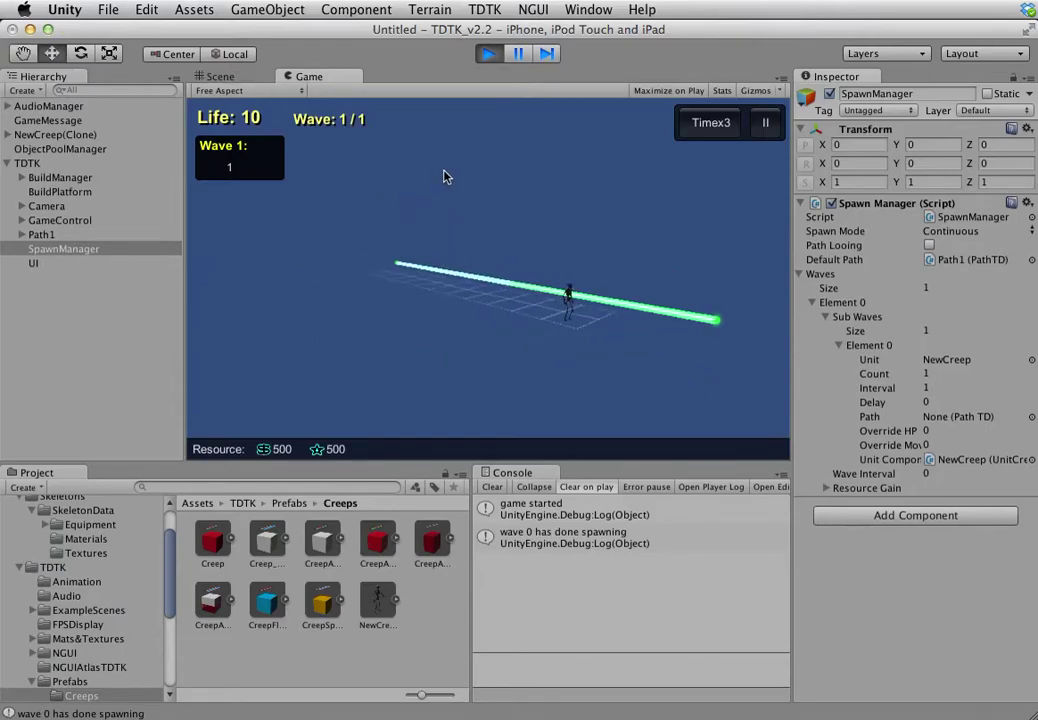
click(490, 53)
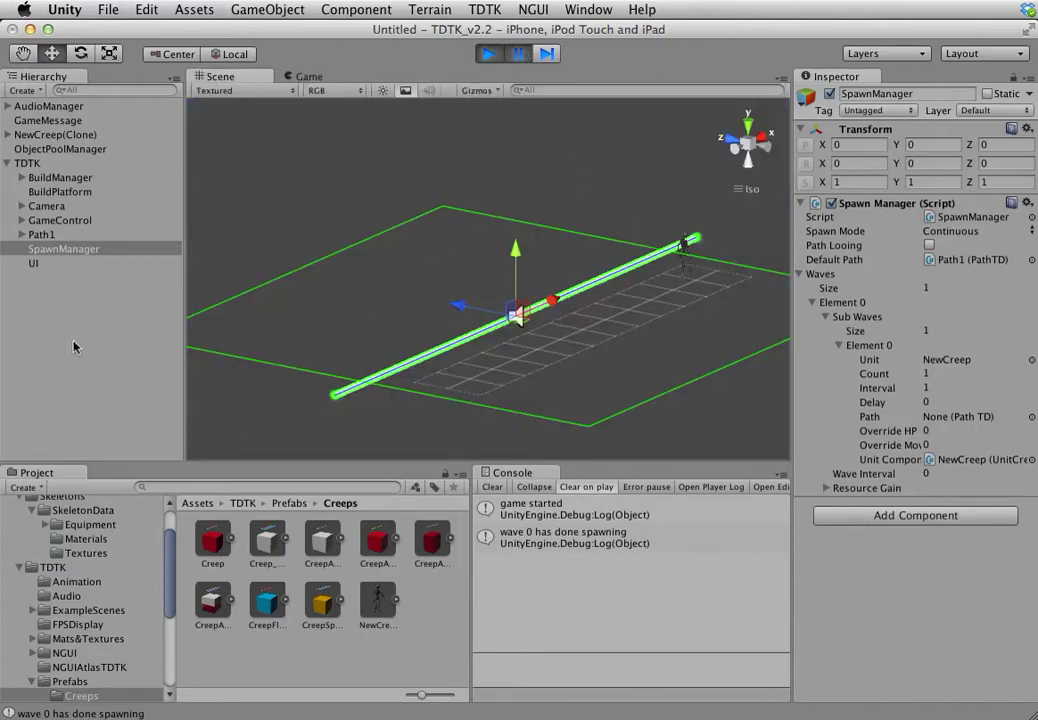
Step: Place the NewCreep prefab in the paused scene and compare it and its skeleton child with the spawned NewCreep(Clone)
drag(388, 608, 81, 347)
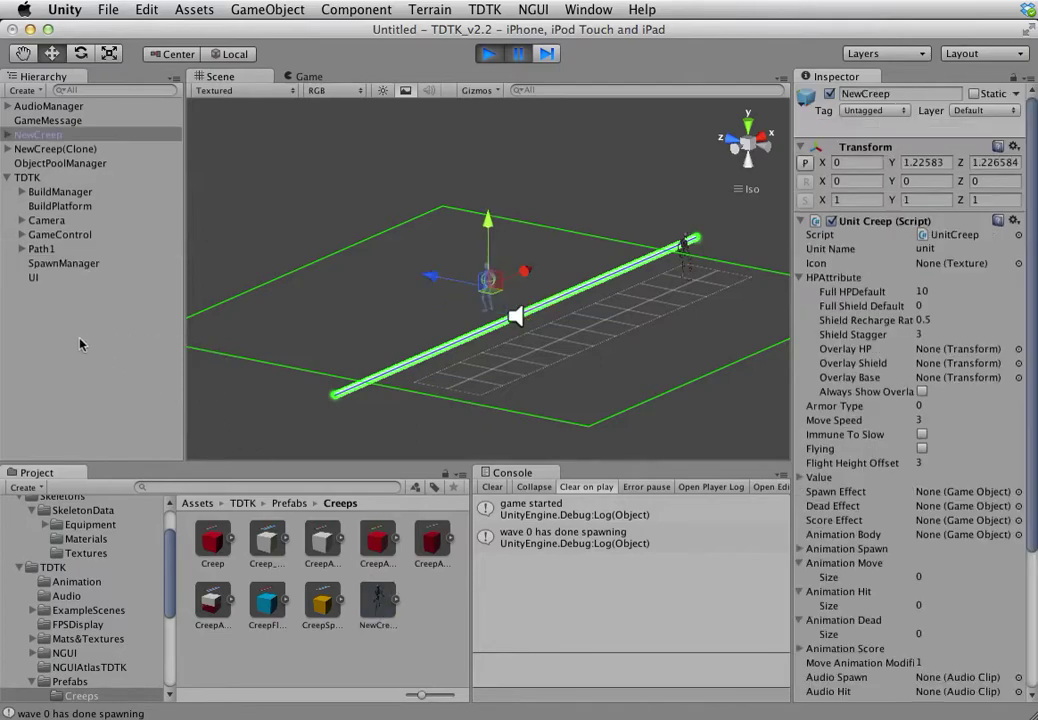
click(8, 136)
click(35, 149)
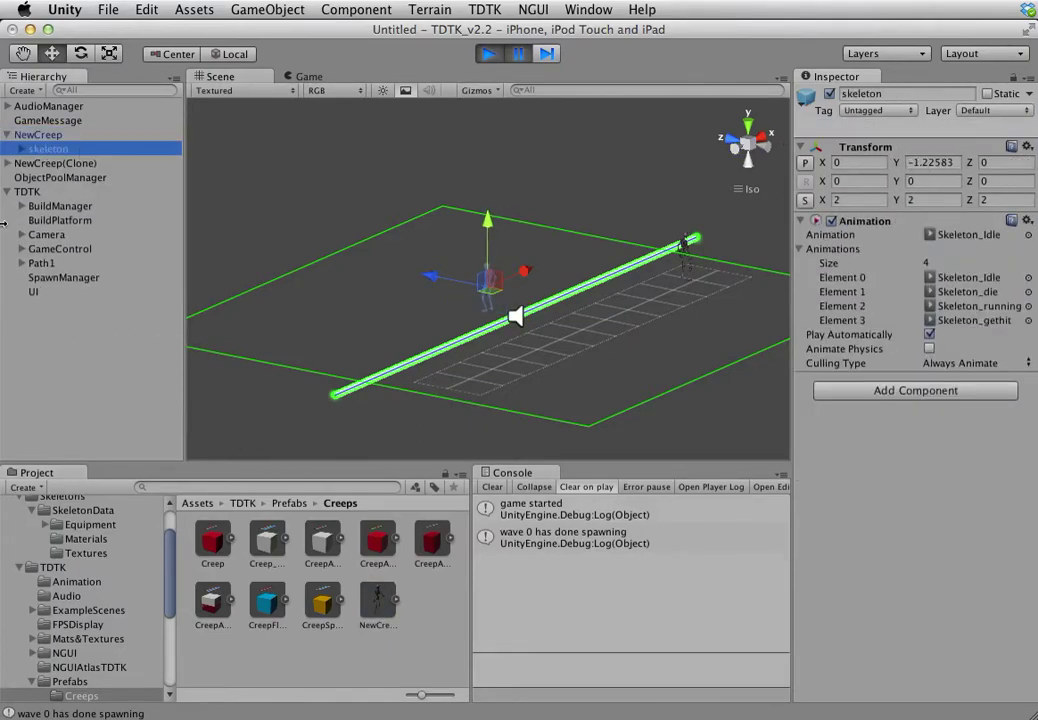
click(52, 164)
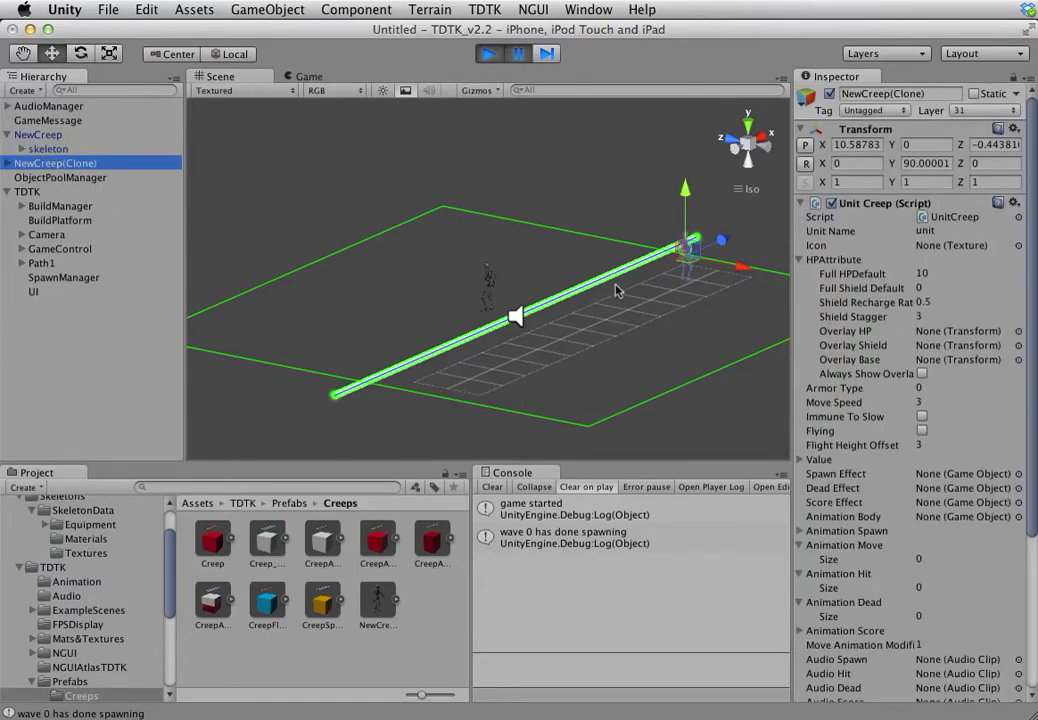
click(7, 163)
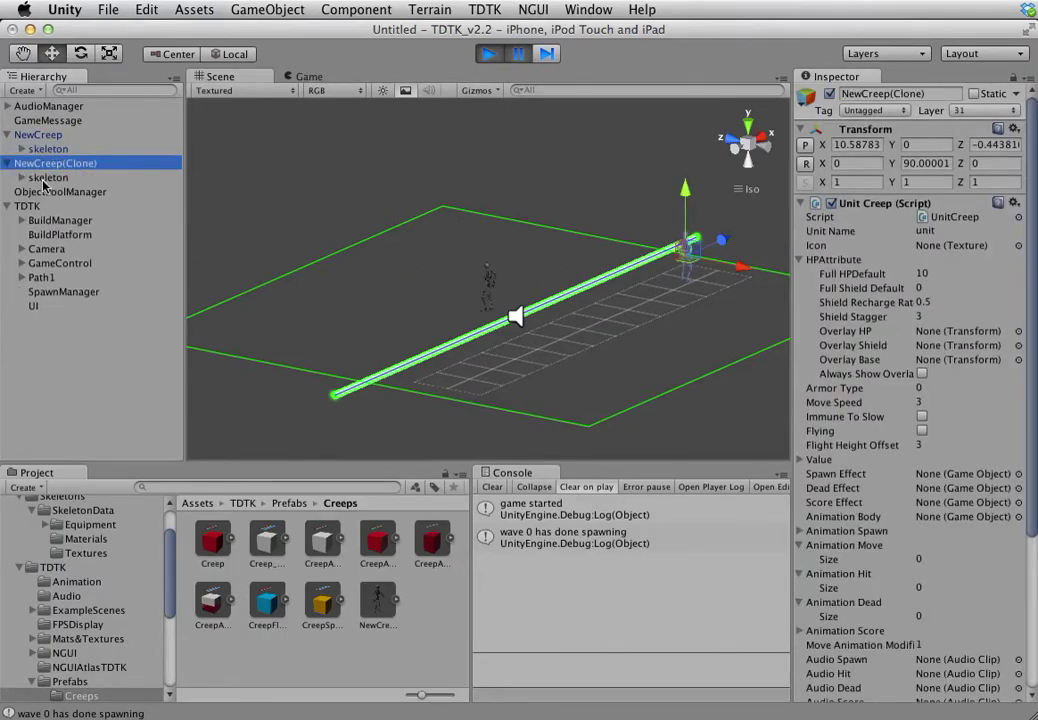
Step: Try a Y position of 0 on the skeleton child of NewCreep(Clone) and stop the game
click(48, 177)
click(930, 155)
click(929, 147)
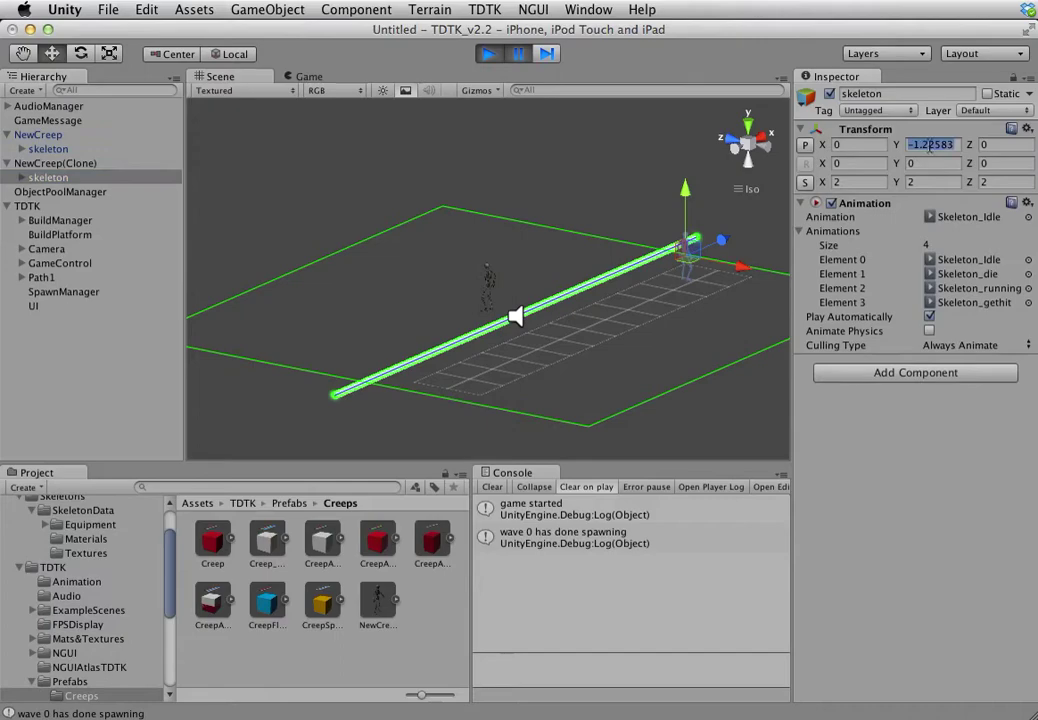
text(0)
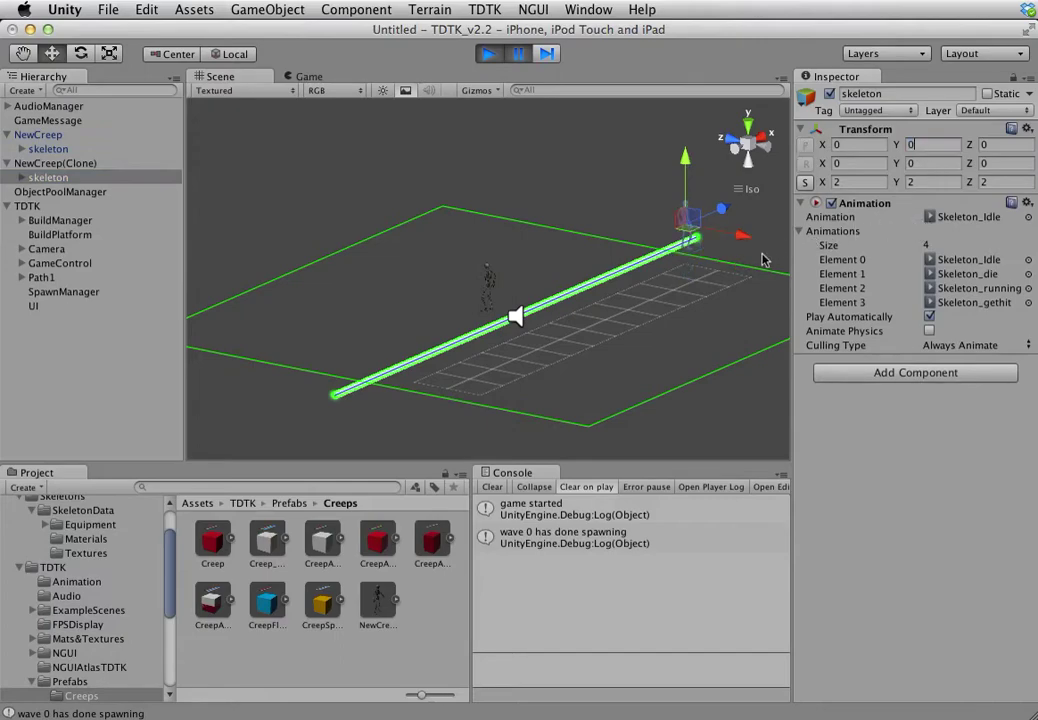
alt+drag(693, 258, 470, 250)
click(625, 338)
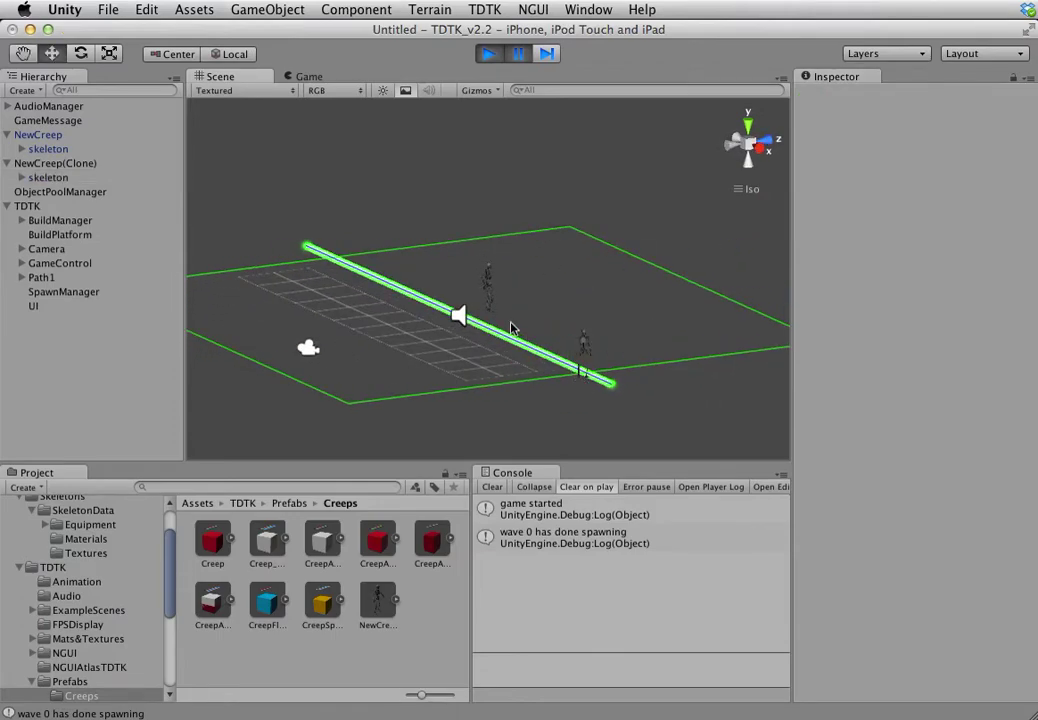
click(38, 135)
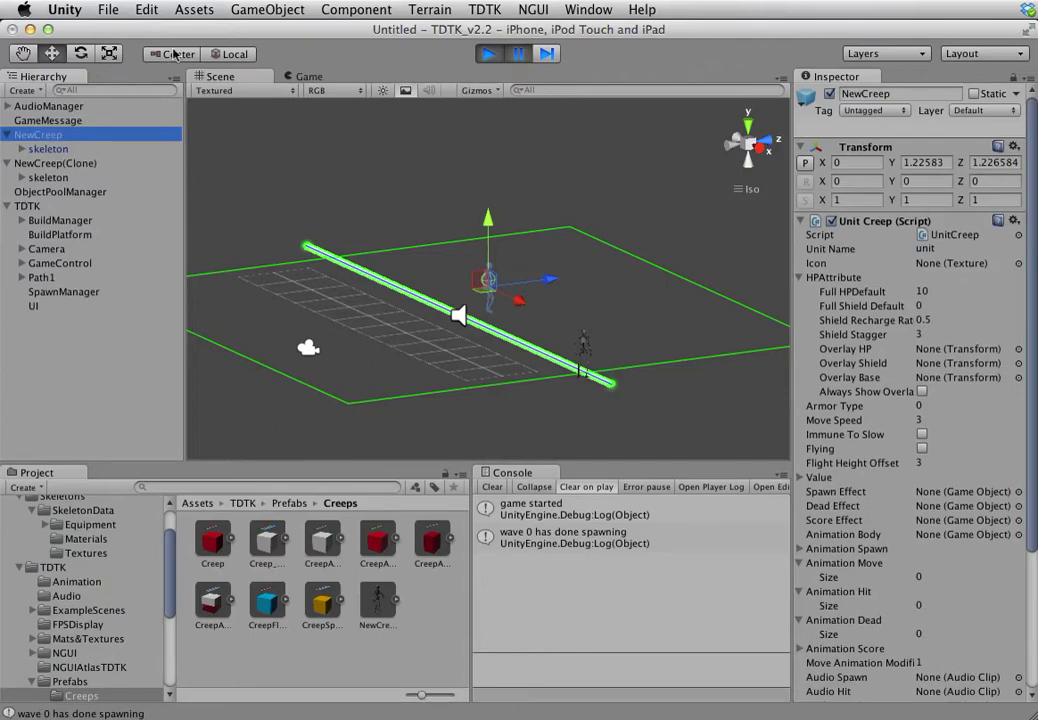
click(489, 56)
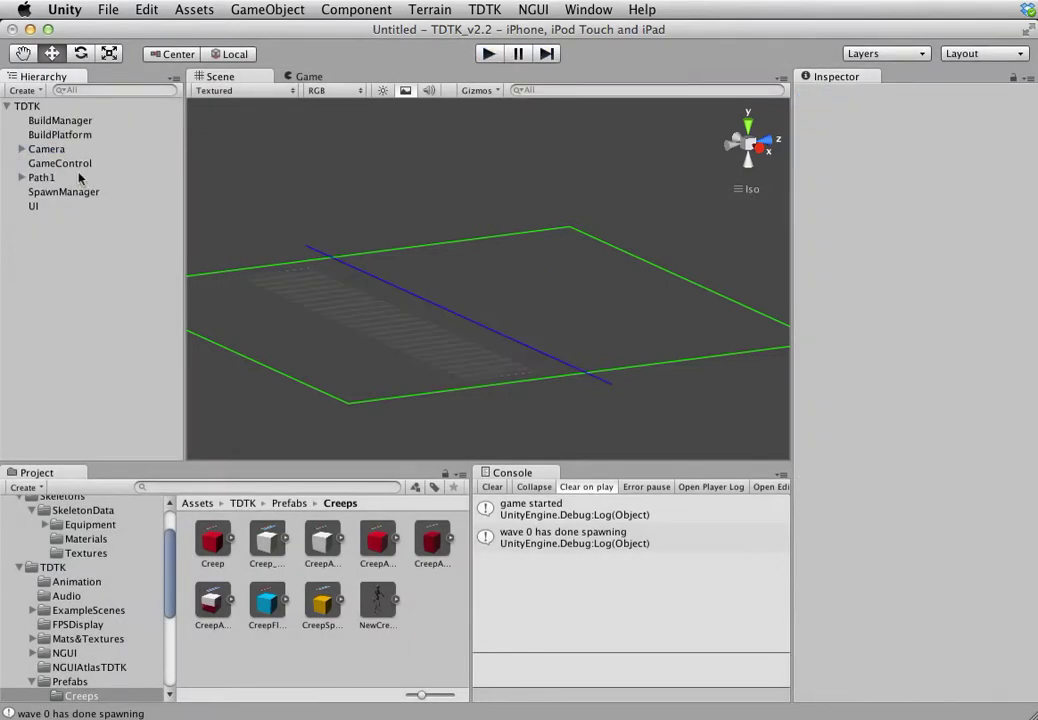
Step: Place the NewCreep and Creep prefabs in the scene and expand both to show their child objects
drag(379, 608, 55, 367)
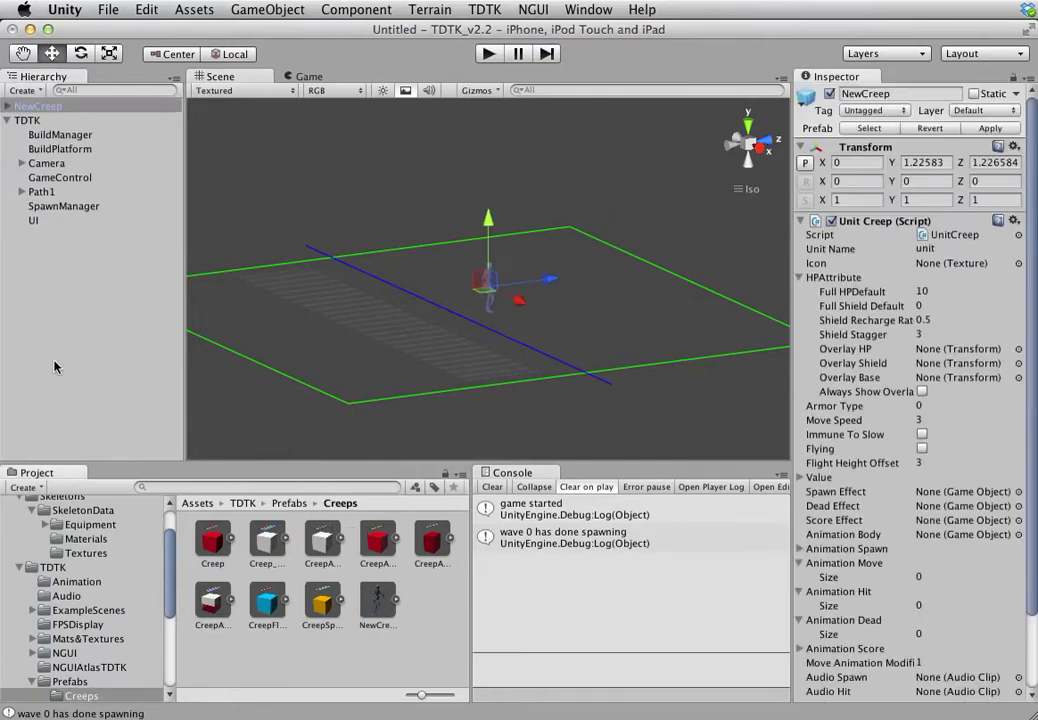
click(7, 107)
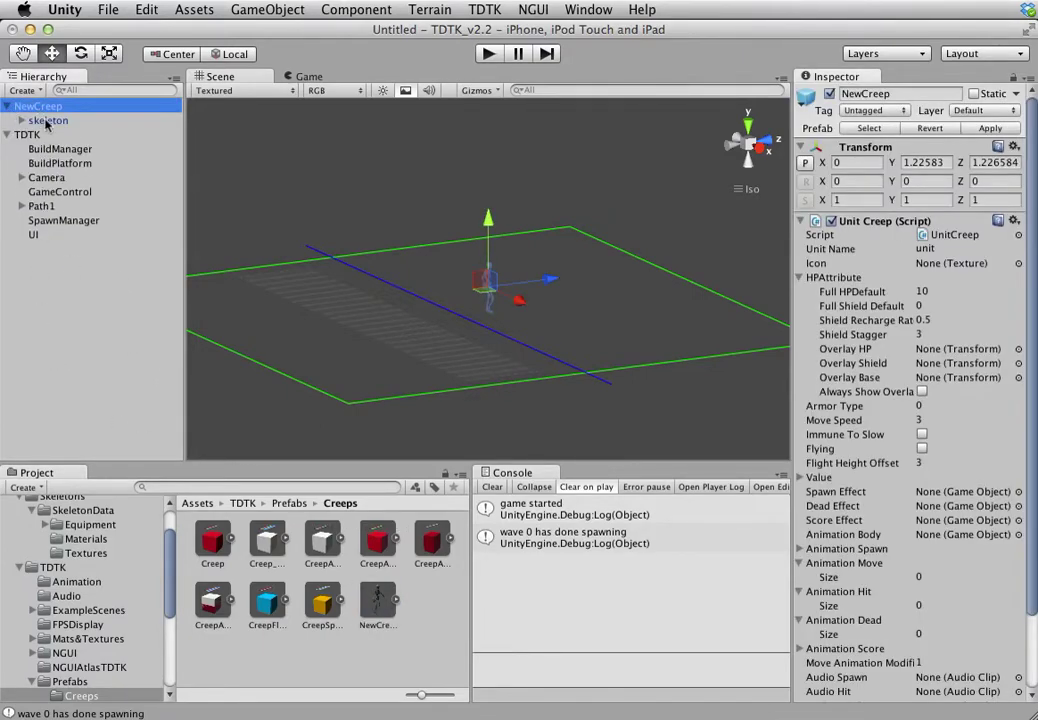
drag(225, 548, 94, 349)
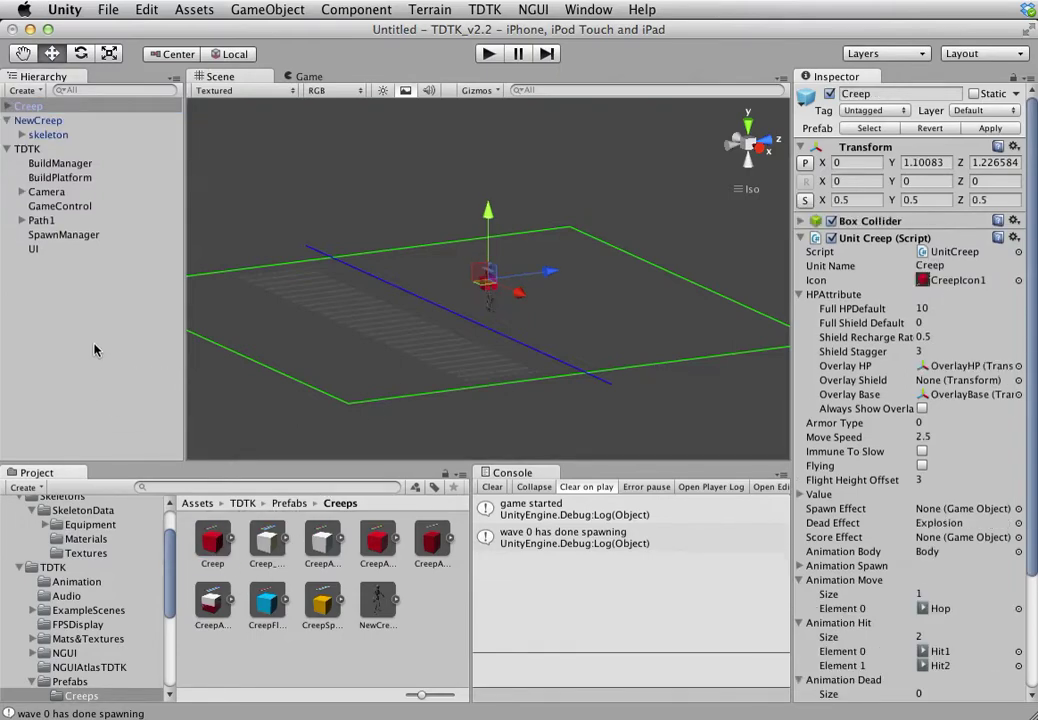
click(9, 107)
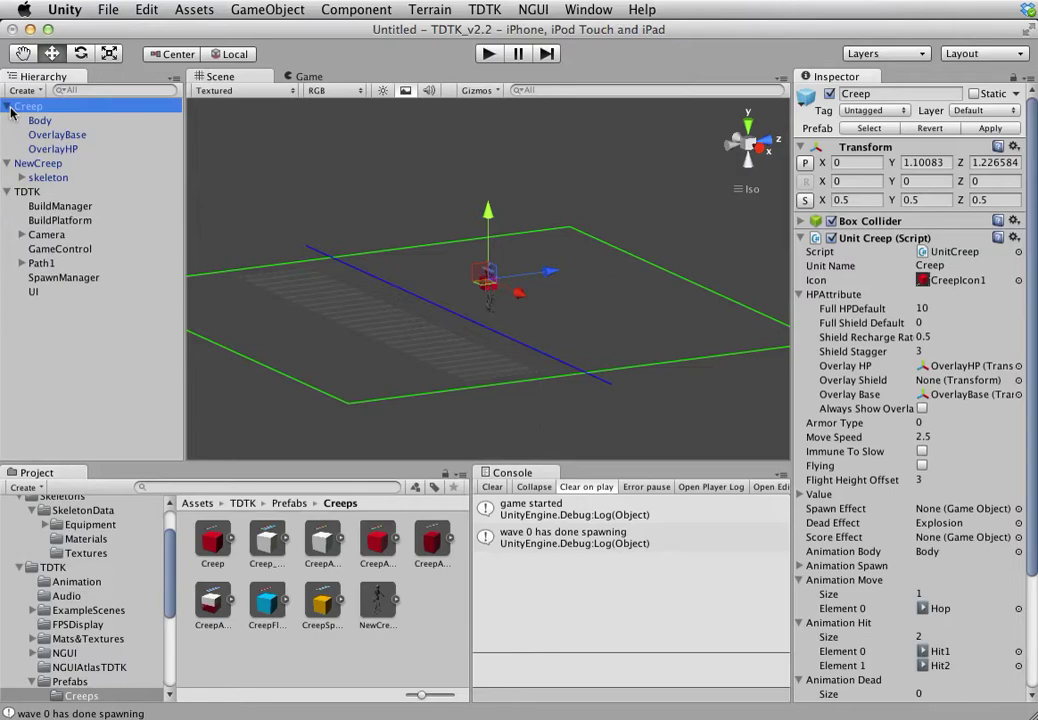
Step: Copy OverlayBase and OverlayHP from Creep into NewCreep as siblings of its skeleton child
click(58, 135)
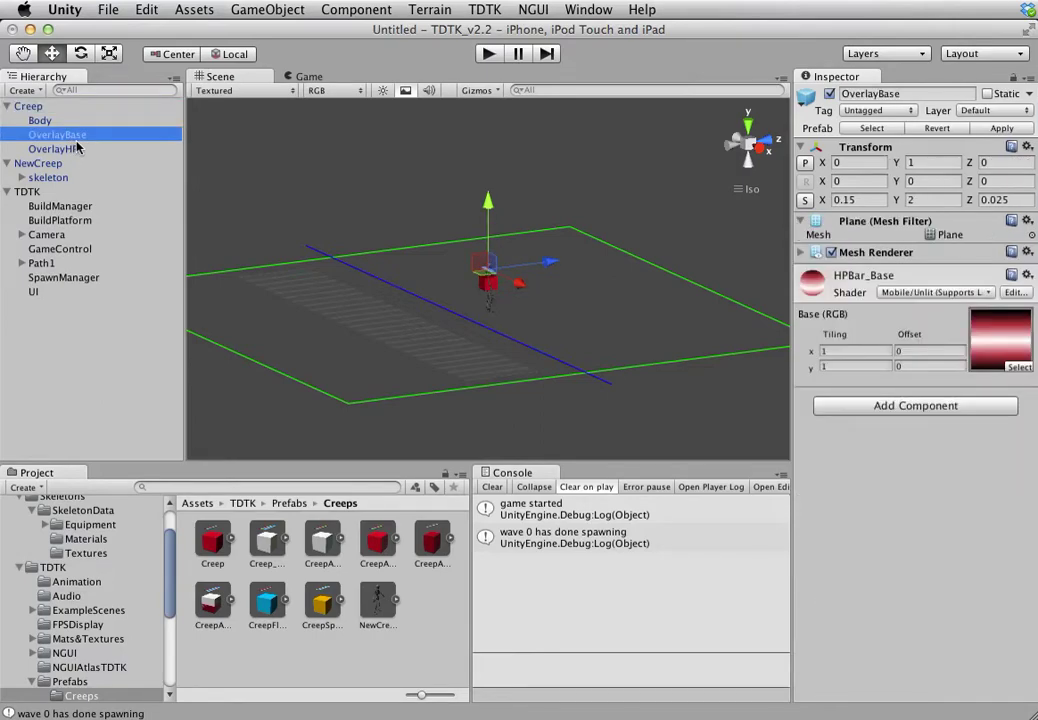
shift+click(72, 148)
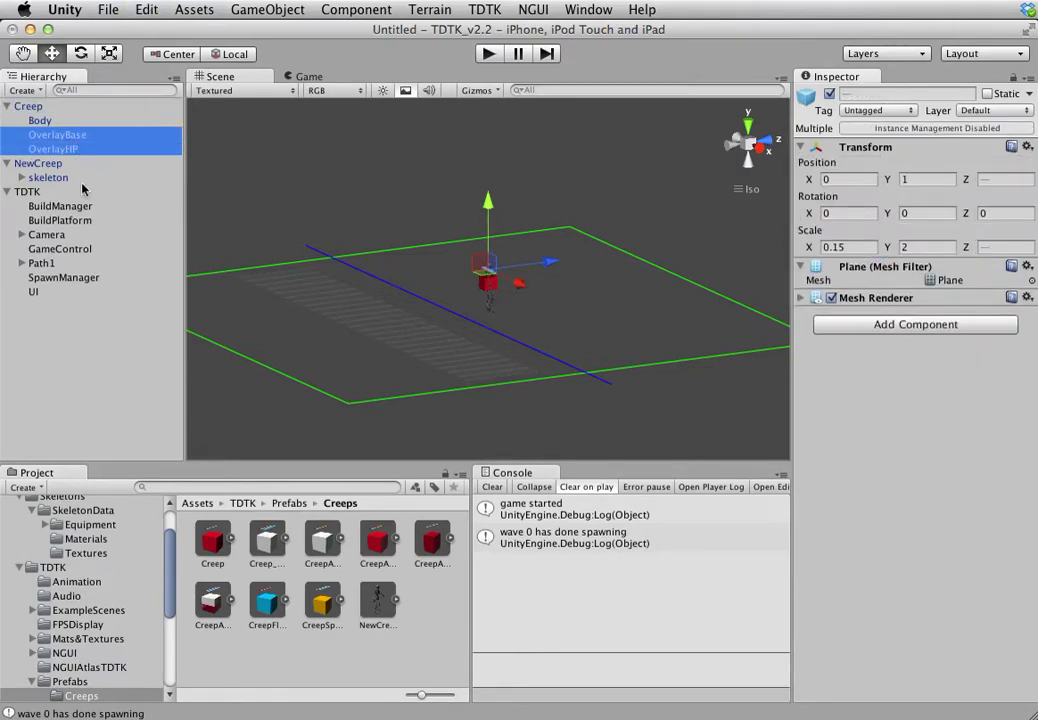
click(66, 178)
key(super+v)
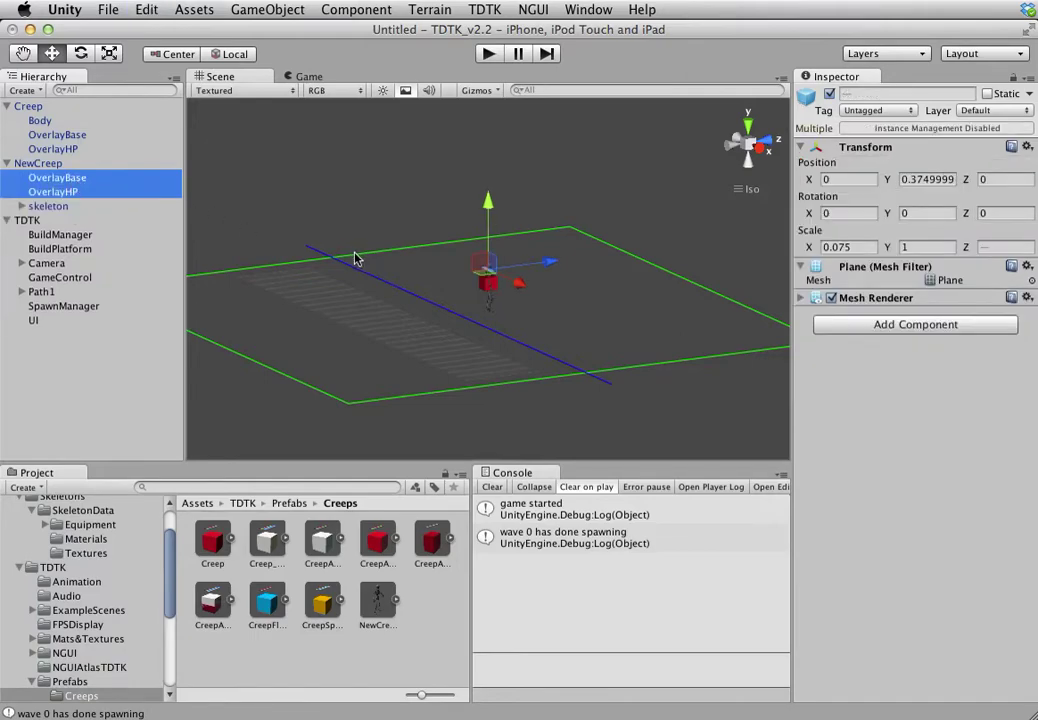
Step: Check the copied overlays against the skeleton up close and delete the Creep object from the scene
click(52, 207)
click(56, 191)
click(56, 177)
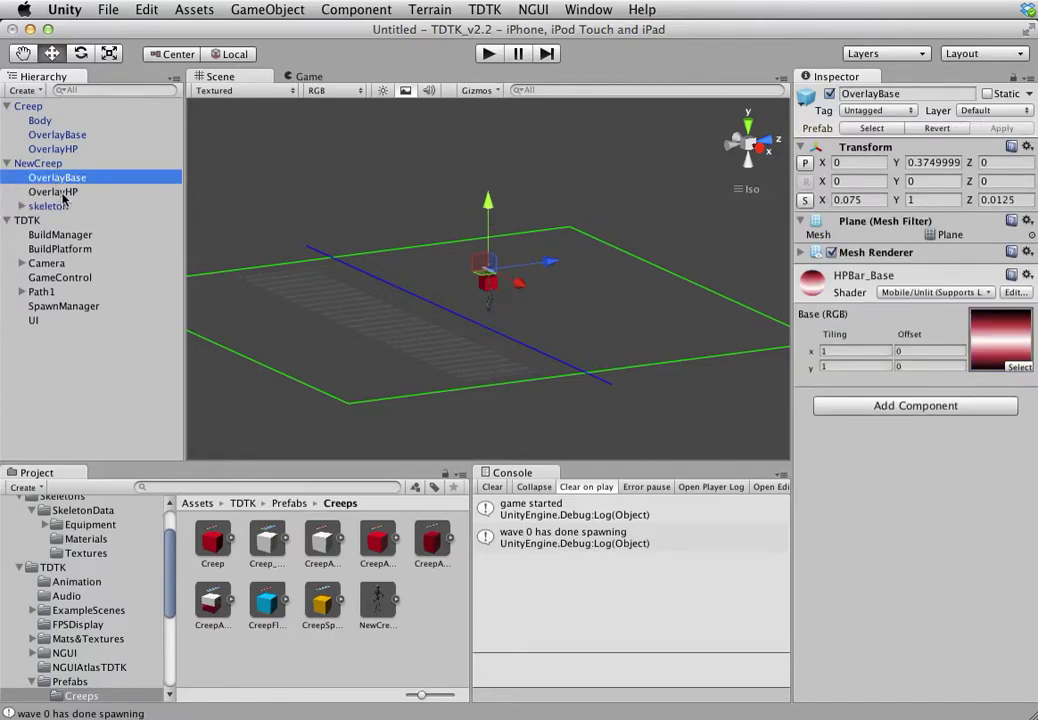
click(63, 193)
shift+click(64, 180)
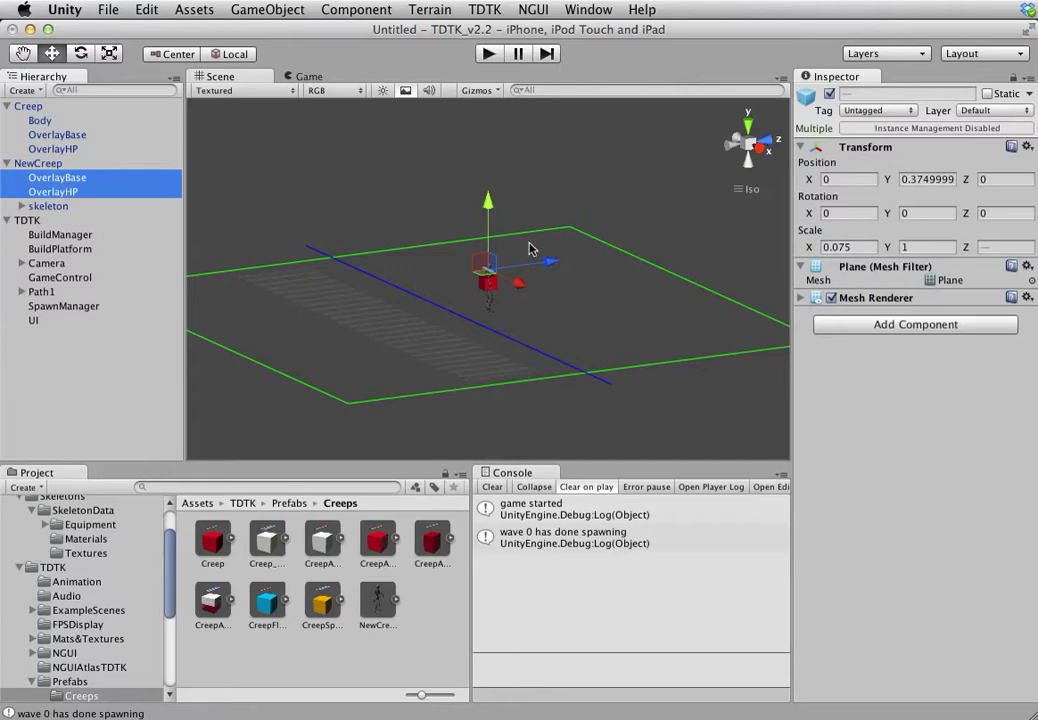
scroll(491, 265, up, 10)
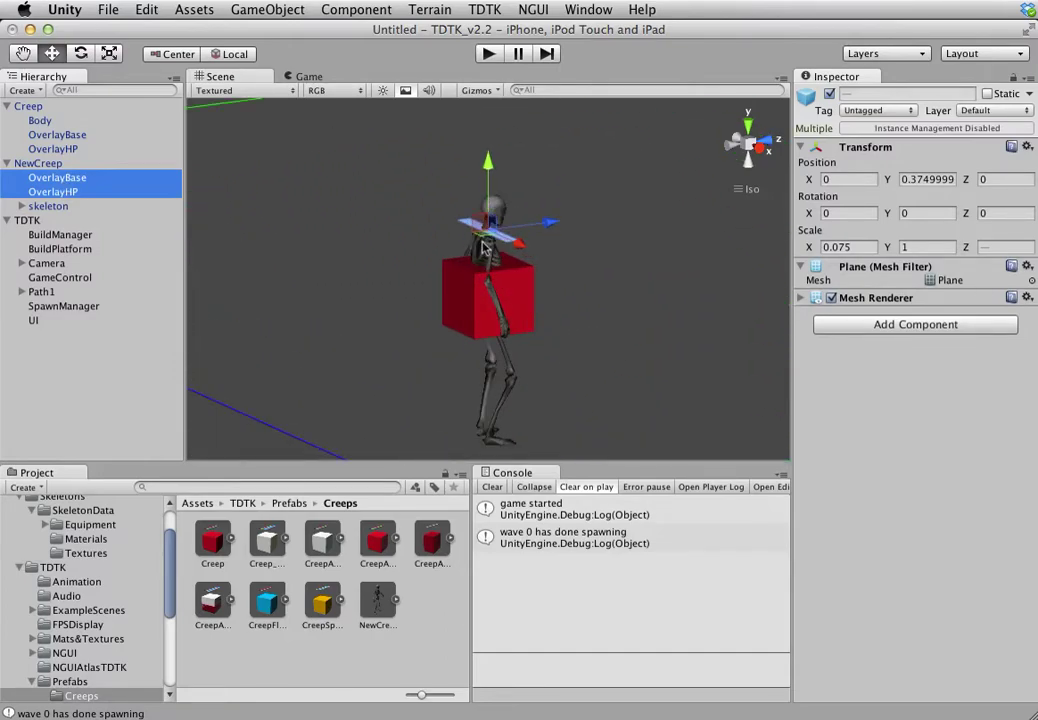
click(27, 106)
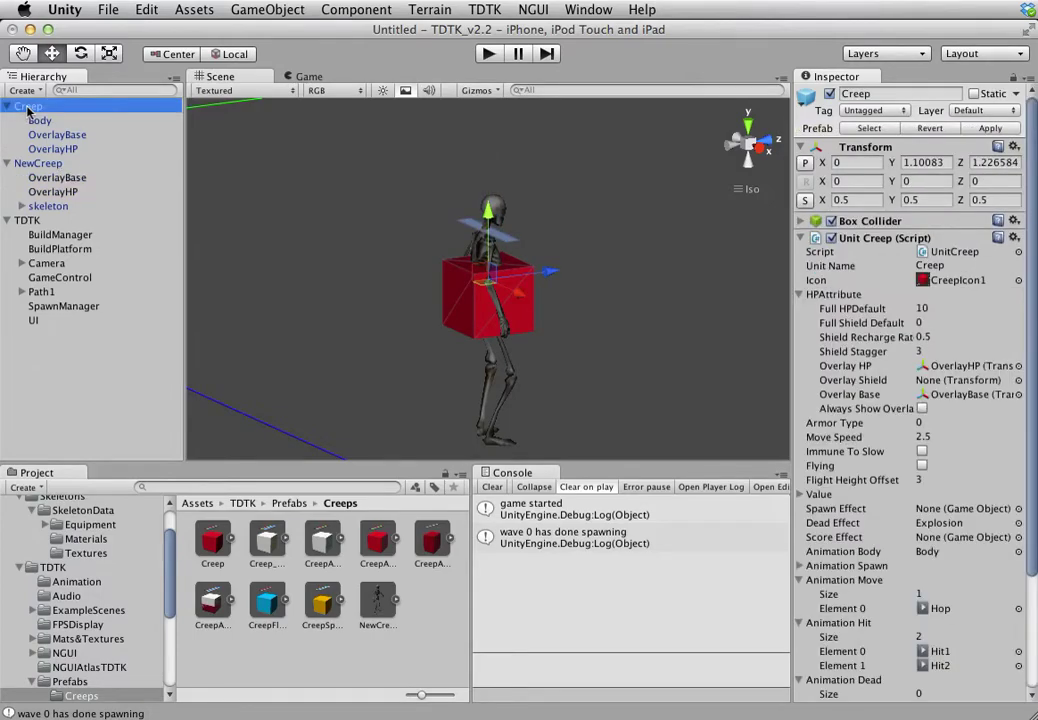
key(Delete)
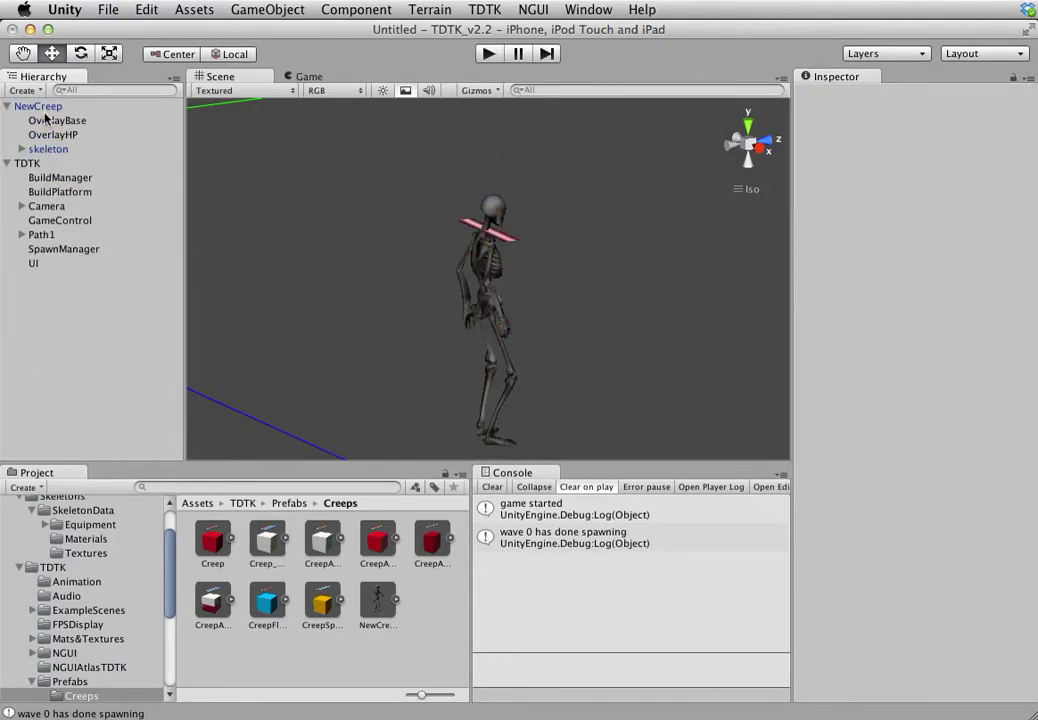
Step: Assign OverlayBase and OverlayHP to NewCreep's matching Overlay Base and Overlay HP fields and apply the changes to the prefab
click(40, 106)
drag(57, 125, 946, 384)
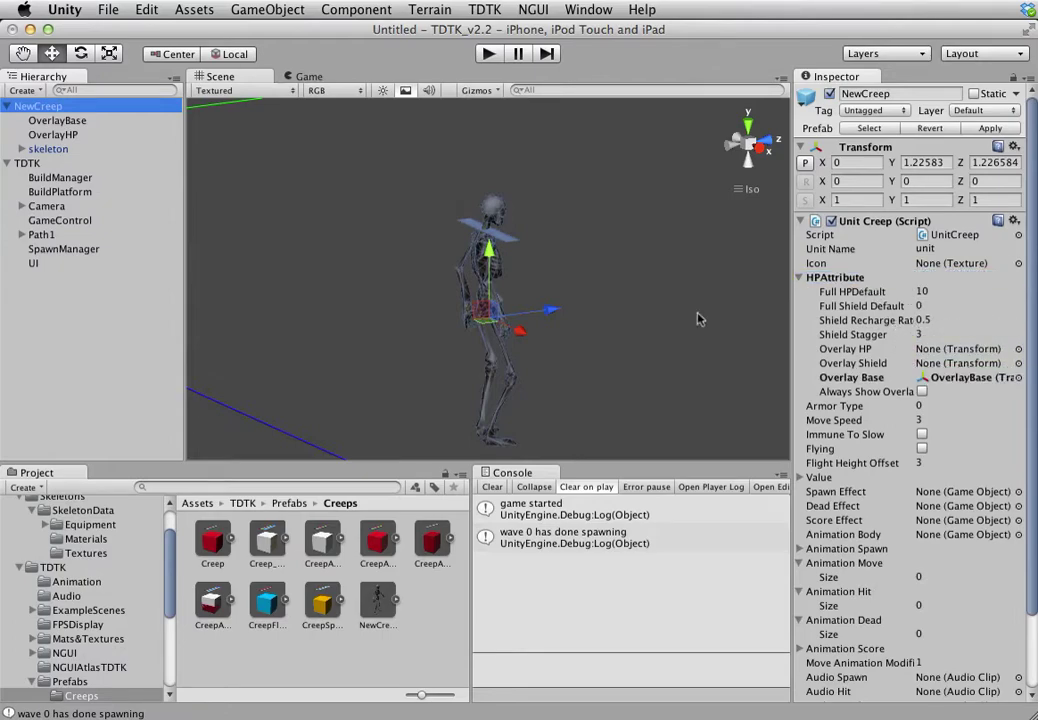
drag(62, 140, 966, 352)
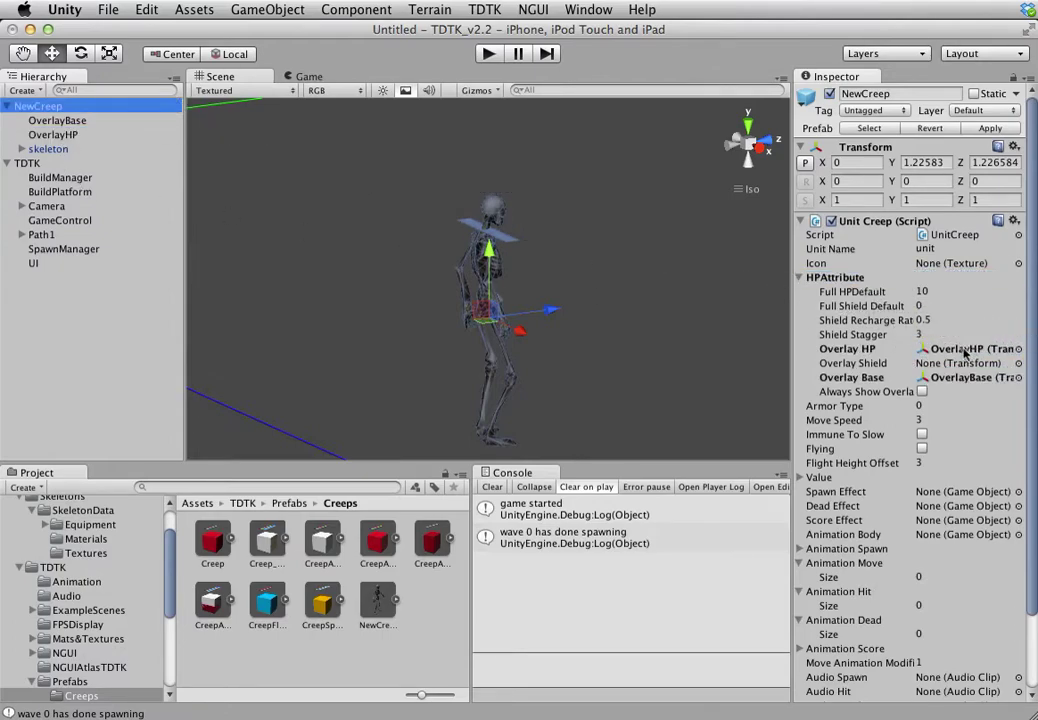
click(990, 129)
Step: Replace the base texture of the OverlayHP object's HPBar material with the green bar texture
click(60, 120)
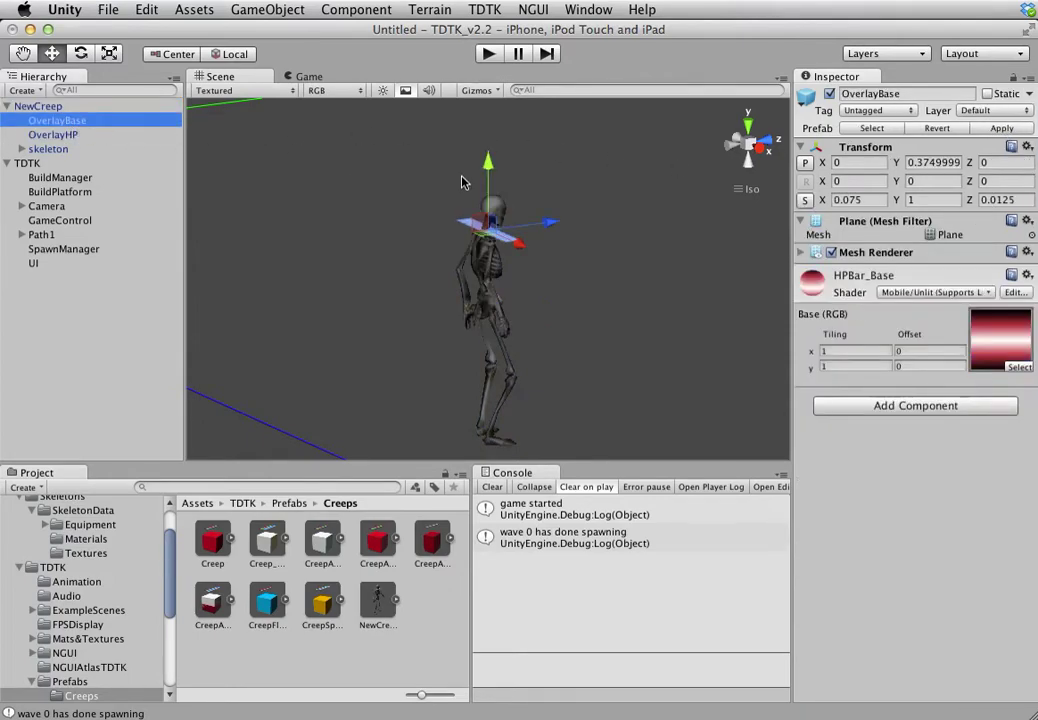
click(76, 136)
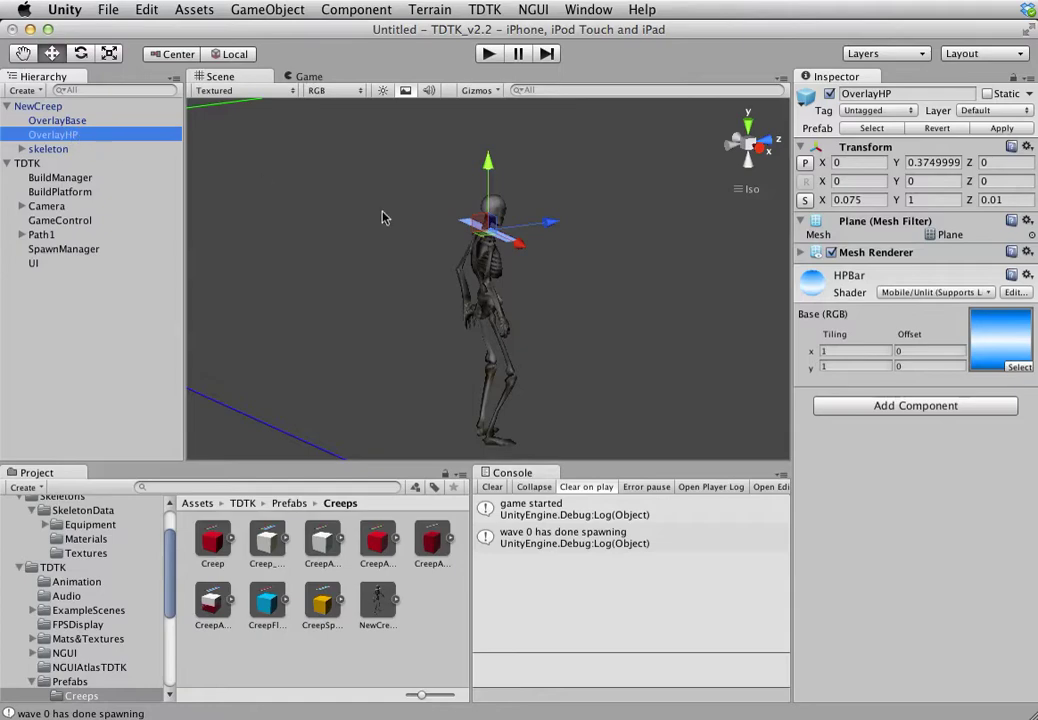
key(Return)
click(54, 121)
click(60, 134)
click(1015, 366)
scroll(540, 294, down, 10)
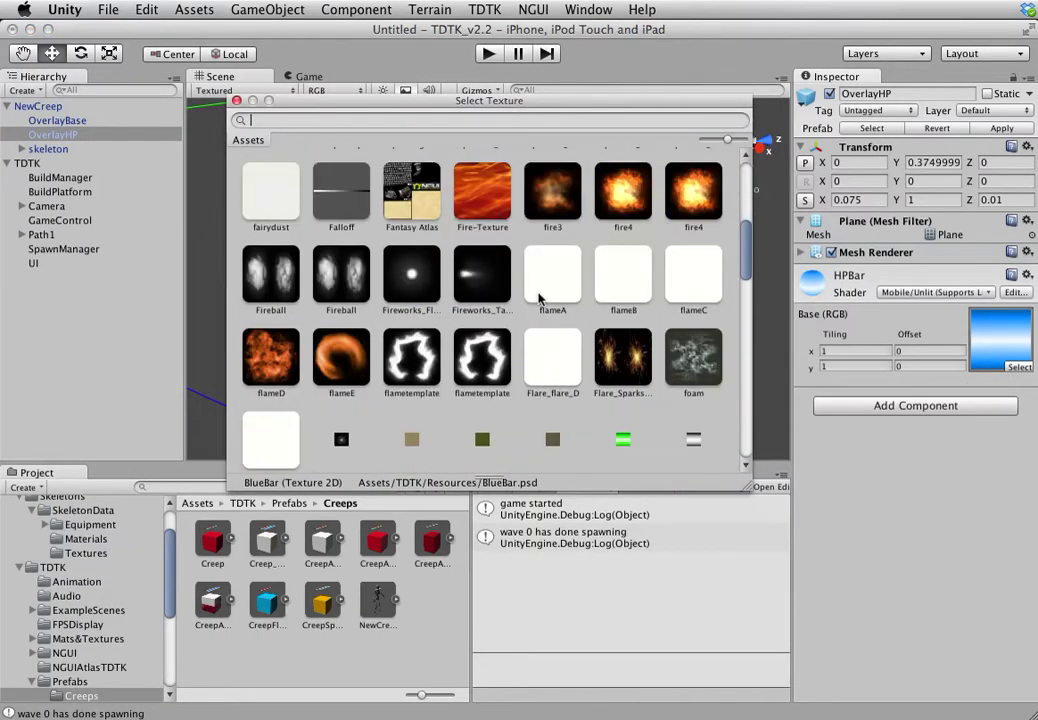
double_click(630, 397)
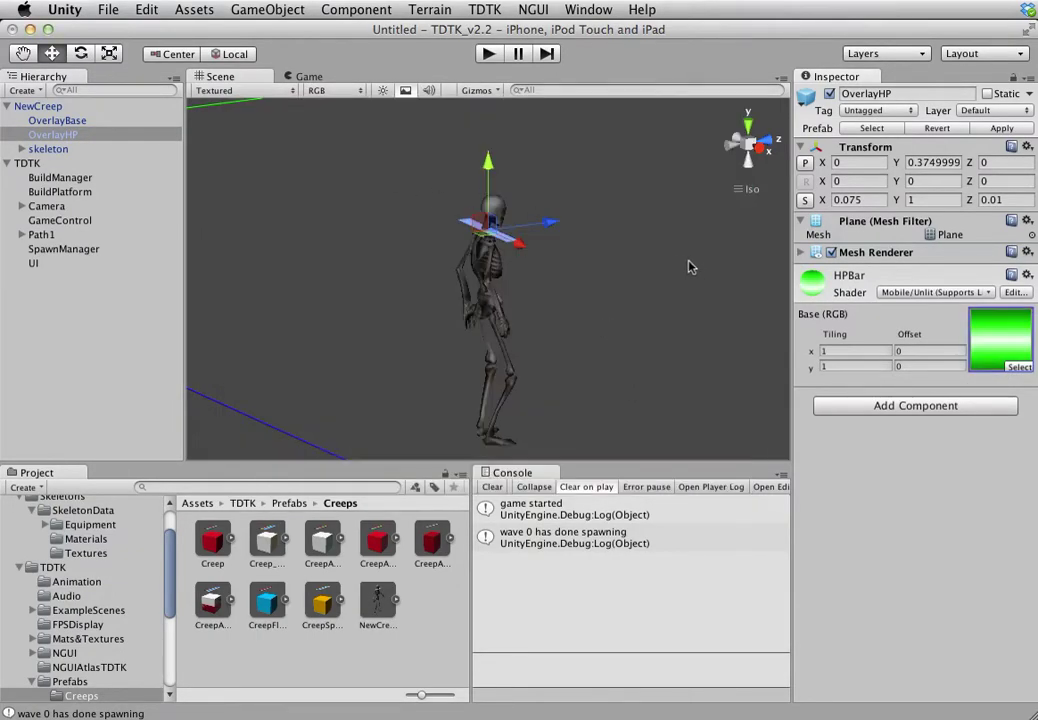
Step: Try raising OverlayHP to a Y position of about 0.61 with an X scale of 0.05, and undo both changes
click(62, 120)
click(58, 134)
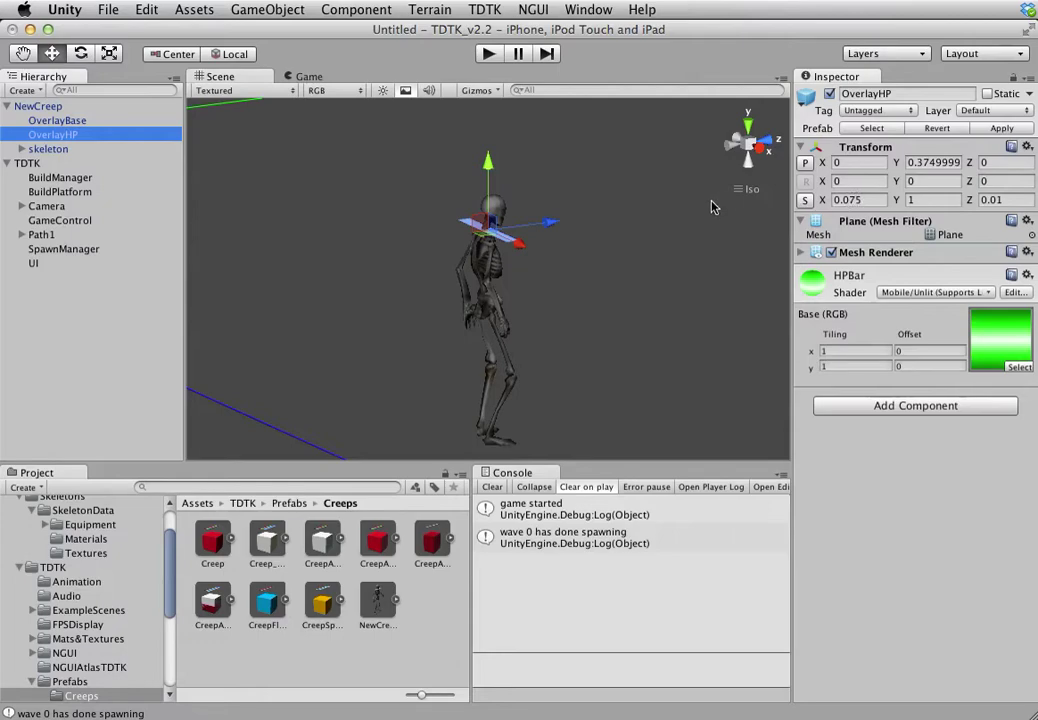
alt+drag(522, 148, 482, 230)
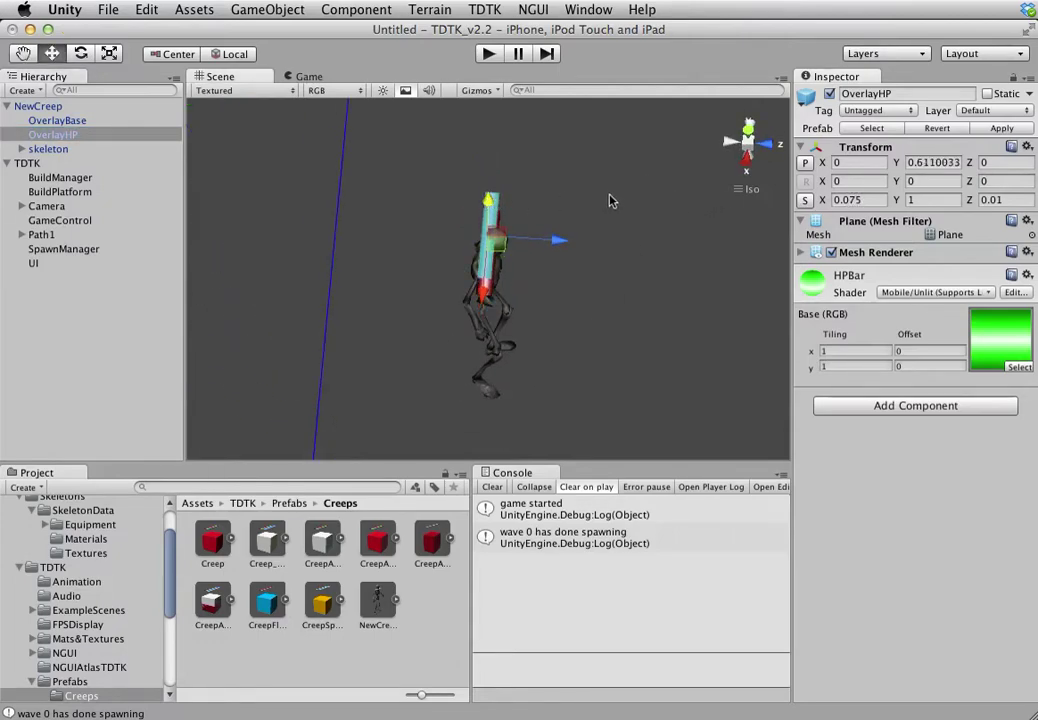
alt+drag(633, 197, 248, 150)
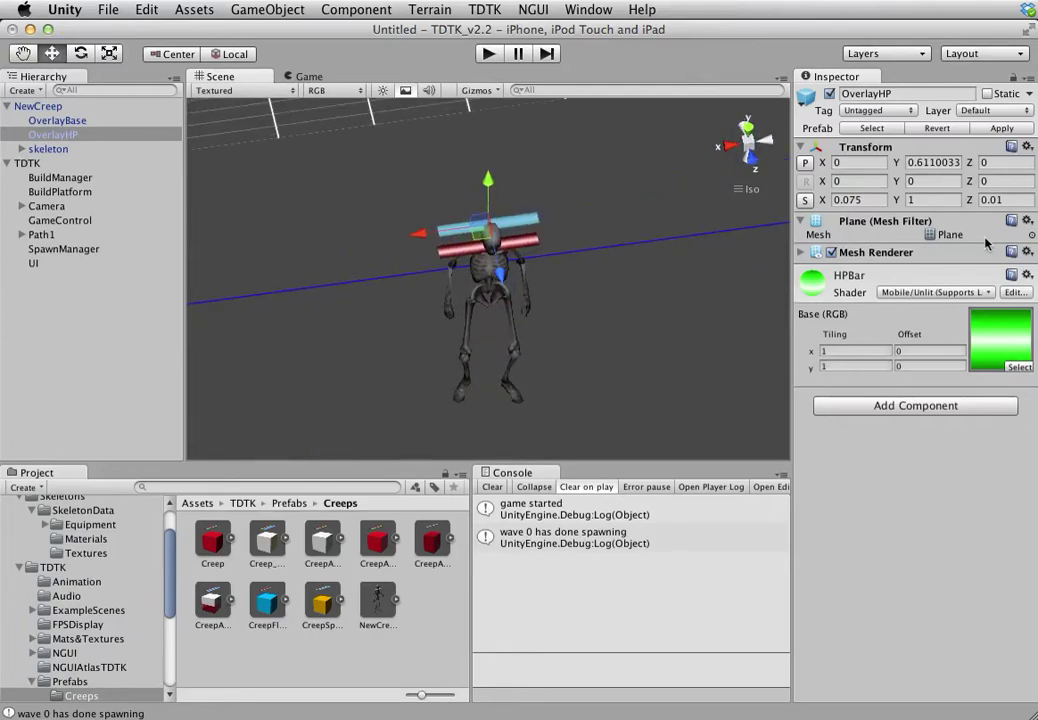
click(852, 201)
text(0.05)
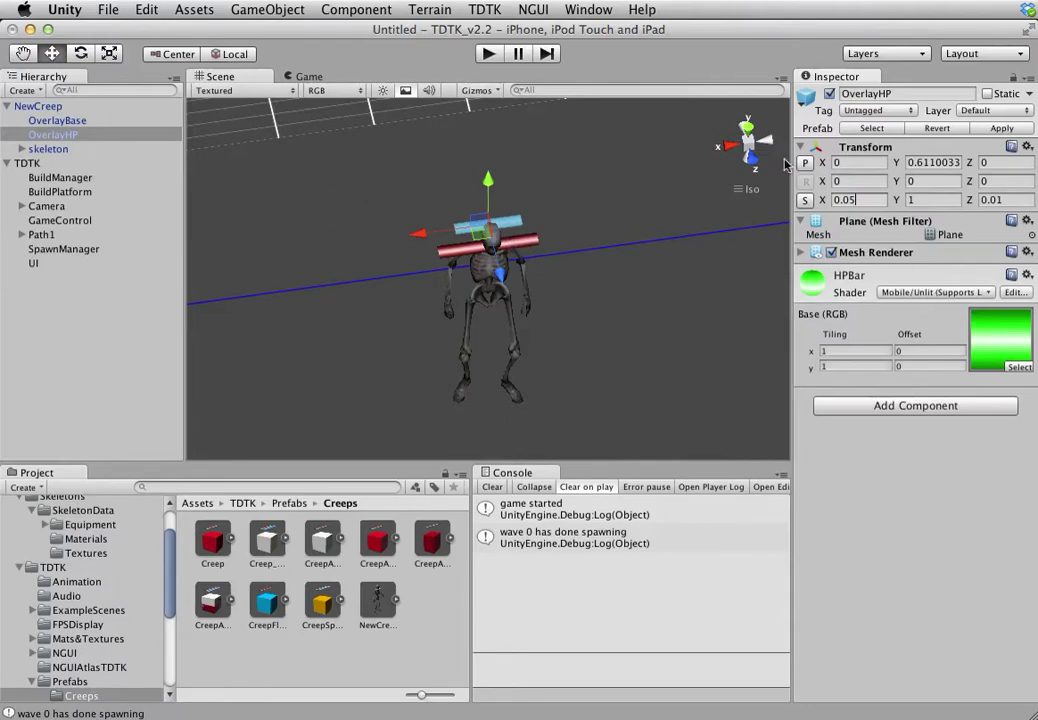
key(Left)
text(7)
key(super+z)
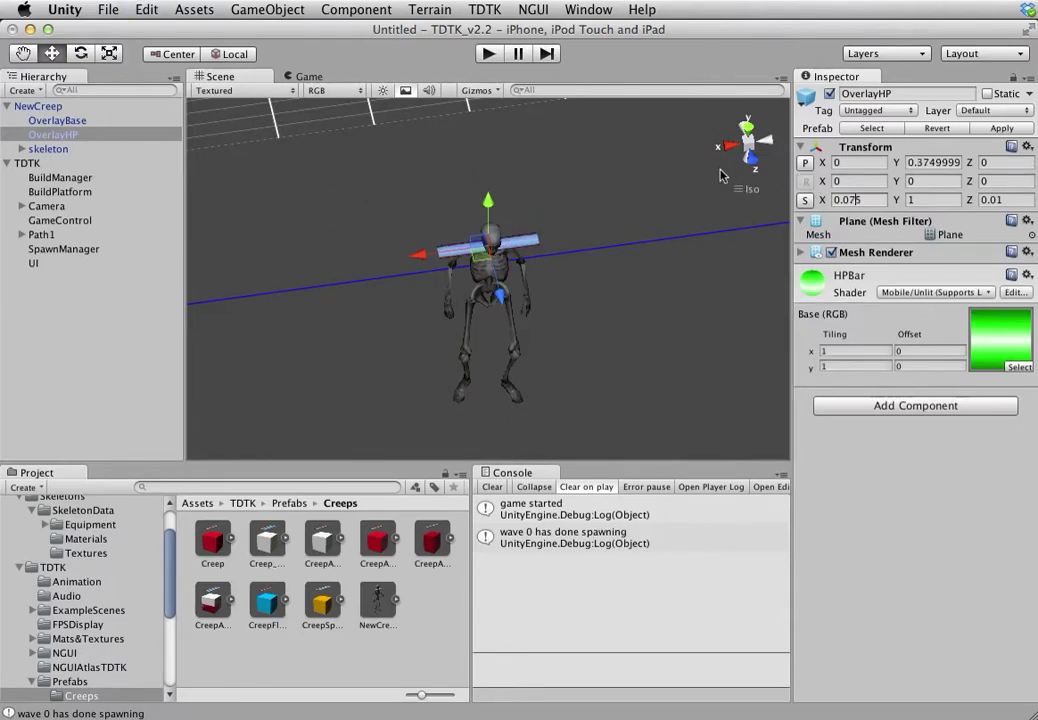
Step: Apply NewCreep's changes to its prefab and delete NewCreep from the scene
click(34, 106)
click(995, 130)
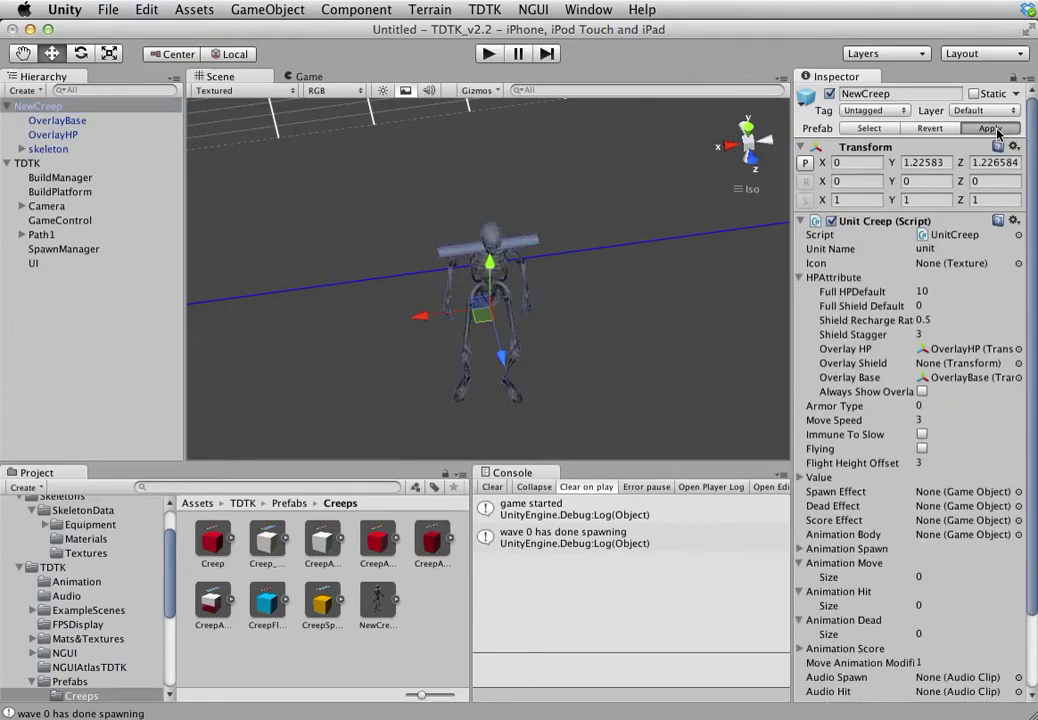
click(47, 119)
click(50, 107)
key(super+BackSpace)
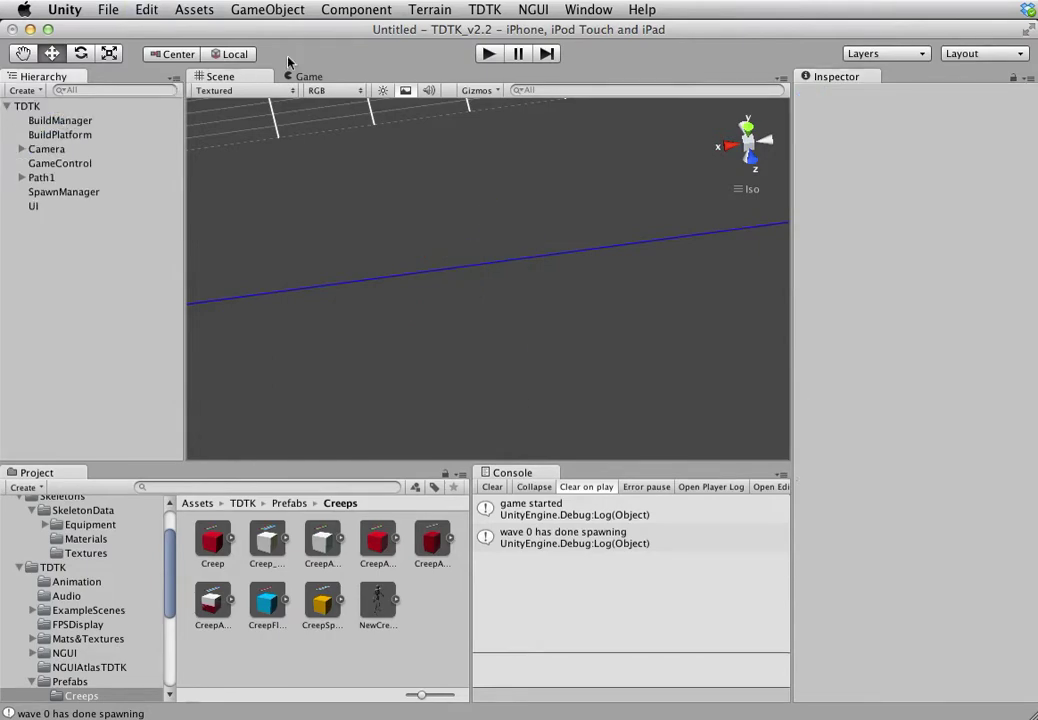
Step: Run the game, build a TowerTurret_Canon tower on the platform beside the path and spawn the wave
click(487, 53)
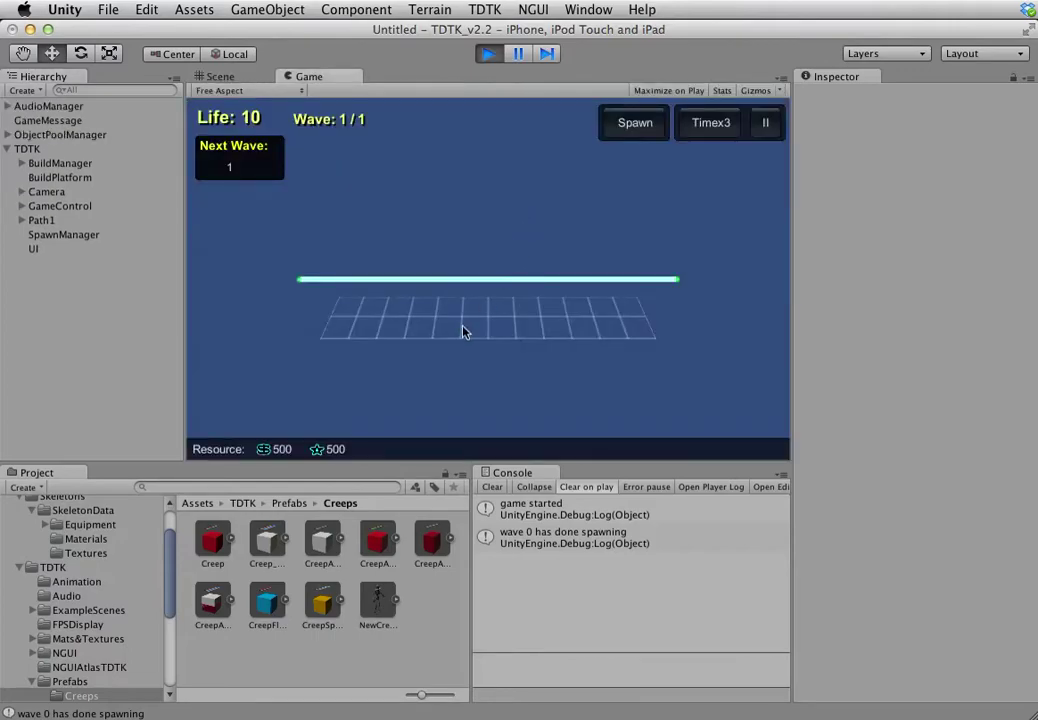
click(452, 305)
click(441, 285)
click(616, 125)
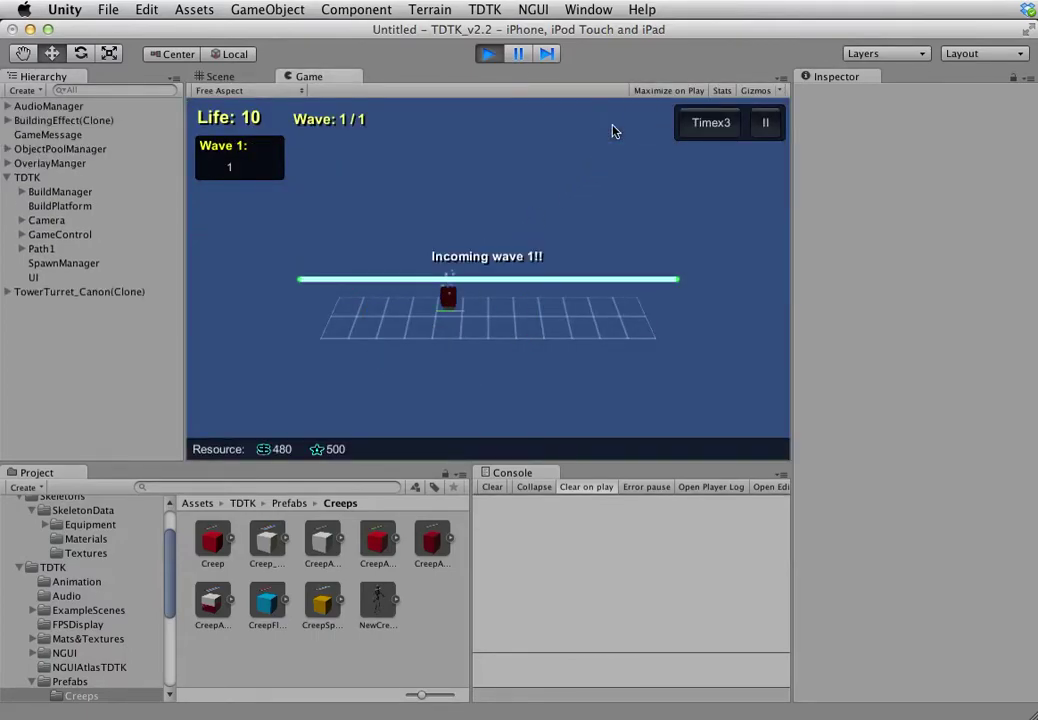
Step: Pause the game, examine the spawned skeleton's health bar from several angles in the scene, and stop the game
click(519, 55)
key(super+1)
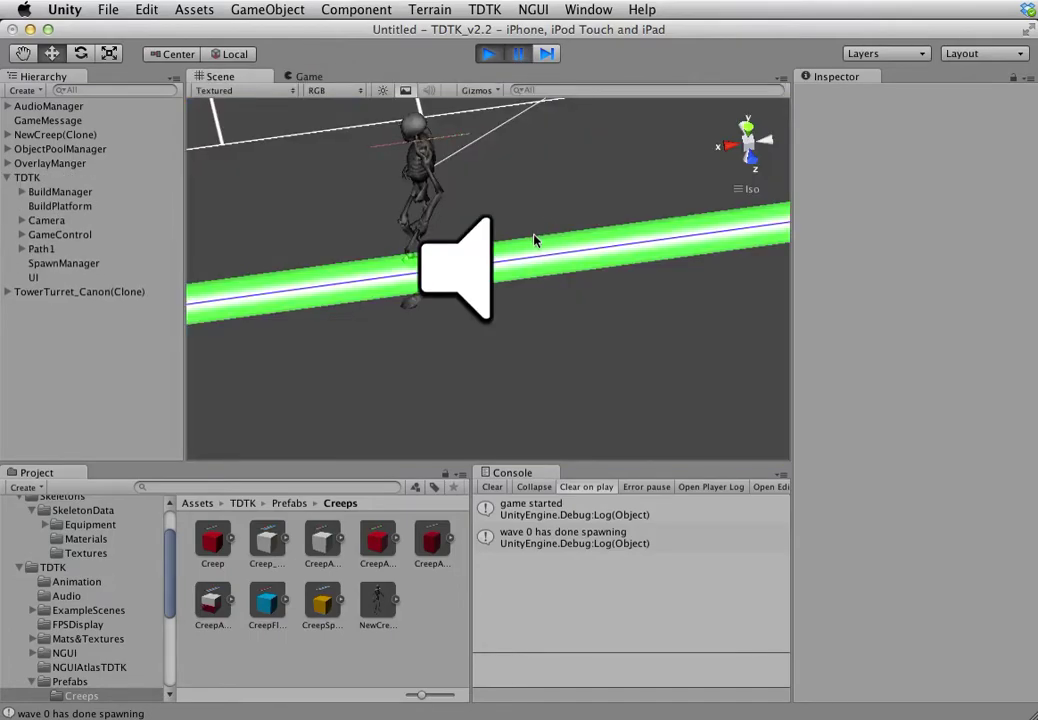
alt+drag(433, 235, 521, 234)
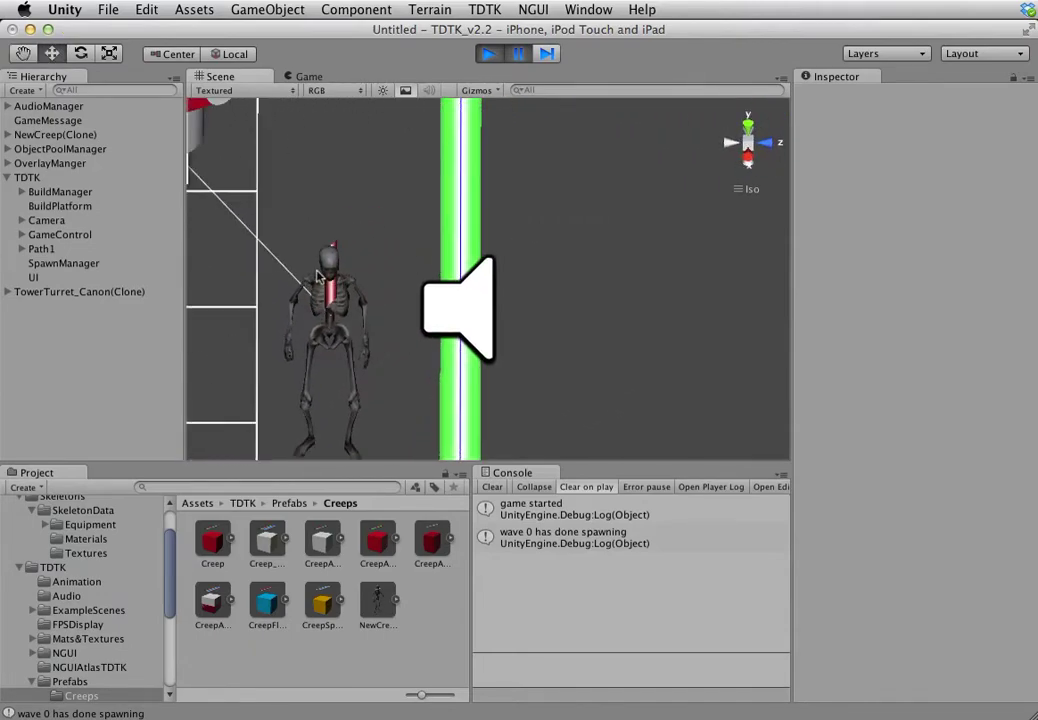
alt+drag(217, 200, 535, 185)
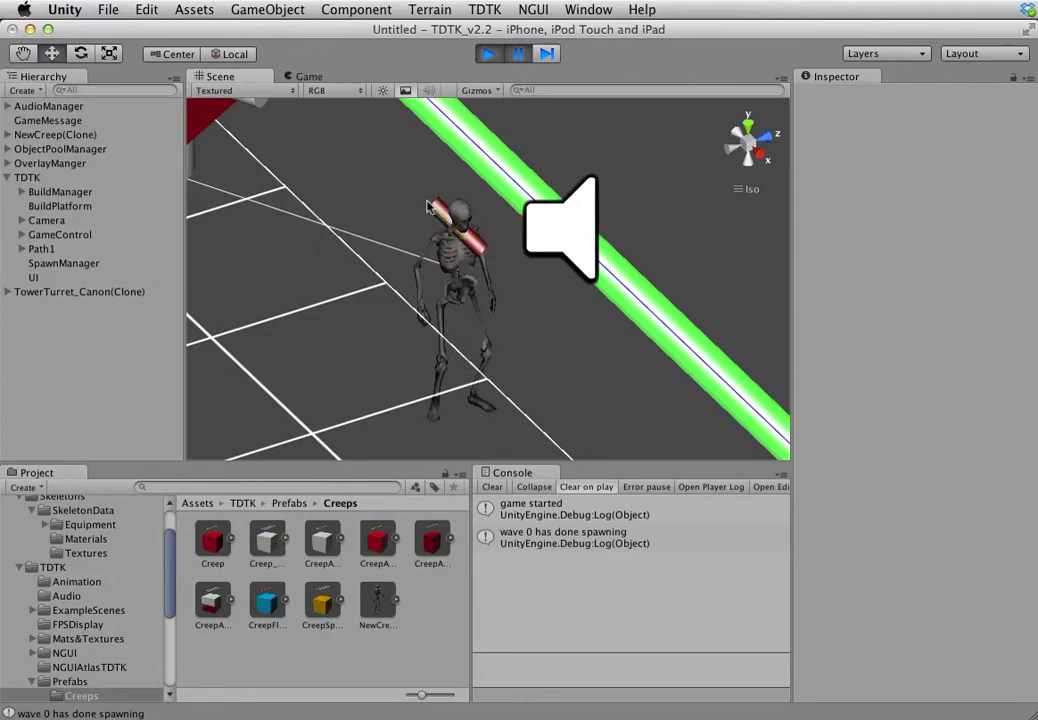
click(489, 55)
Step: Place the NewCreep prefab in the scene and raise OverlayBase and OverlayHP together above the skull, to a Y position of about 0.74
drag(378, 600, 32, 294)
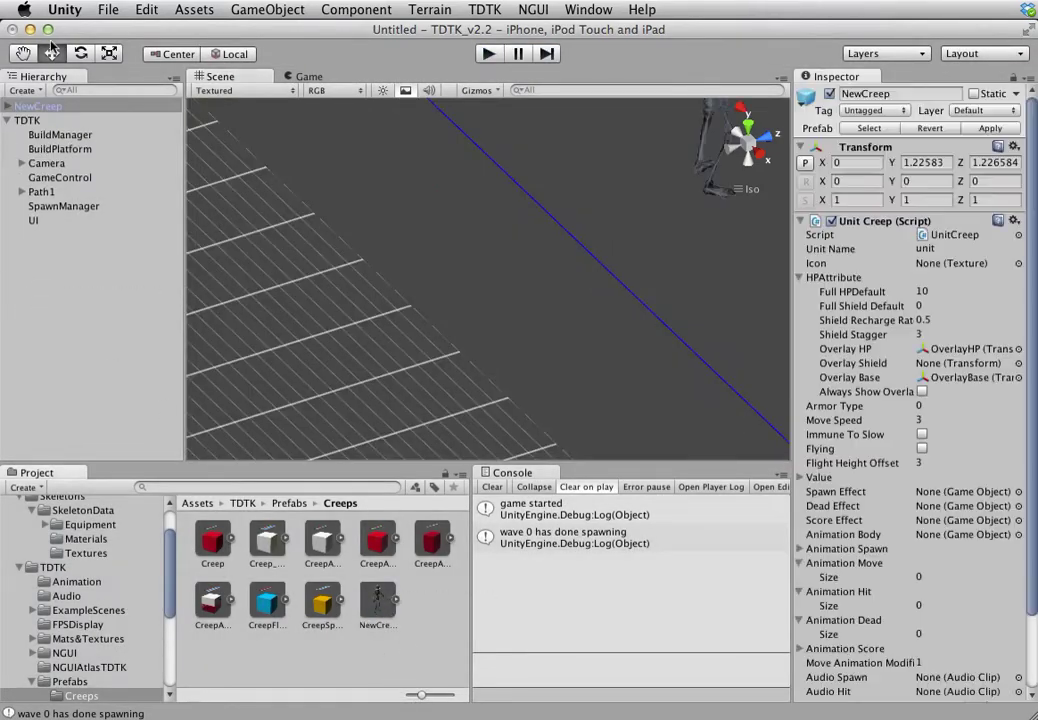
click(7, 106)
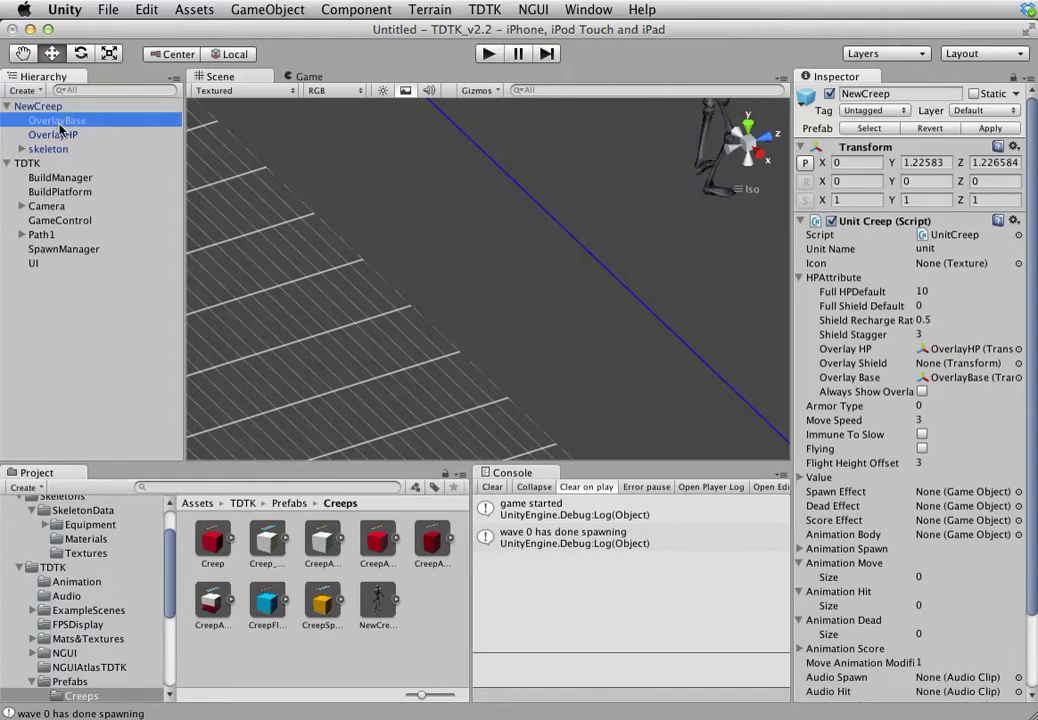
click(53, 134)
key(f)
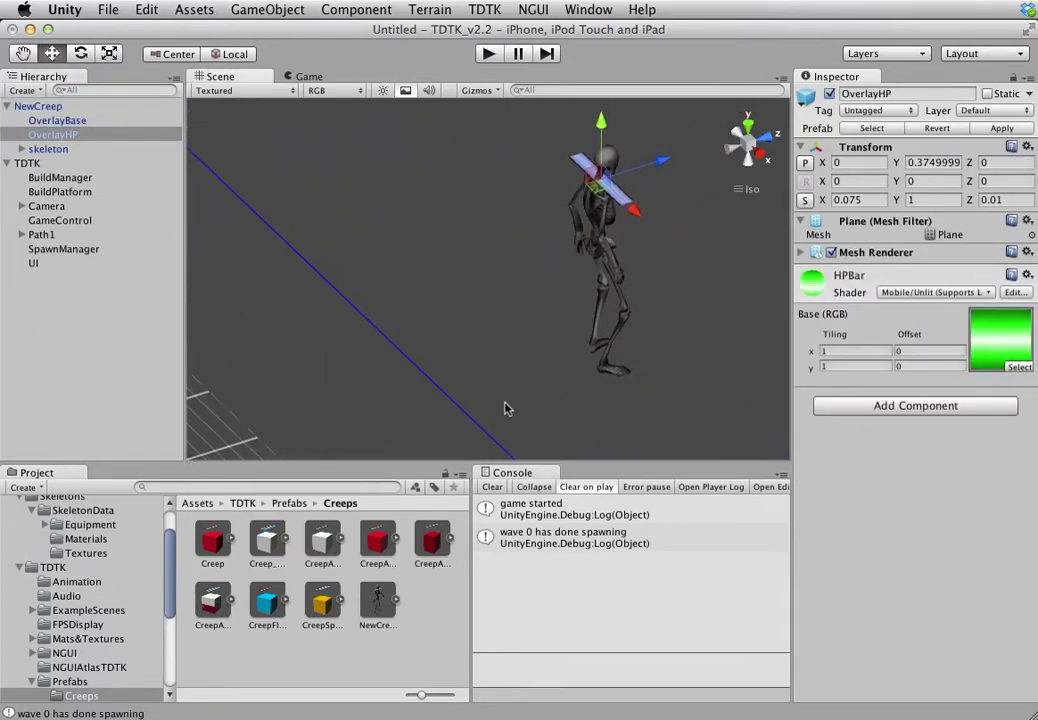
shift+click(85, 121)
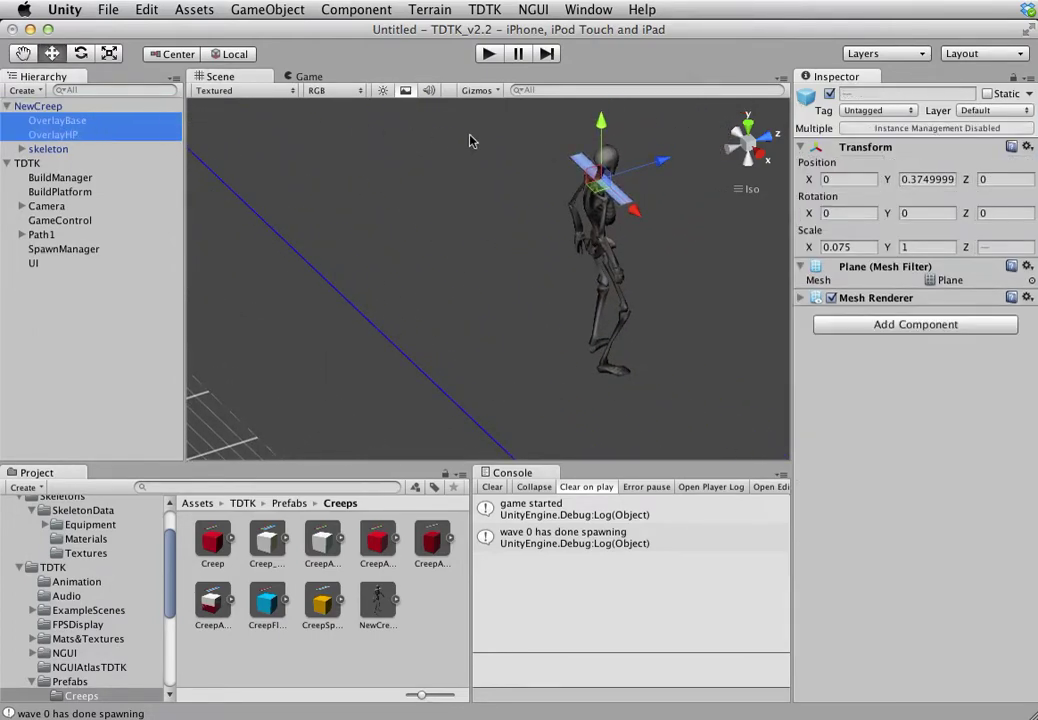
drag(607, 91, 608, 81)
middle_drag(606, 173, 526, 252)
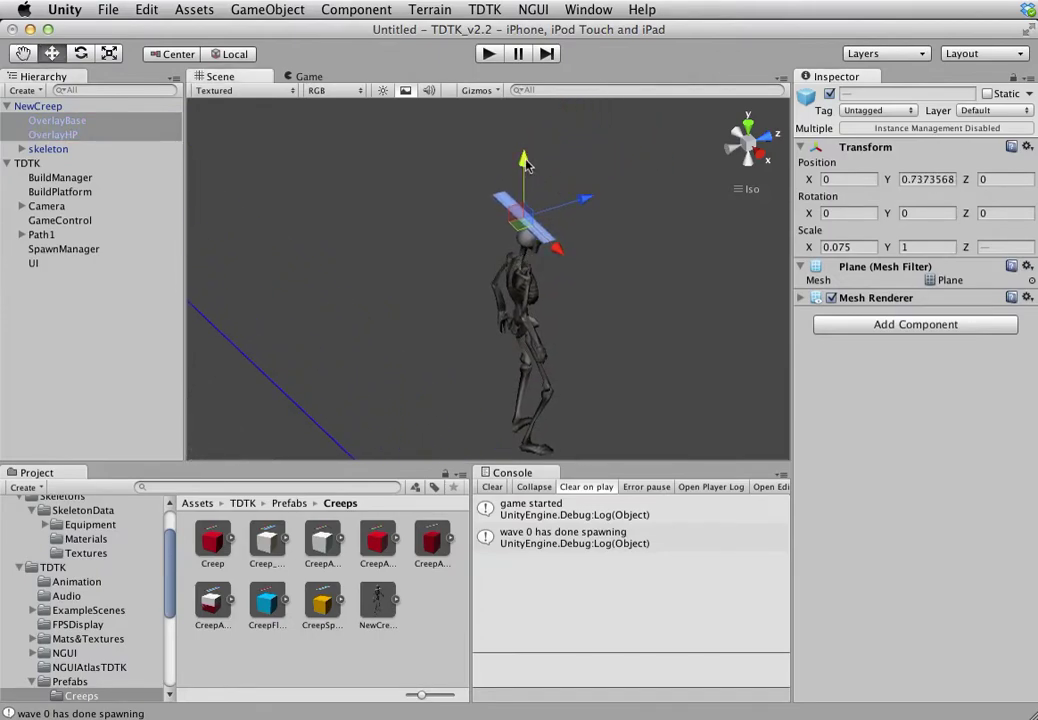
Step: Raise OverlayBase and OverlayHP together to a Y position of about 0.82 and apply the change to the NewCreep prefab
drag(527, 165, 528, 155)
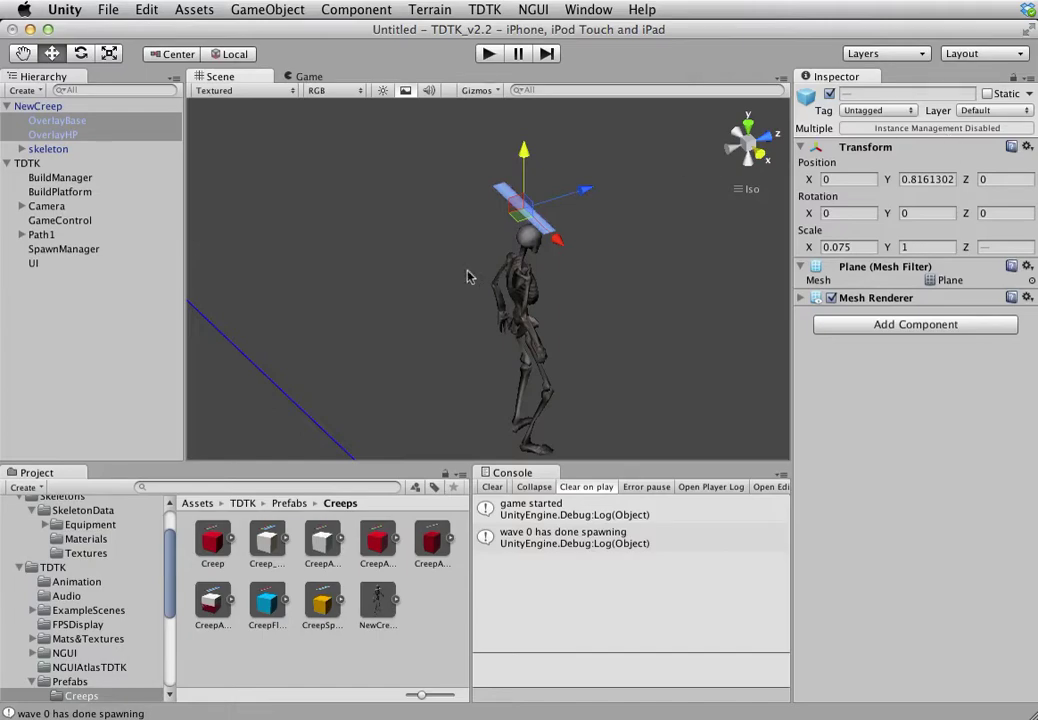
click(22, 105)
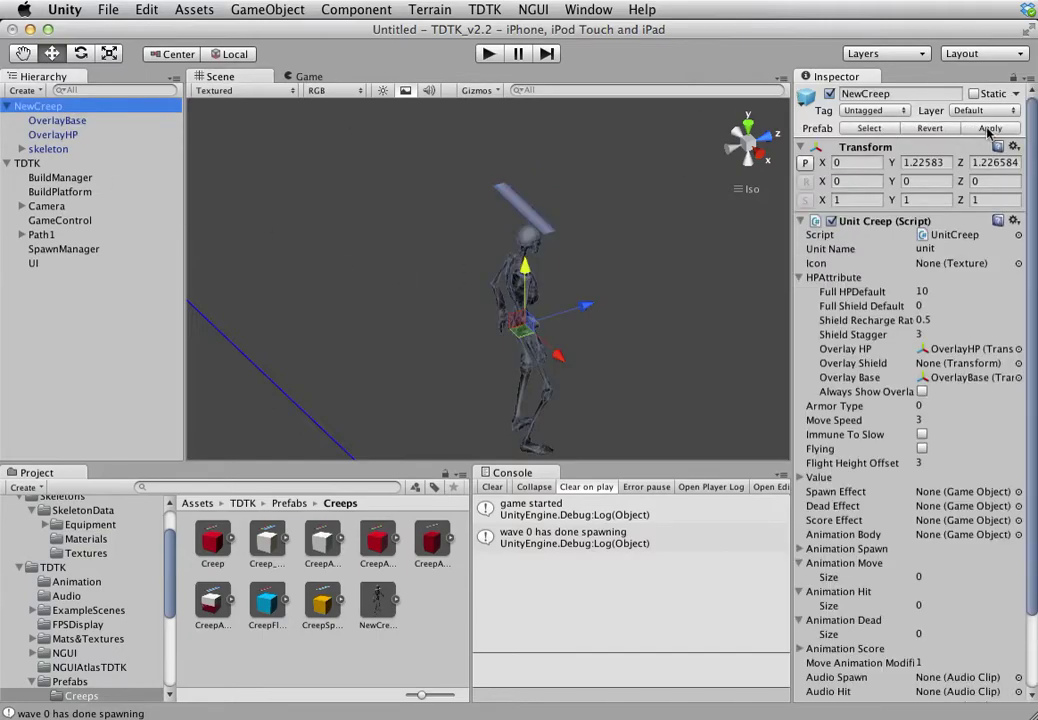
click(57, 120)
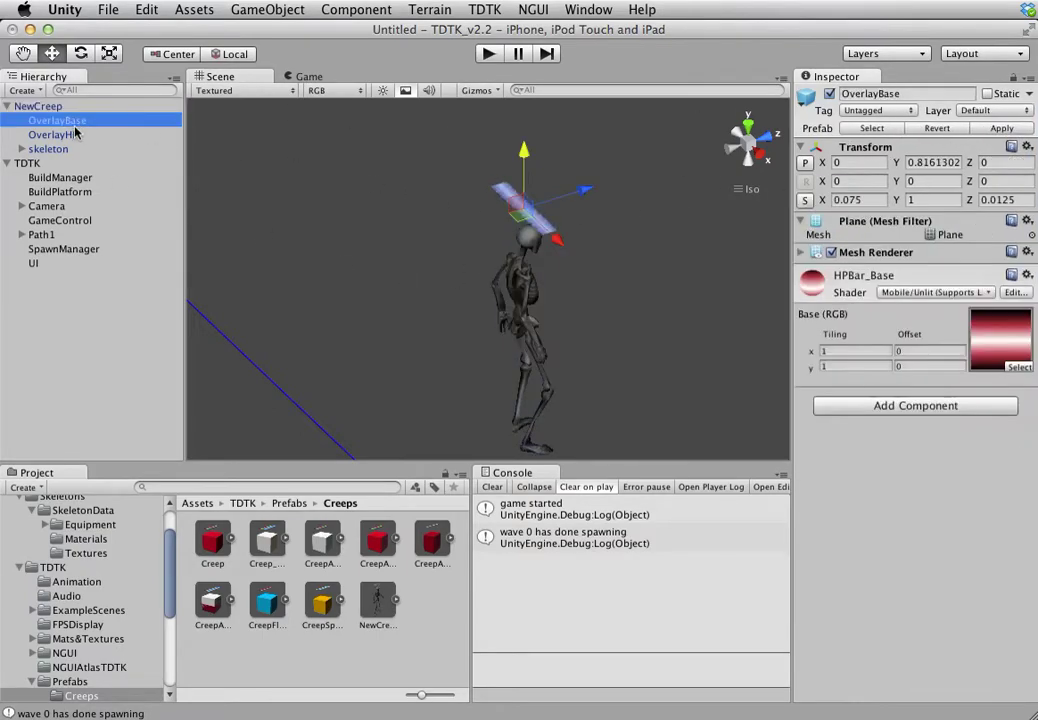
click(52, 134)
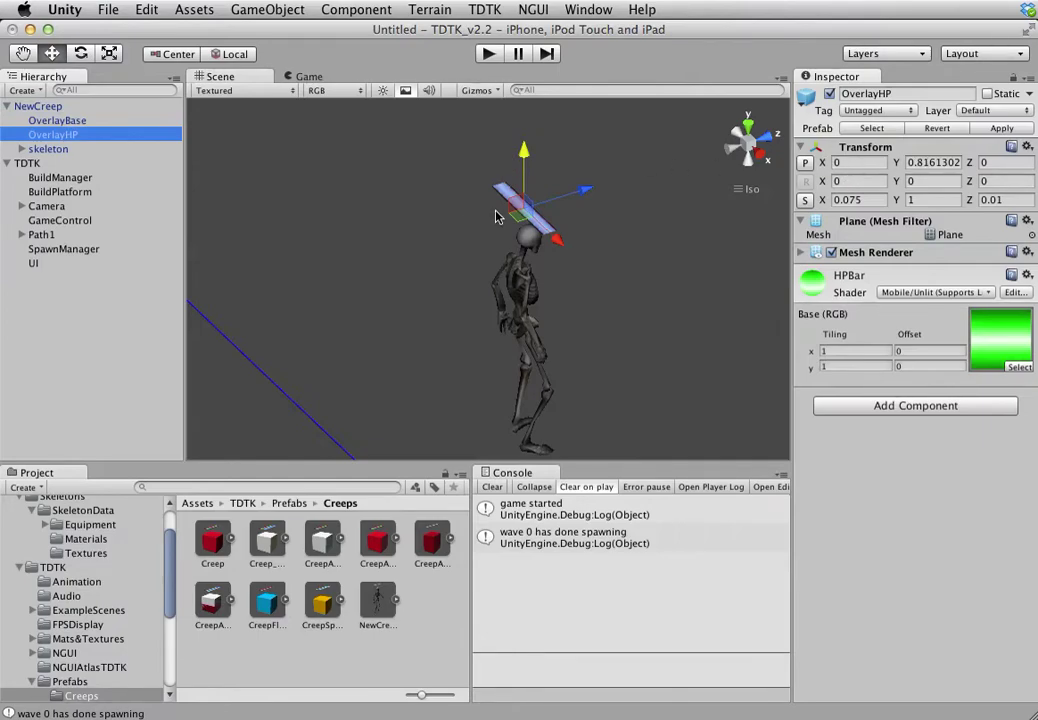
Step: Delete NewCreep from the scene, replace it with a fresh instance of the prefab and expand its children
click(96, 106)
key(super+BackSpace)
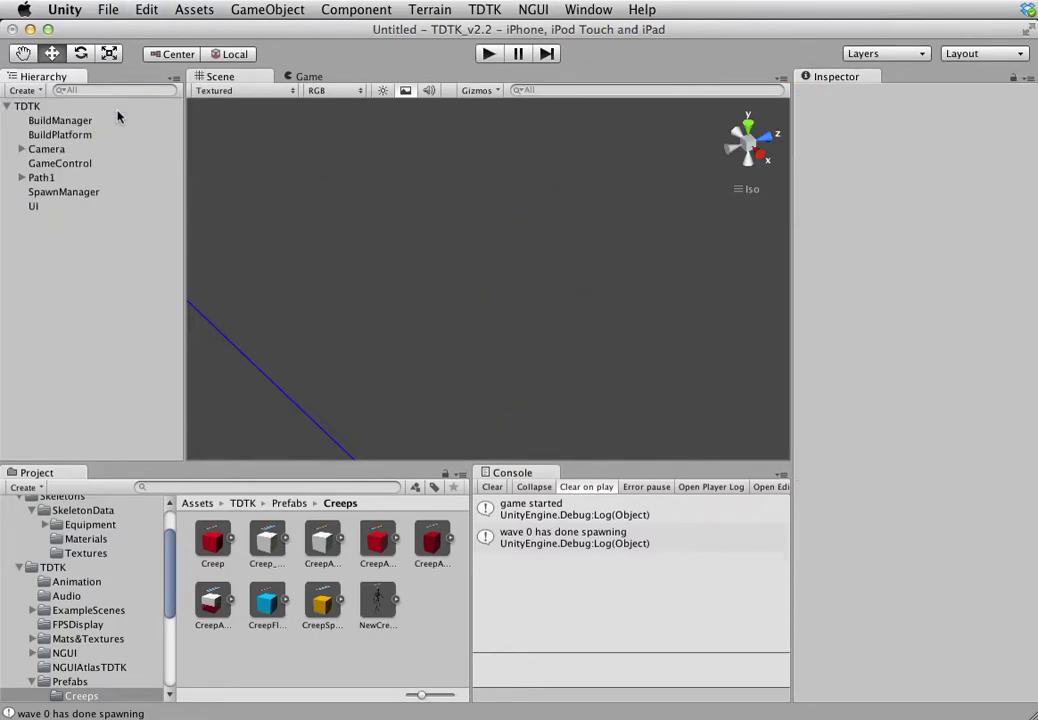
click(380, 606)
drag(380, 606, 84, 306)
click(8, 120)
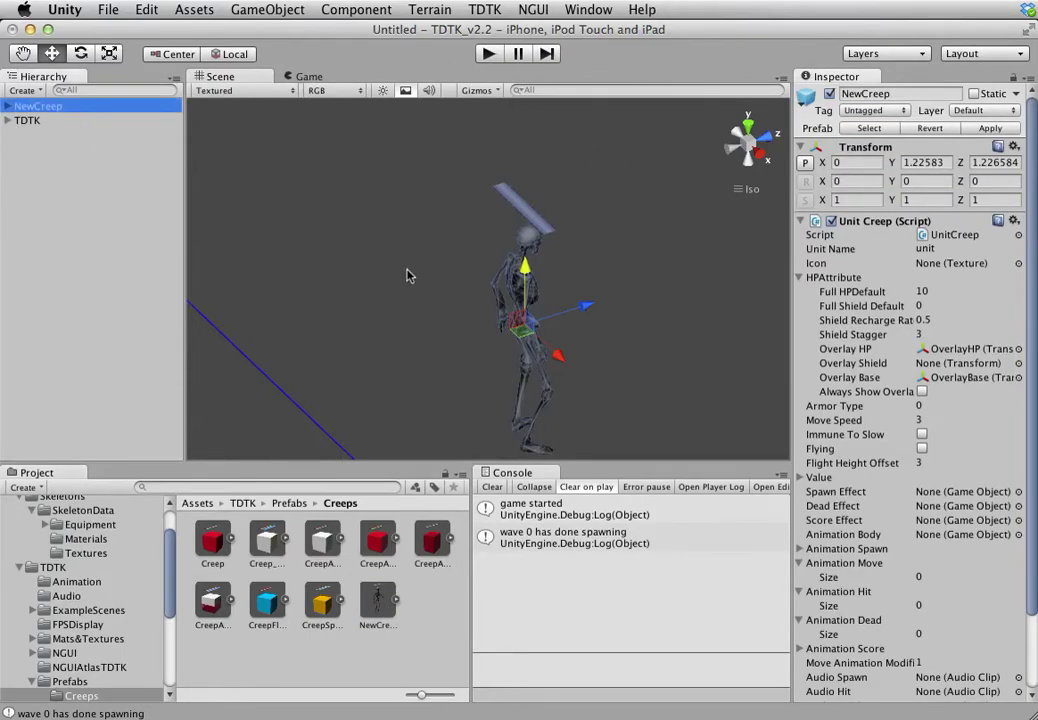
click(8, 107)
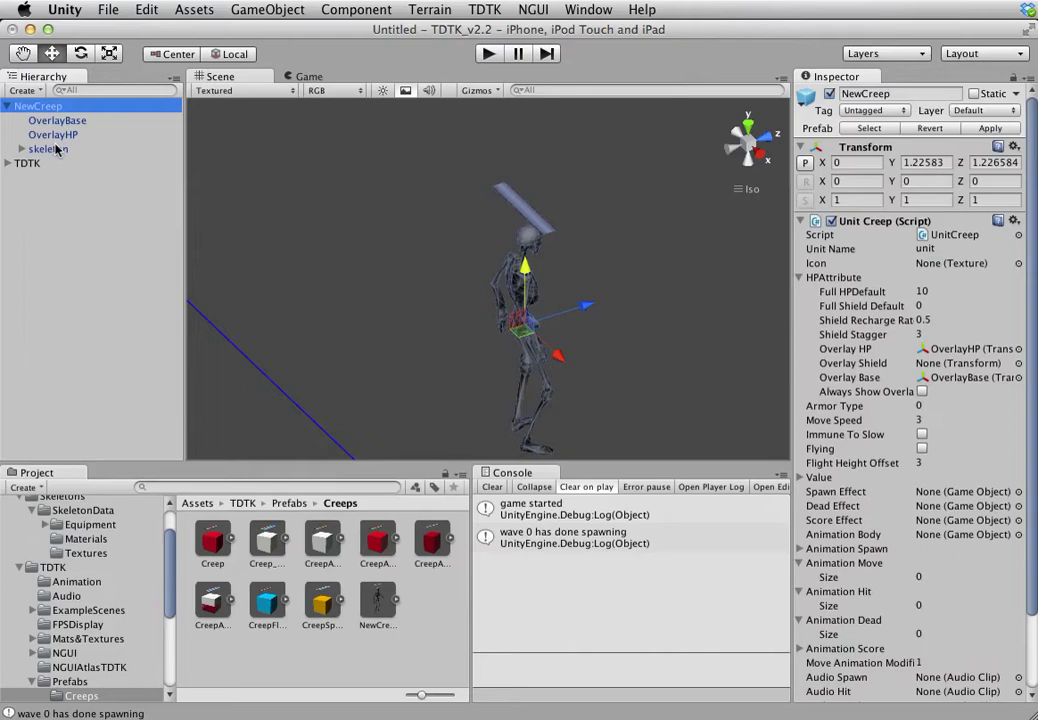
Step: Compare the animation settings in NewCreep's Unit Creep script with the clips listed in the skeleton child's Animation component
click(53, 121)
click(46, 107)
click(48, 149)
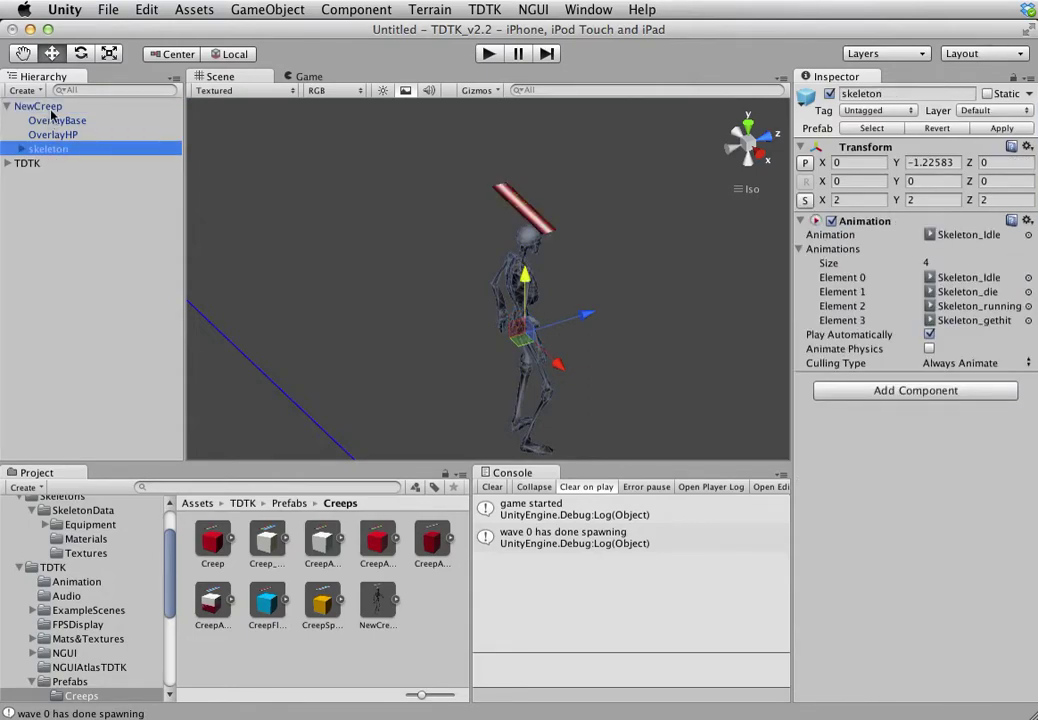
click(40, 106)
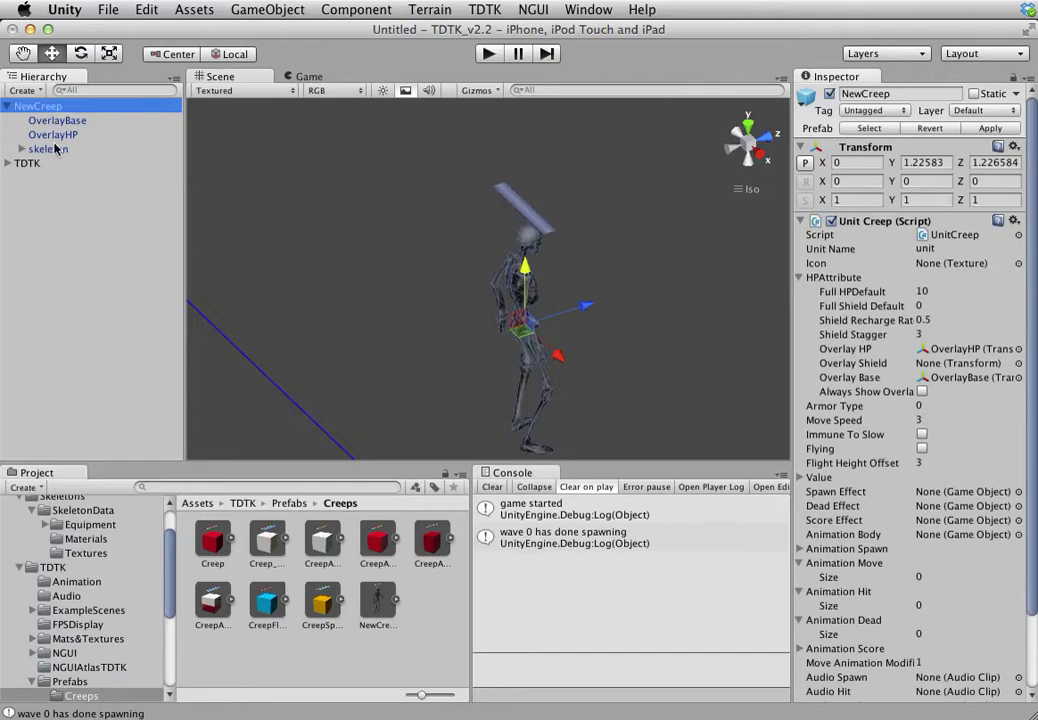
click(52, 150)
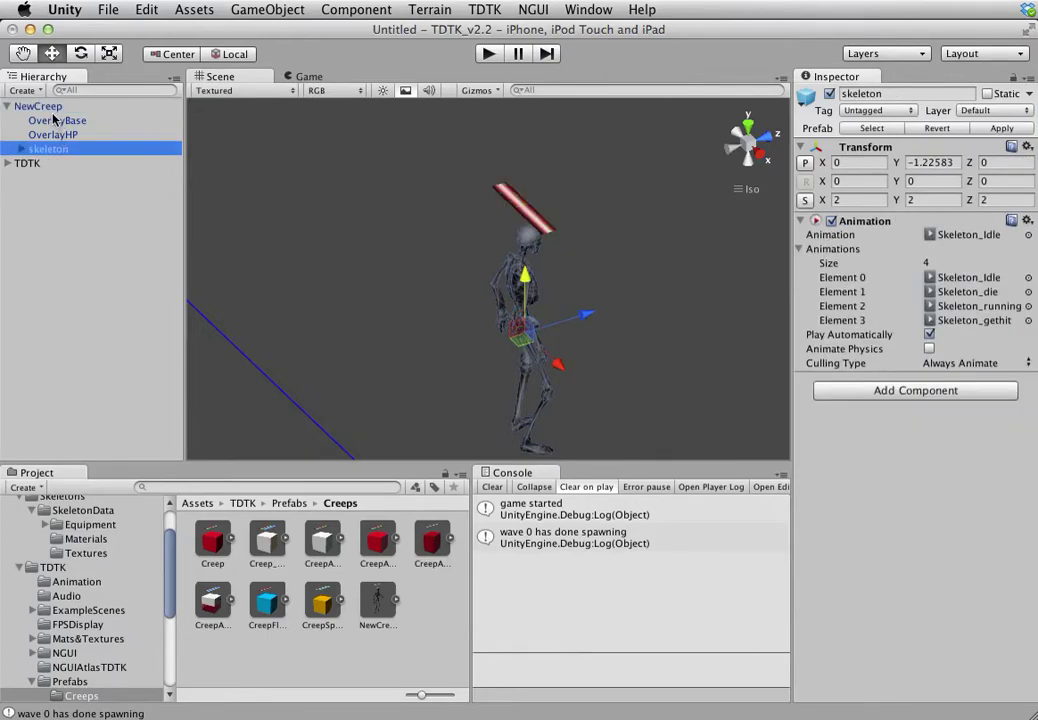
click(44, 104)
click(55, 150)
click(45, 105)
click(55, 152)
click(45, 106)
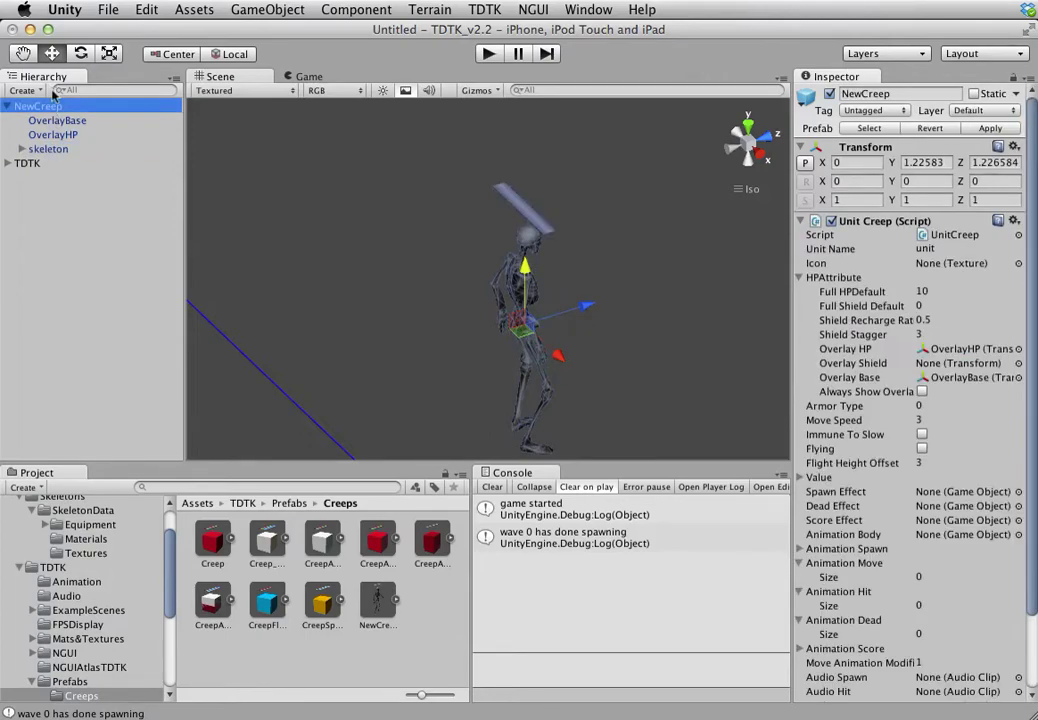
click(38, 148)
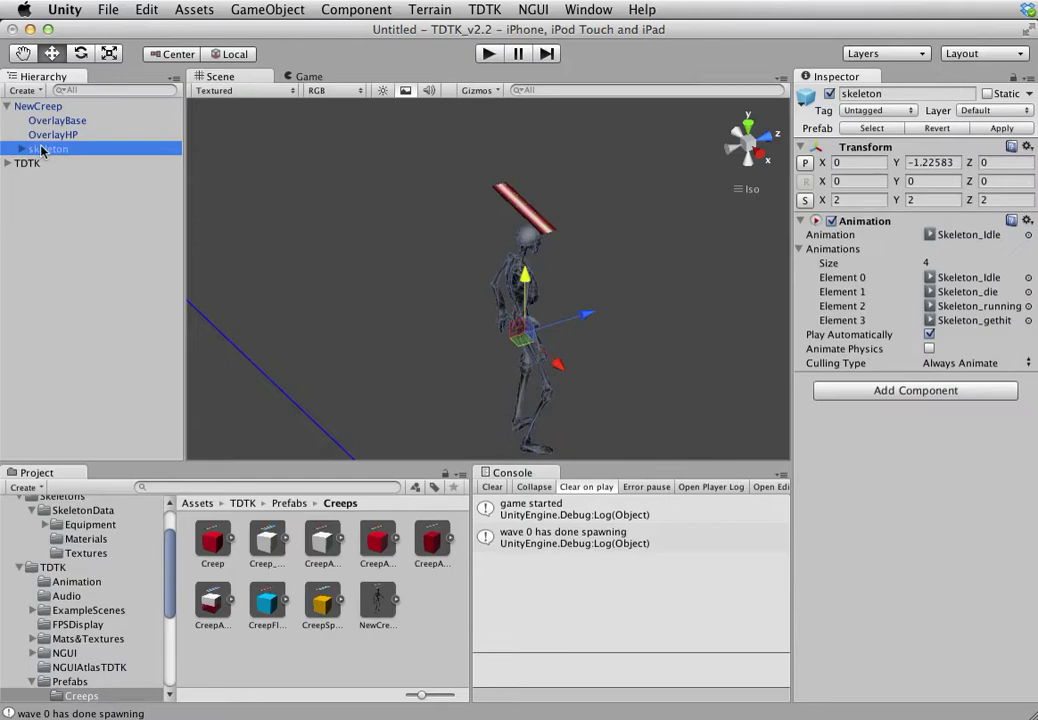
click(50, 107)
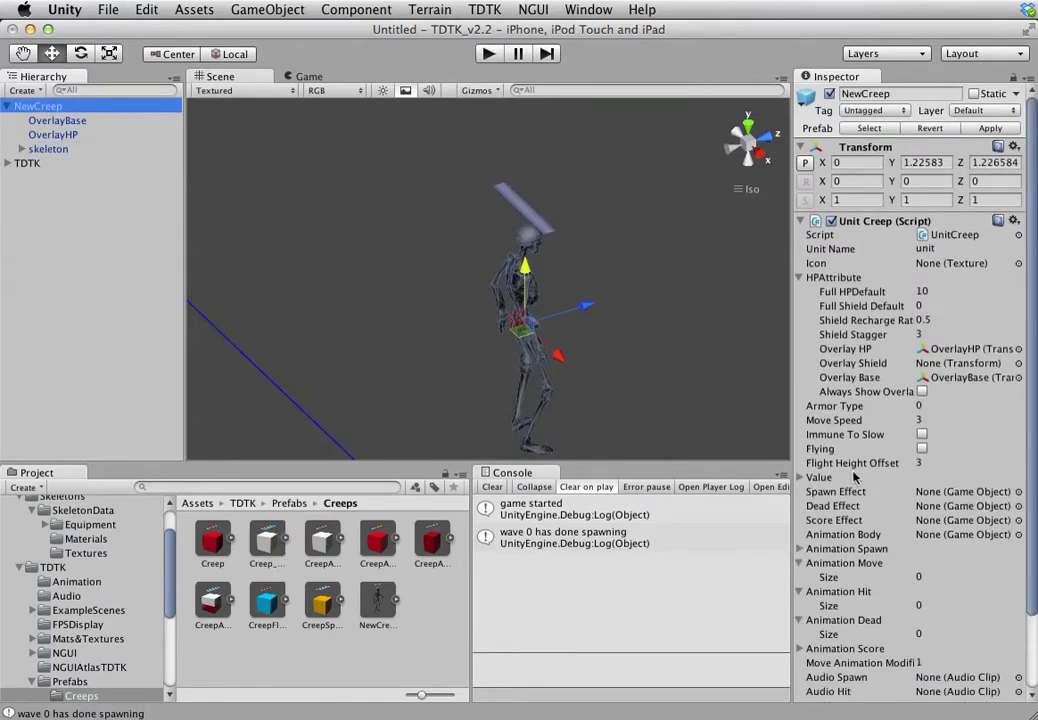
click(58, 150)
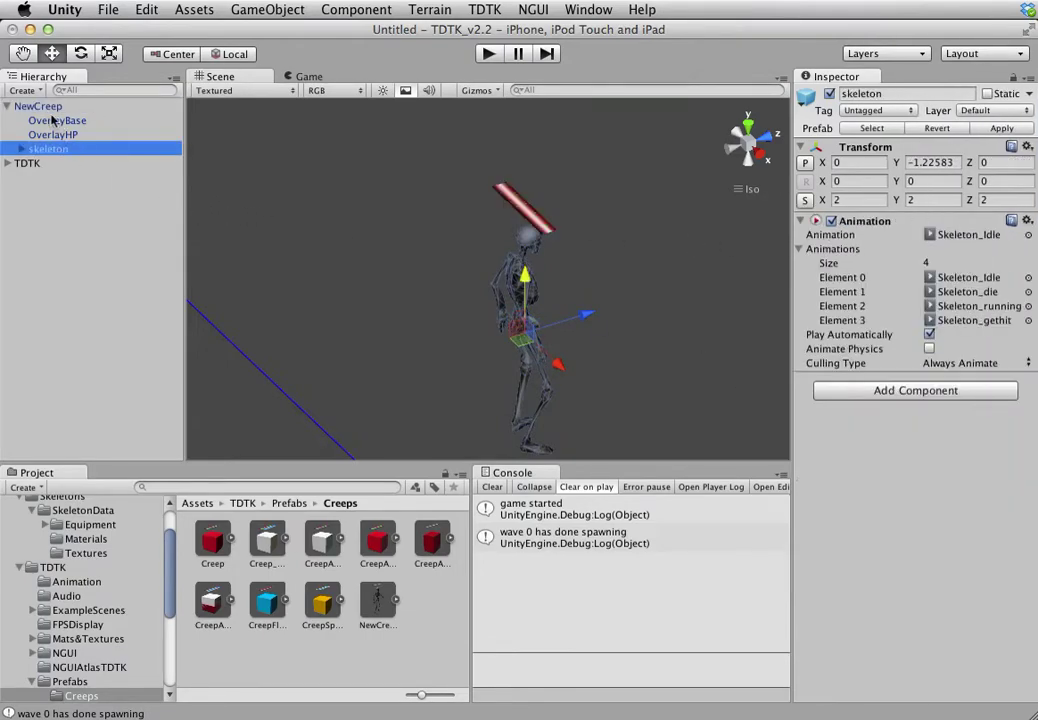
click(45, 106)
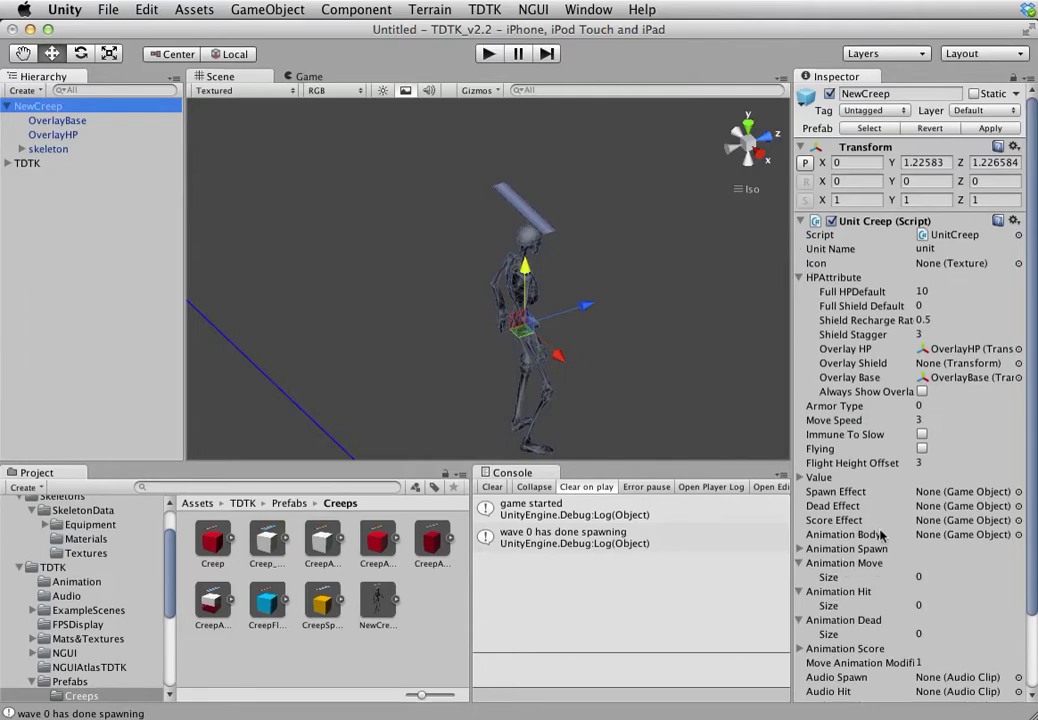
click(46, 149)
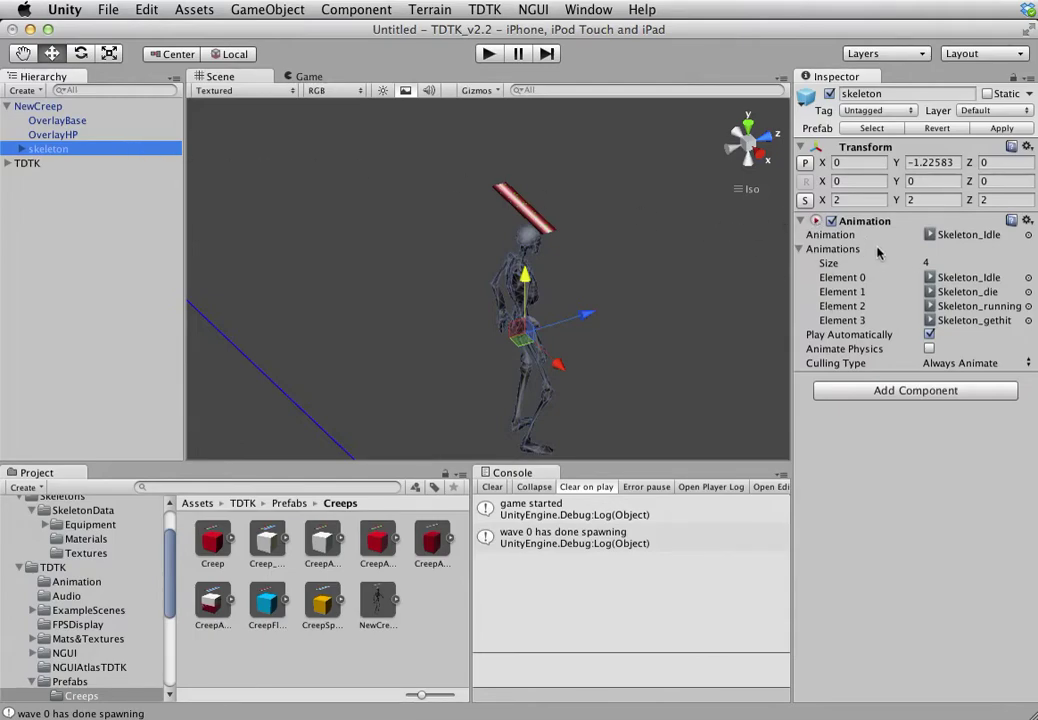
Step: Assign the skeleton child as NewCreep's Animation Body and set the Animation Move size to 1
click(36, 106)
drag(45, 149, 920, 536)
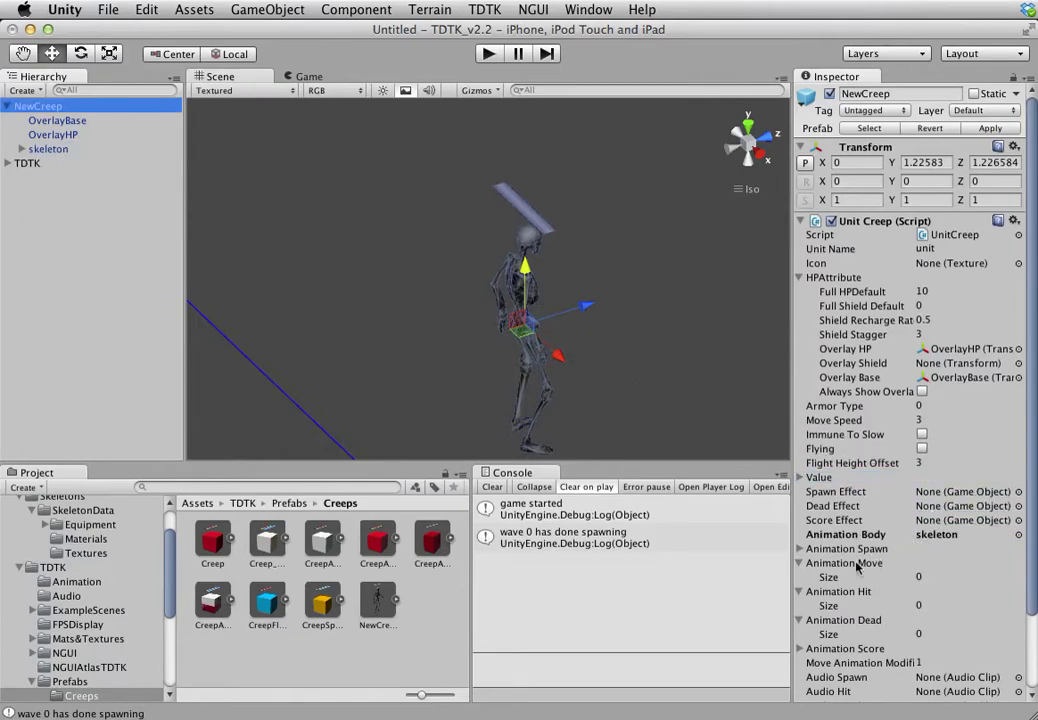
click(930, 577)
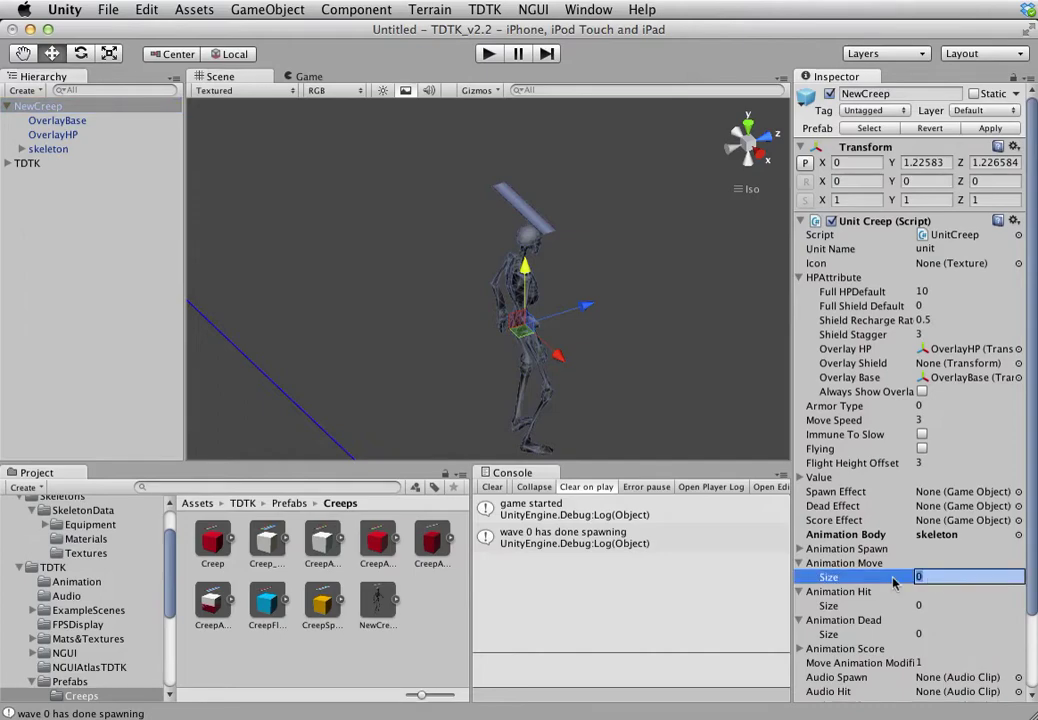
text(1)
key(Return)
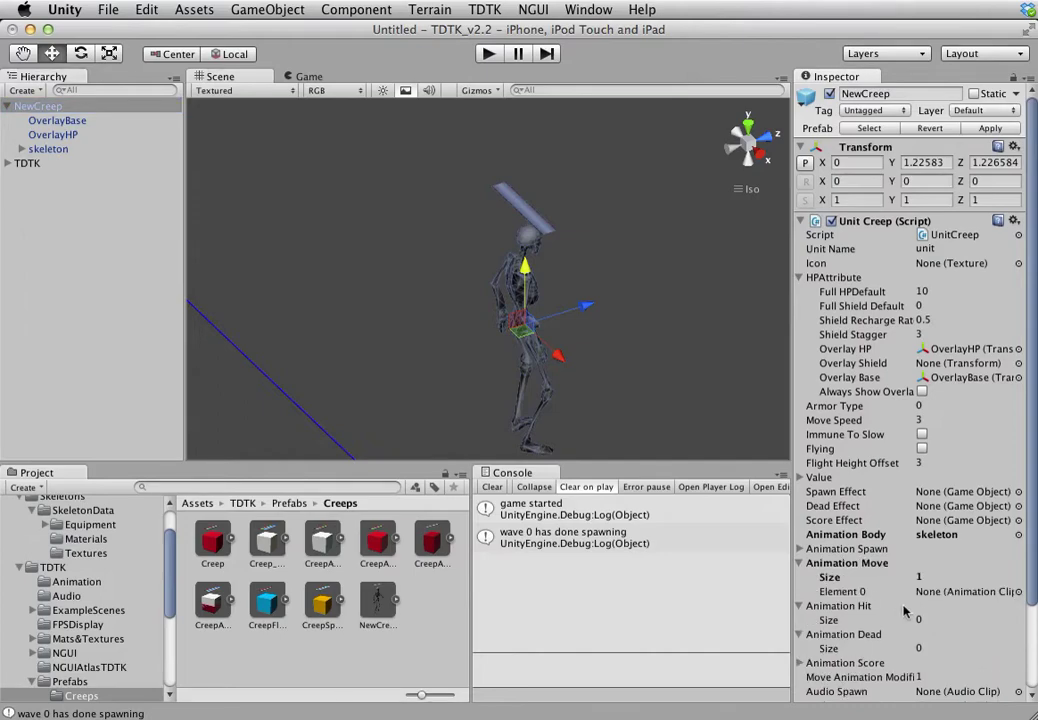
Step: Set the Animation Hit and Animation Dead sizes of NewCreep's Unit Creep script to 1 each
click(918, 619)
text(1)
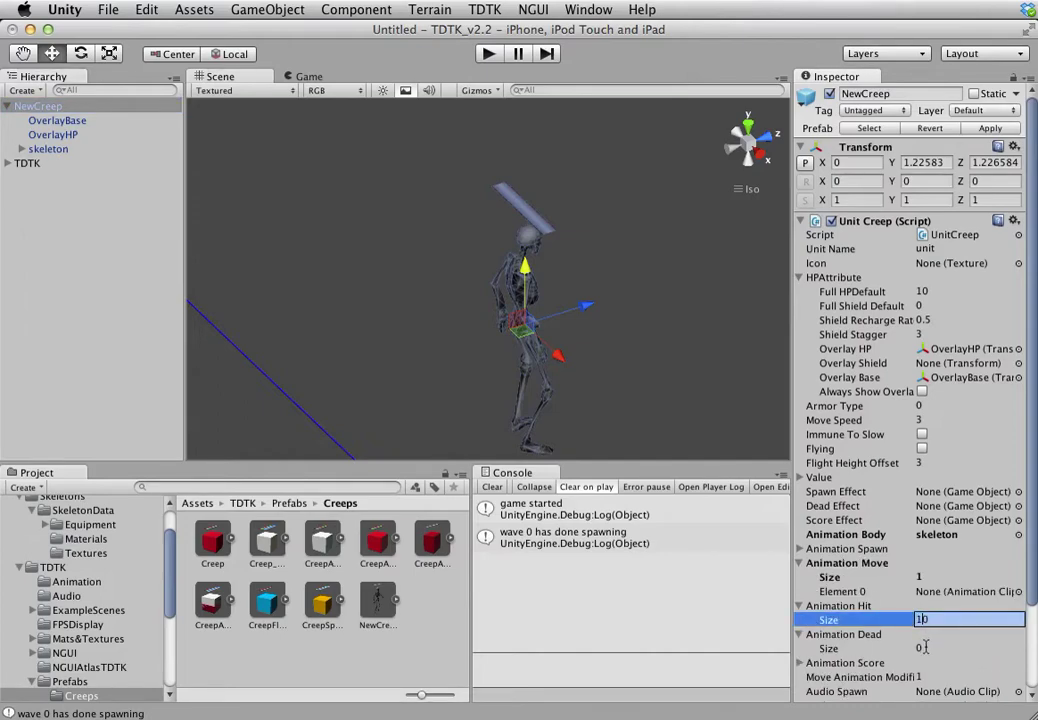
text(0)
key(Return)
scroll(930, 541, down, 3)
click(933, 518)
text(1)
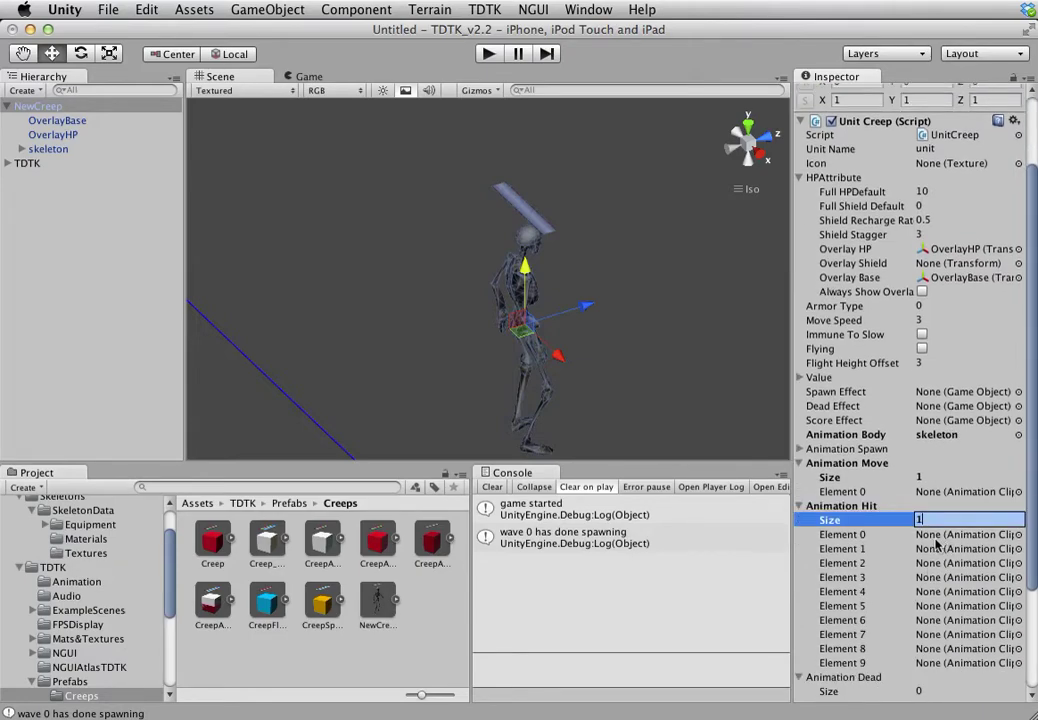
key(Return)
click(930, 563)
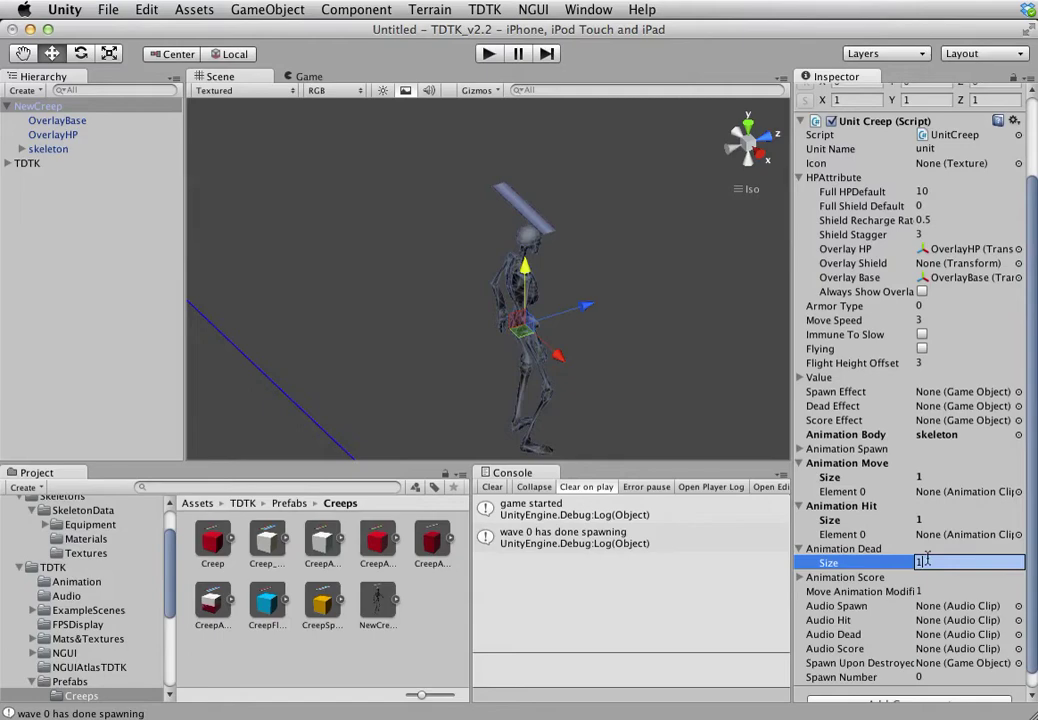
text(1)
key(Return)
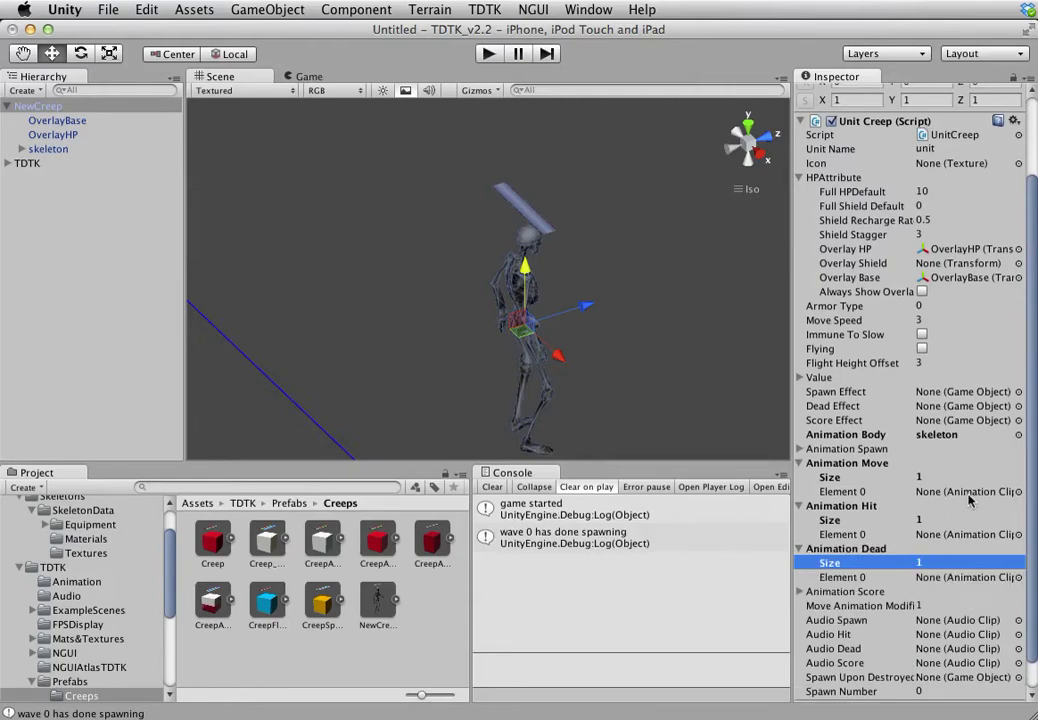
Step: Assign the Skeleton_running clip to Element 0 of Animation Move
click(1019, 492)
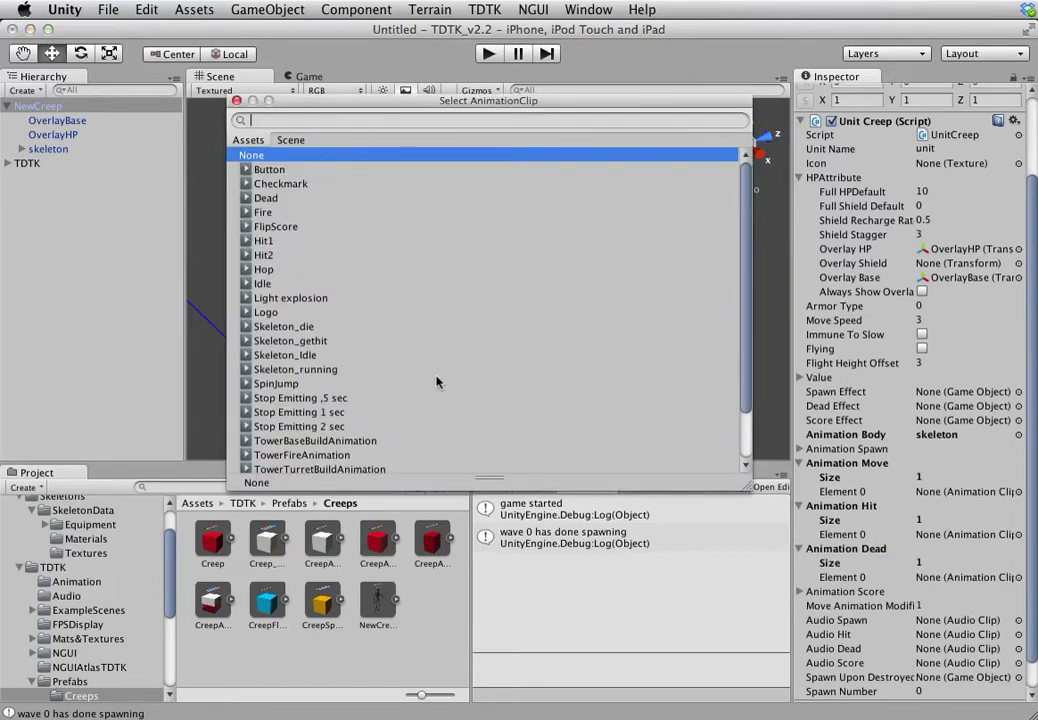
scroll(441, 381, down, 3)
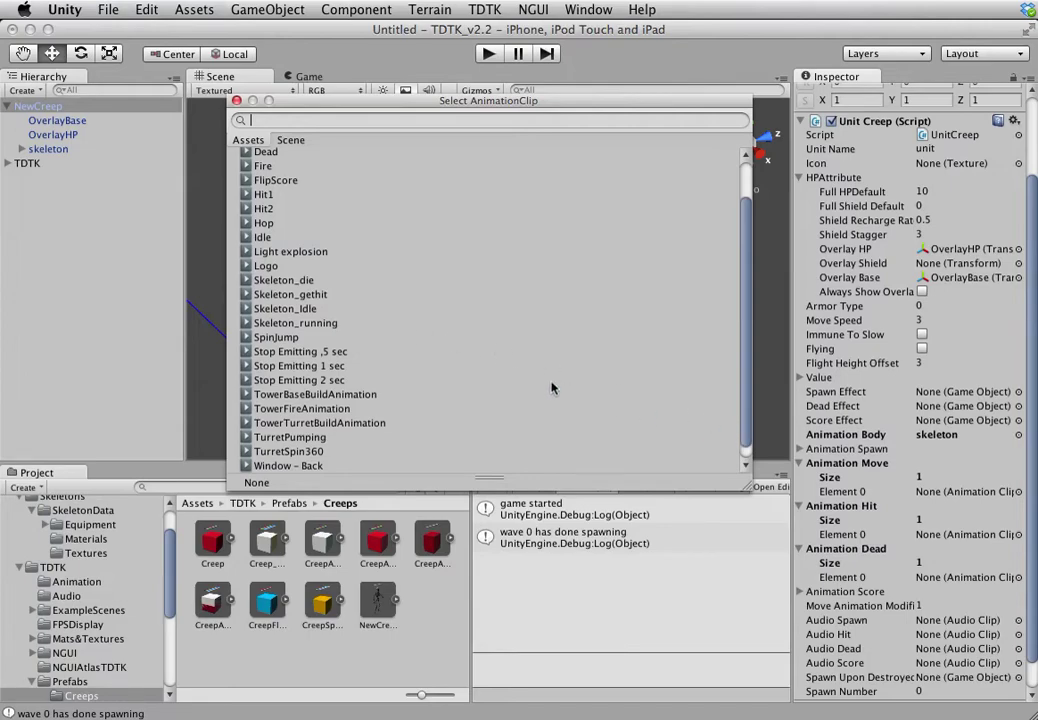
click(290, 323)
double_click(290, 323)
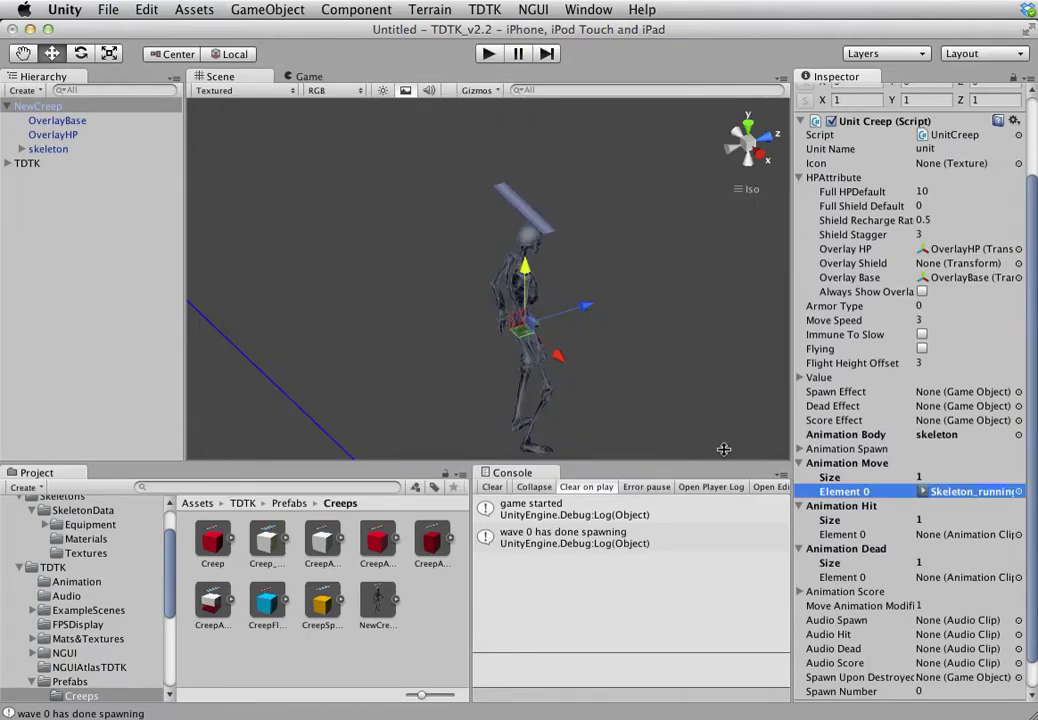
Step: Assign Skeleton_gethit to Element 0 of Animation Hit and Skeleton_die to Element 0 of Animation Dead
click(1018, 535)
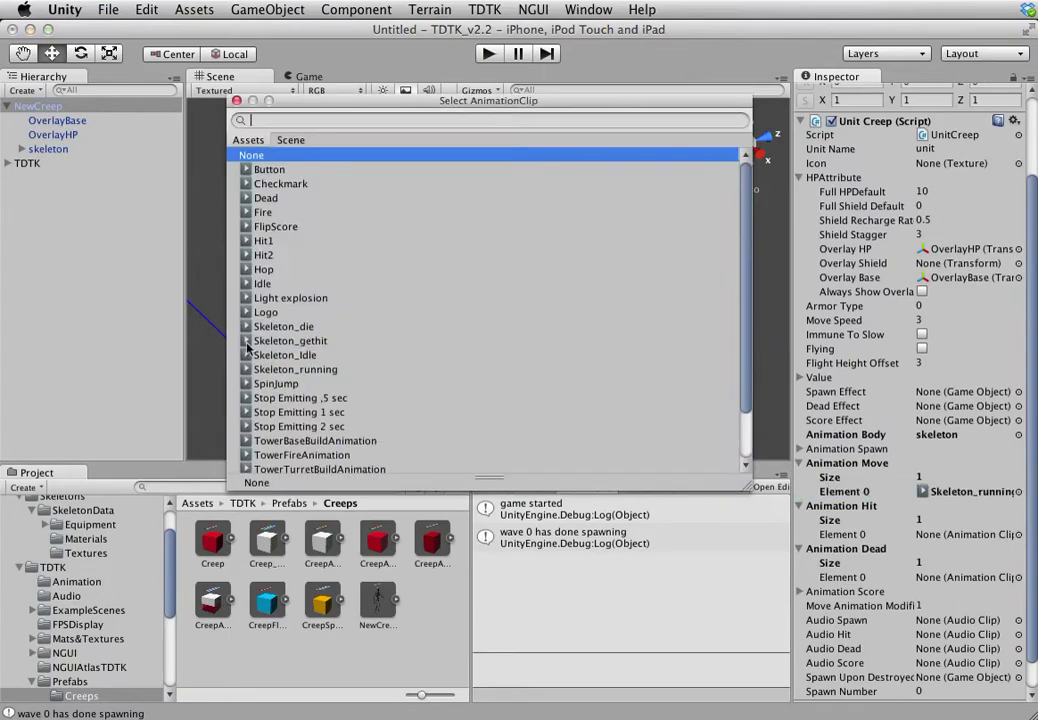
double_click(287, 341)
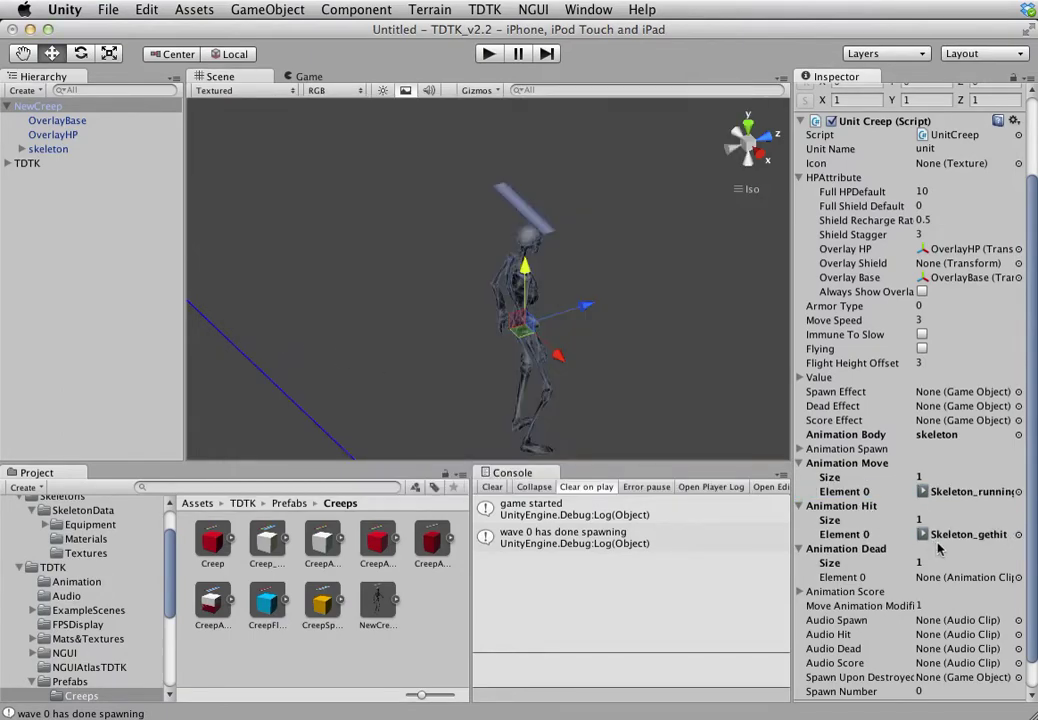
click(1017, 578)
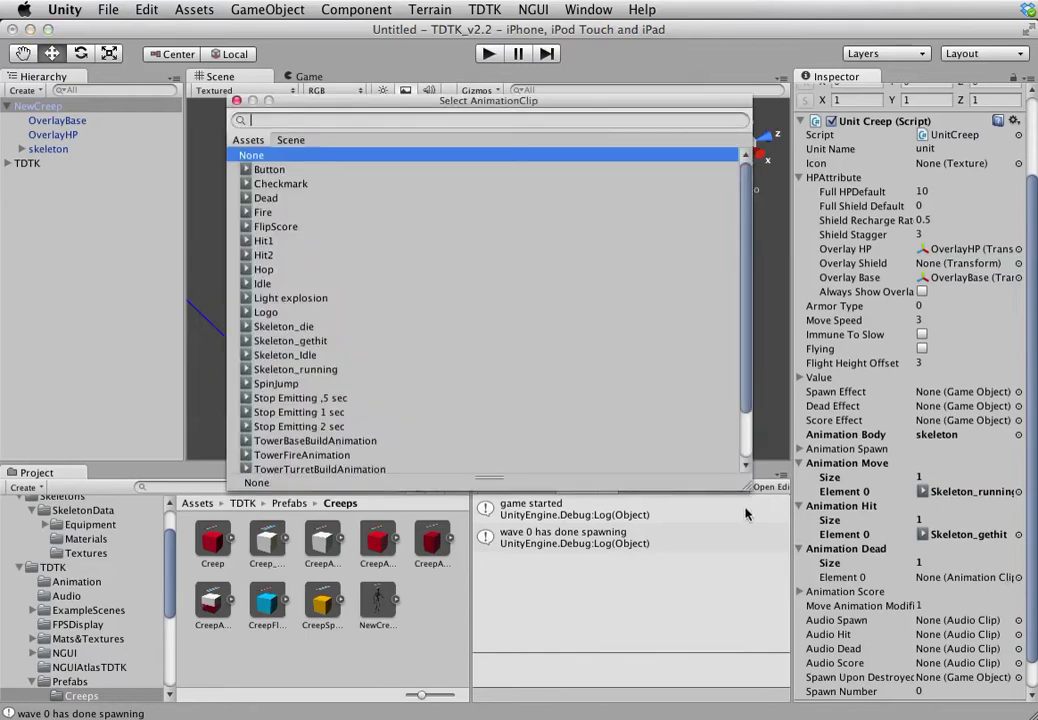
double_click(299, 328)
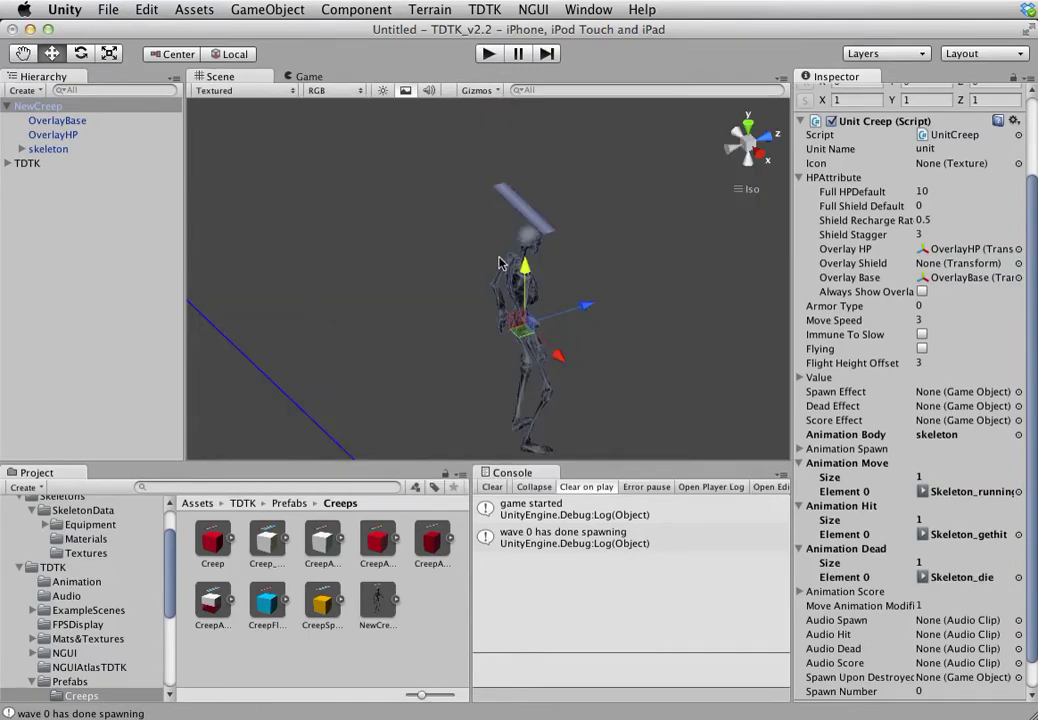
Step: Apply the animation settings to the NewCreep prefab and delete NewCreep from the scene
scroll(805, 112, up, 5)
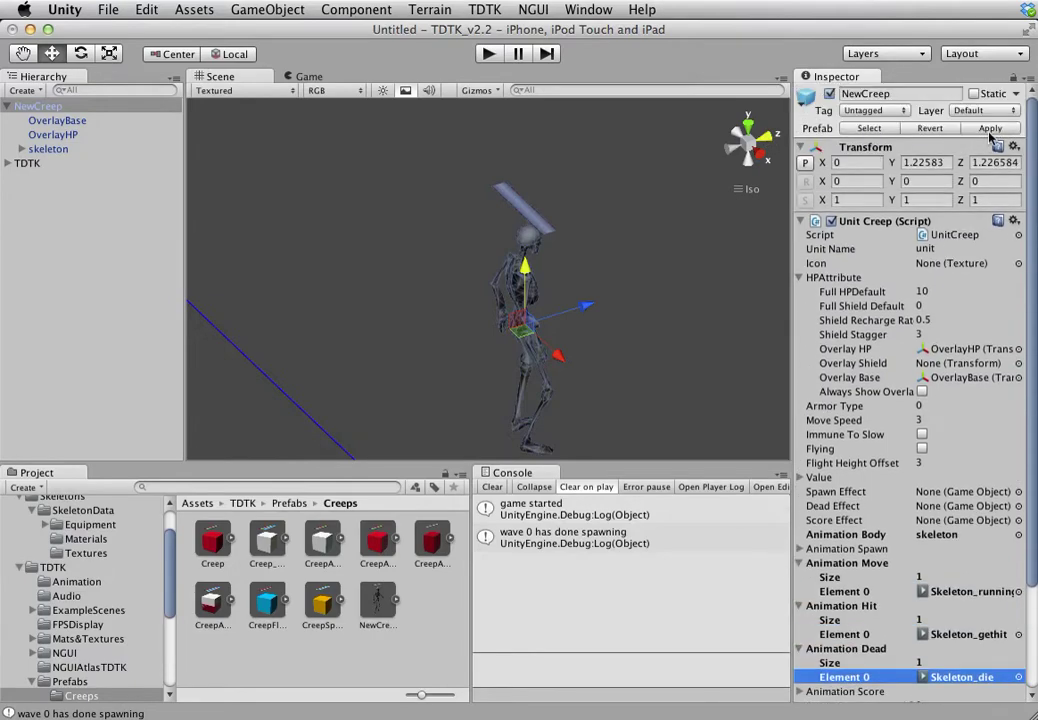
click(85, 119)
click(83, 108)
key(super+BackSpace)
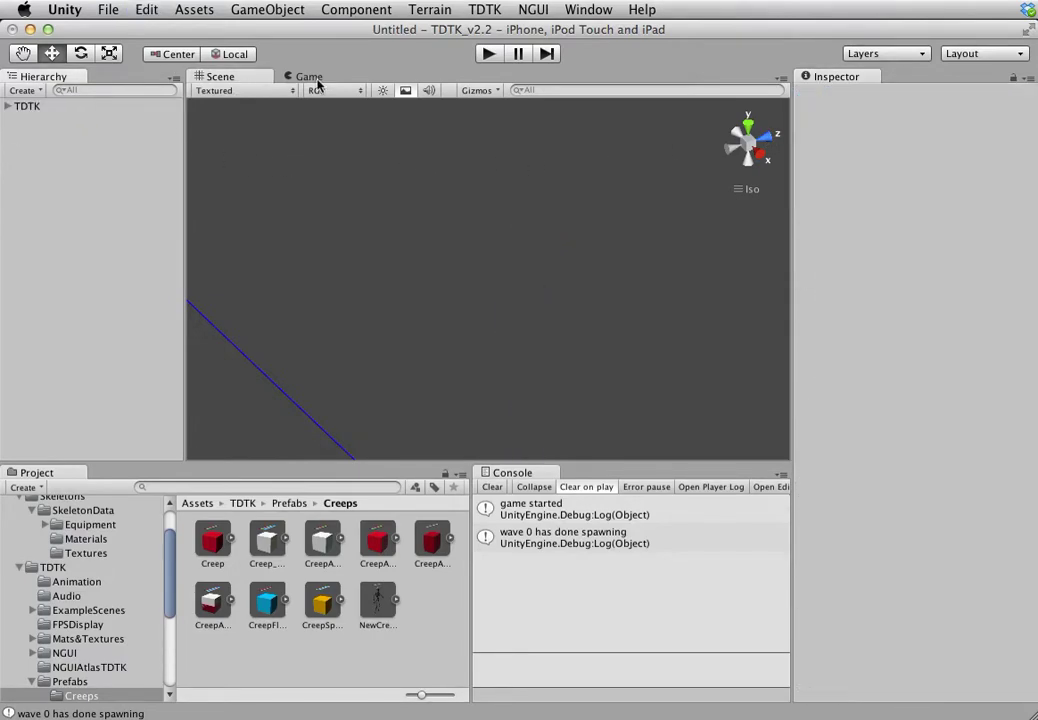
Step: Run the game and build two CanonTower towers on the platform, one toward each end of the path
click(487, 55)
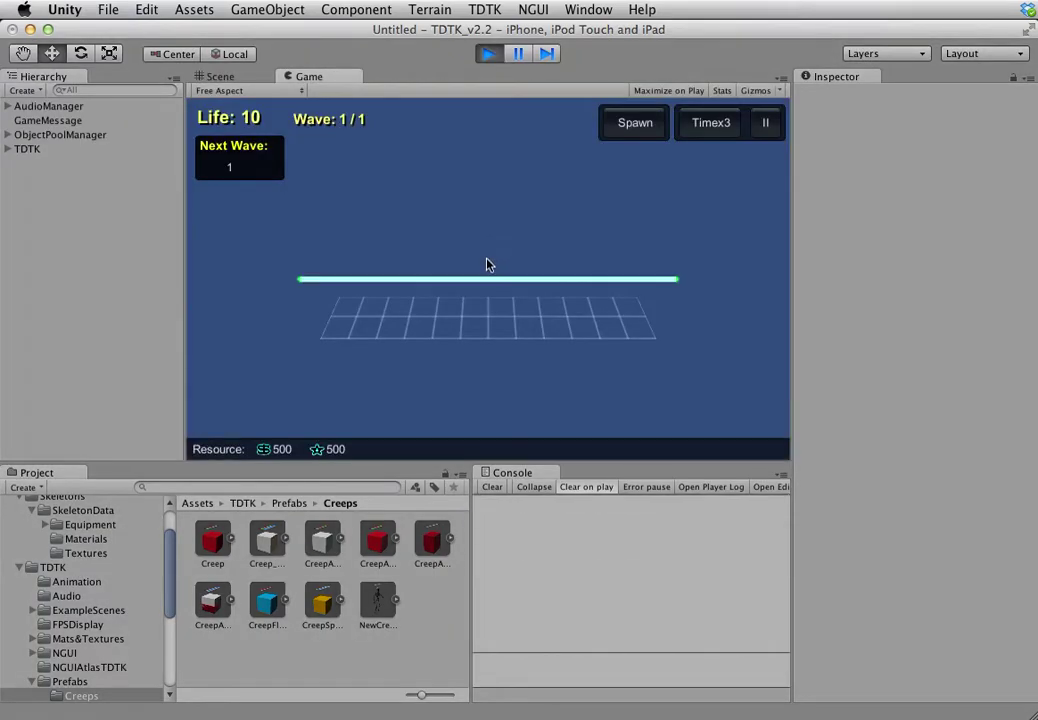
click(430, 318)
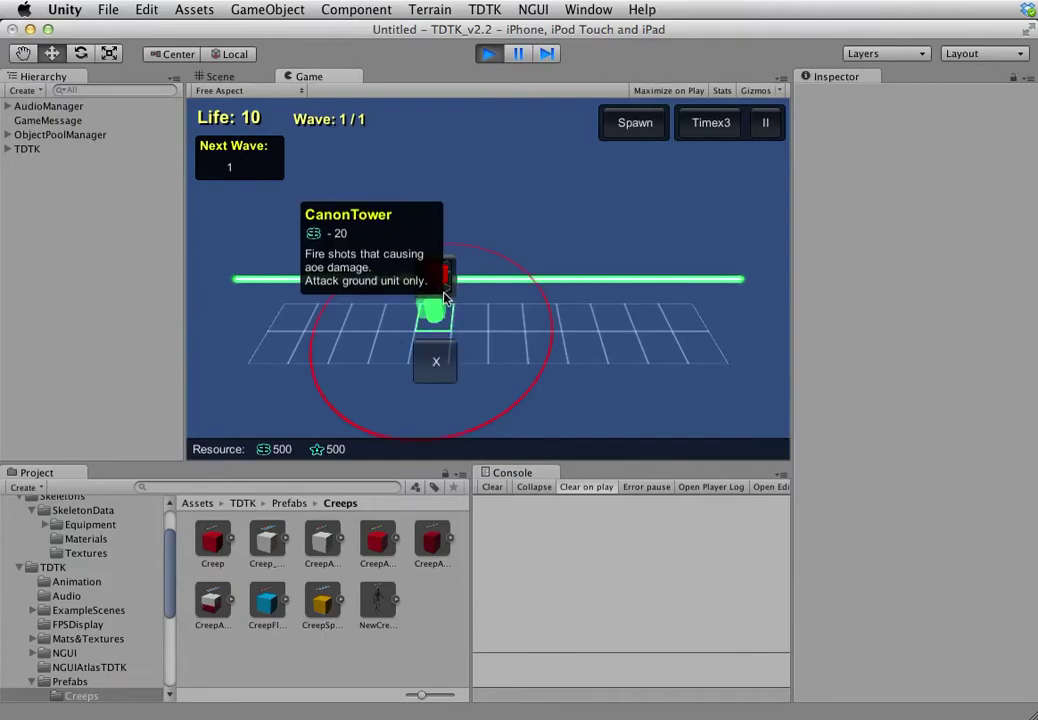
click(445, 275)
click(575, 322)
click(579, 299)
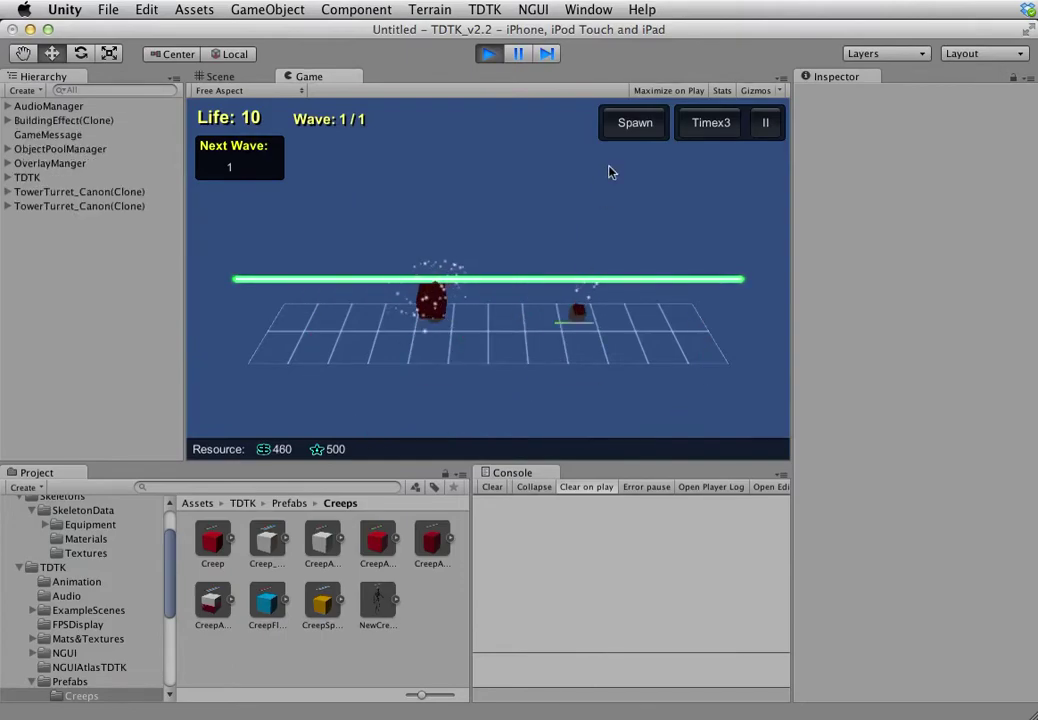
Step: Spawn the wave, follow the skeleton creep past the towers from several angles, and end the test run
click(622, 127)
right_drag(620, 131, 568, 190)
scroll(535, 206, up, 4)
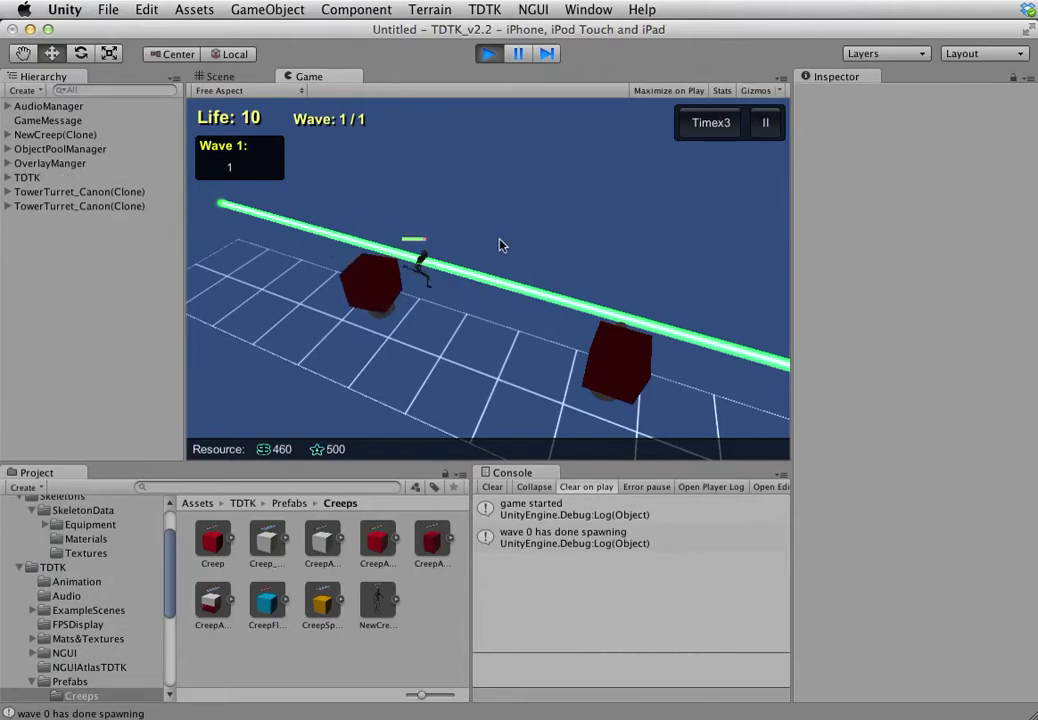
right_drag(503, 246, 598, 237)
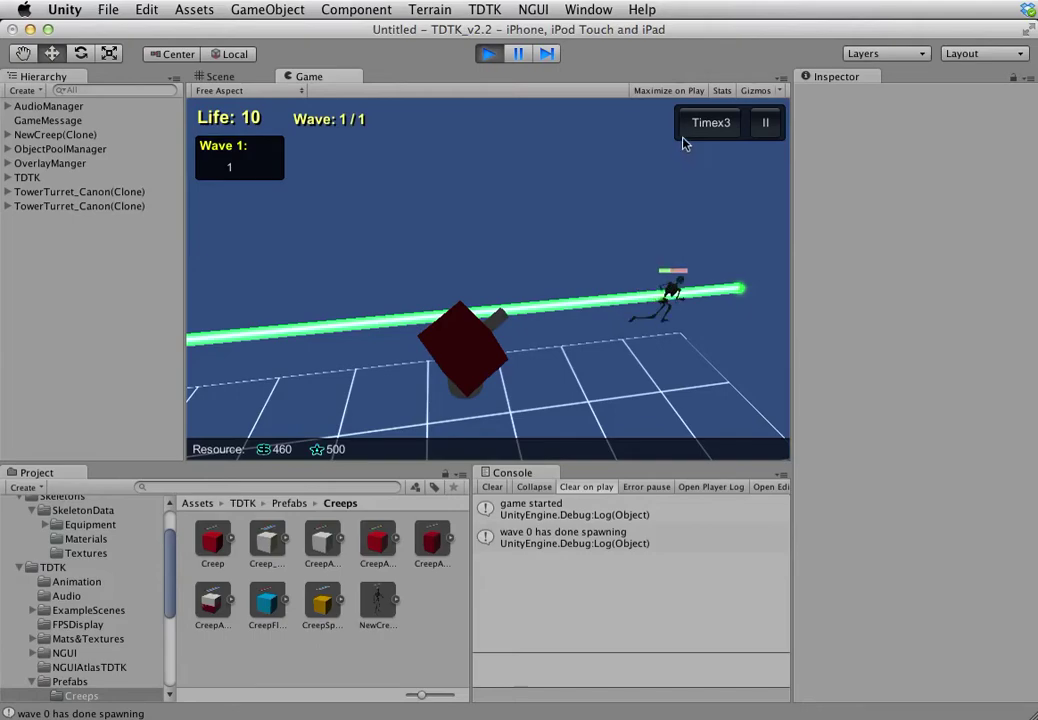
click(488, 53)
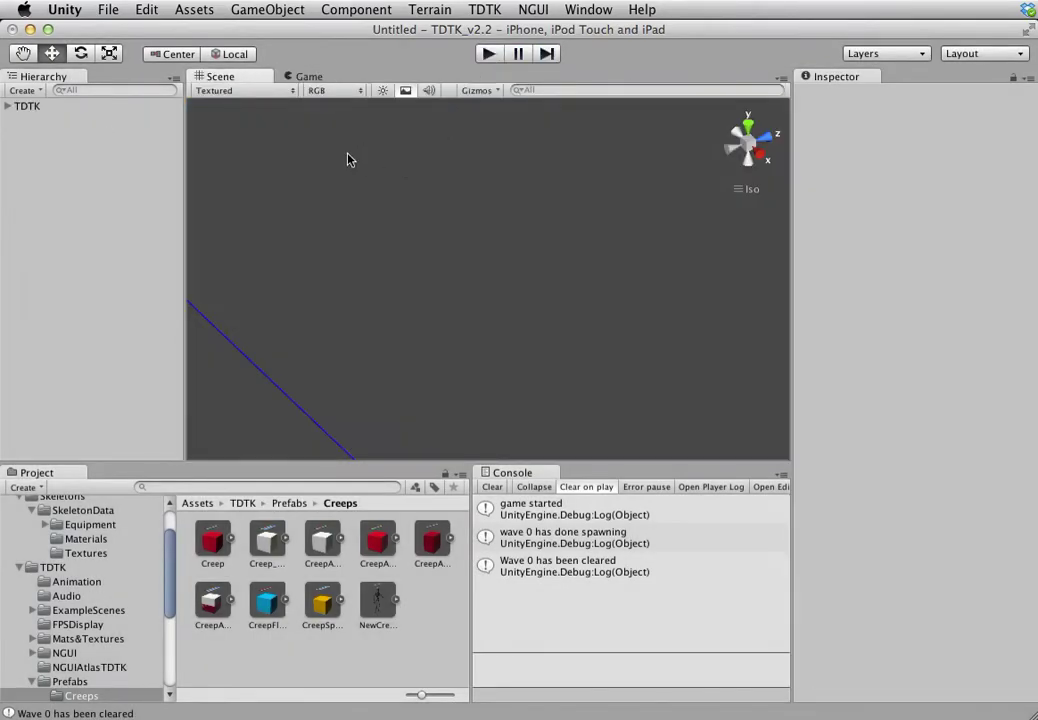
Step: Run the game without towers, spawn the wave to check the skeleton's running motion up close, and stop the game
click(494, 54)
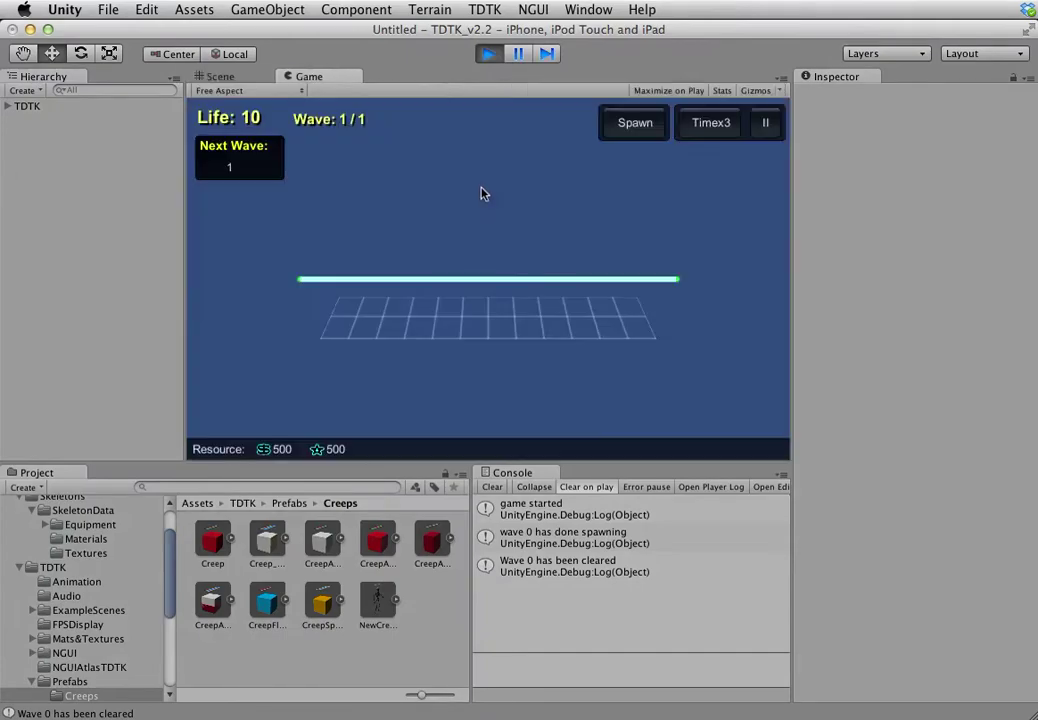
click(617, 128)
scroll(460, 231, up, 5)
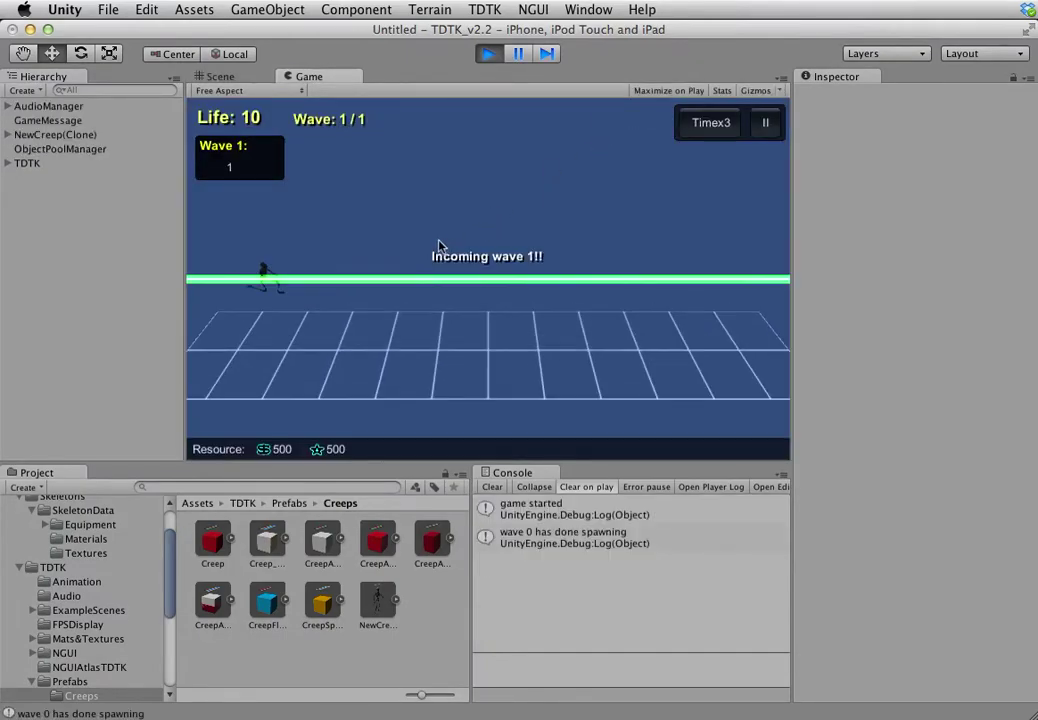
right_drag(429, 243, 443, 219)
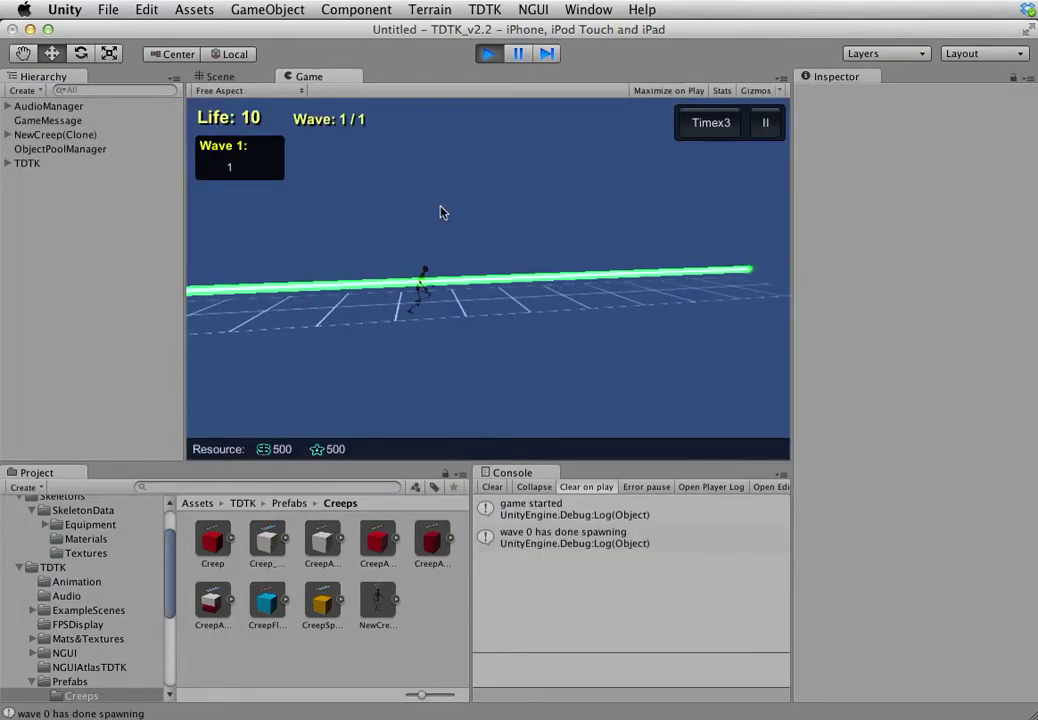
click(488, 54)
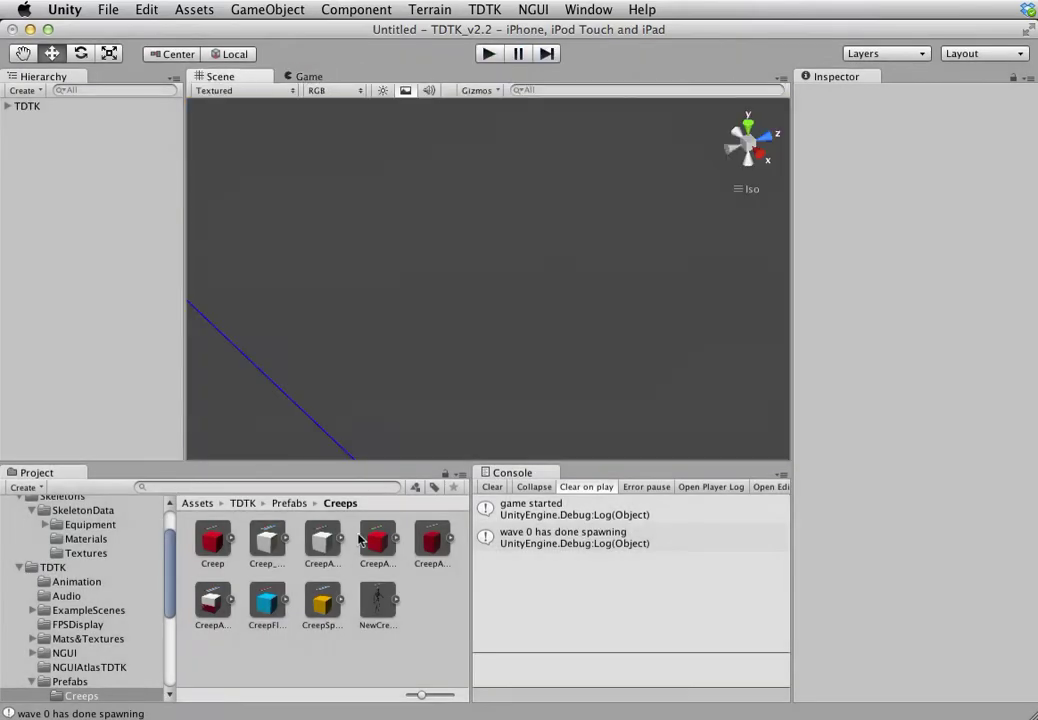
Step: Place the NewCreep prefab in the scene and set its skeleton child's Y position to 0
drag(375, 600, 16, 132)
click(8, 106)
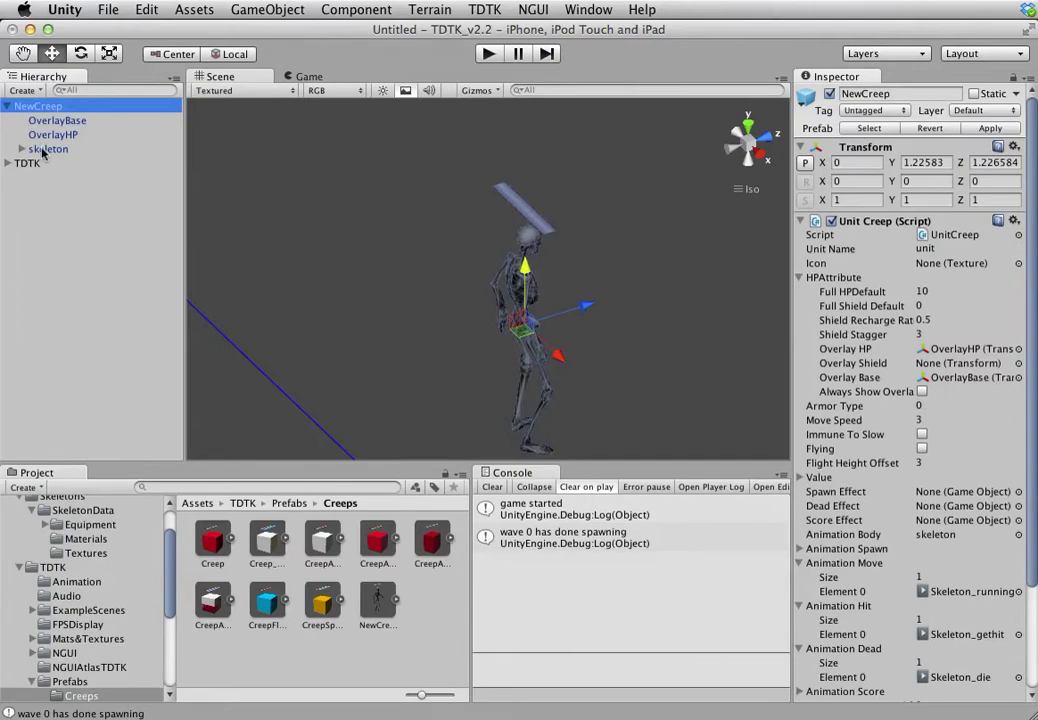
click(44, 150)
click(928, 164)
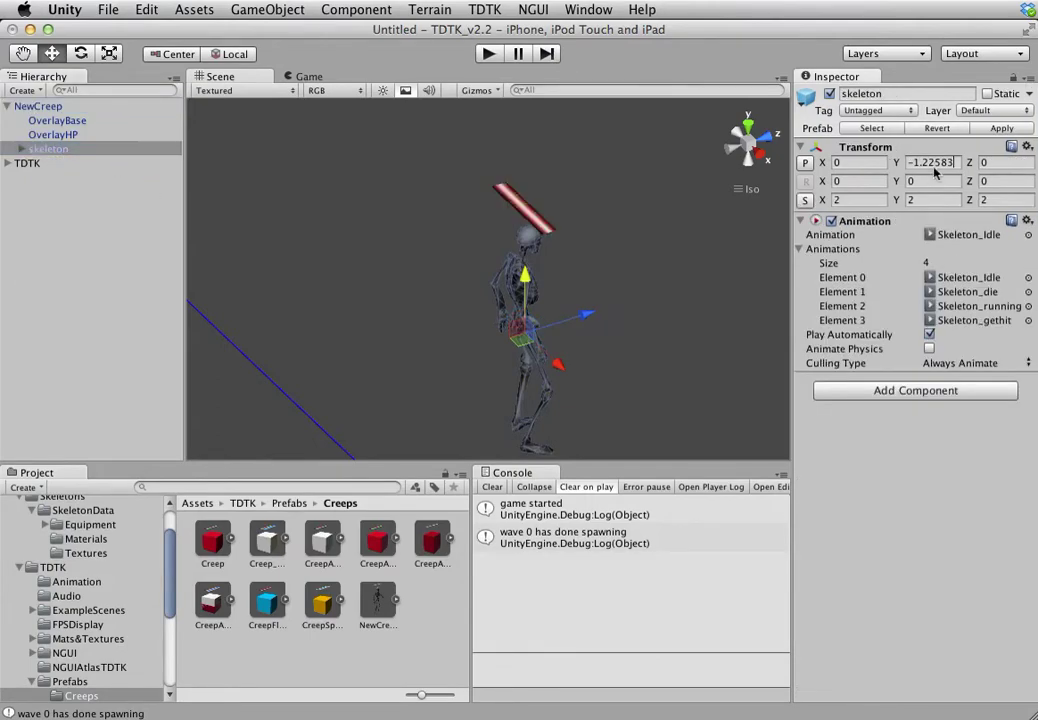
text(0)
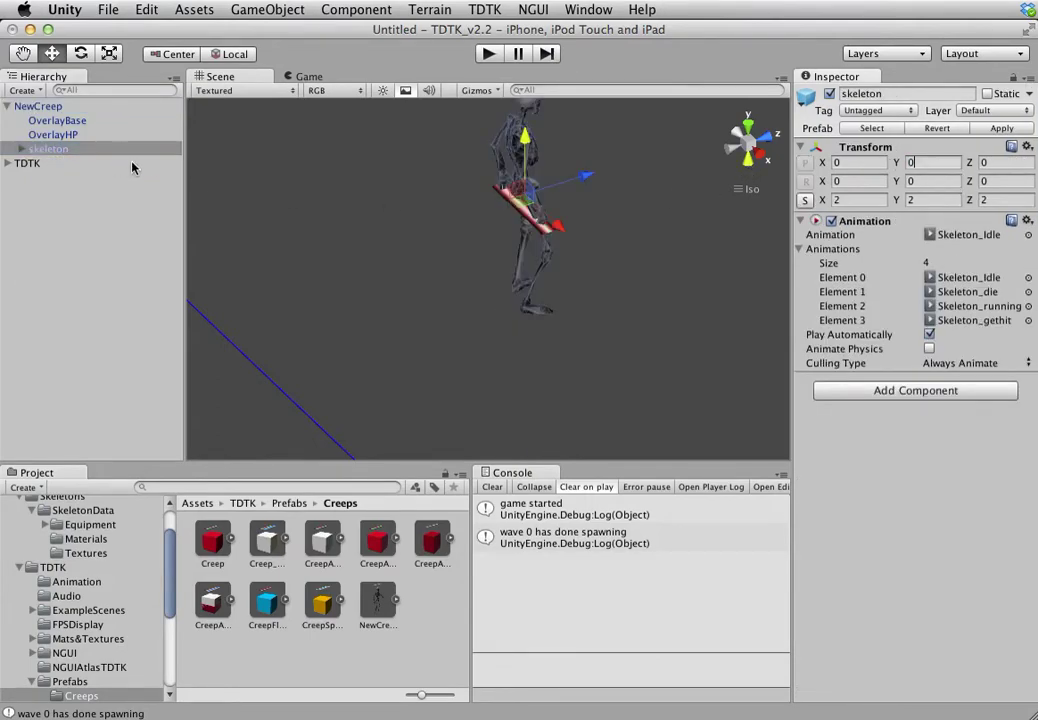
Step: Raise OverlayBase and OverlayHP together to just above the skeleton's head, at a Y position of about 1.94
click(68, 133)
shift+click(57, 121)
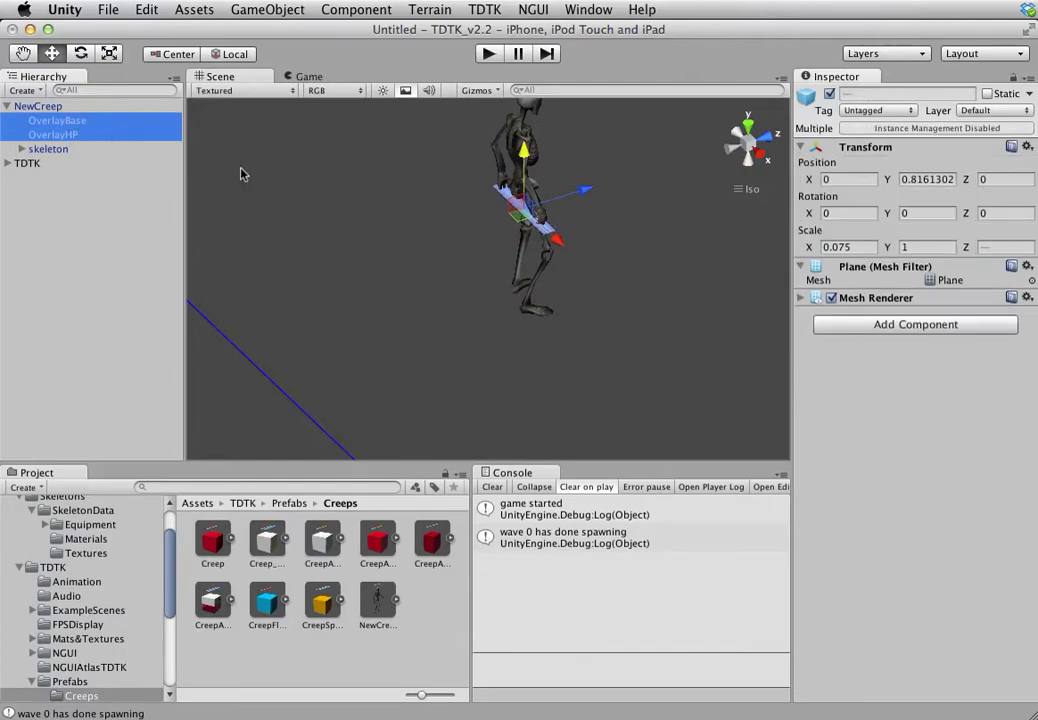
drag(533, 213, 532, 90)
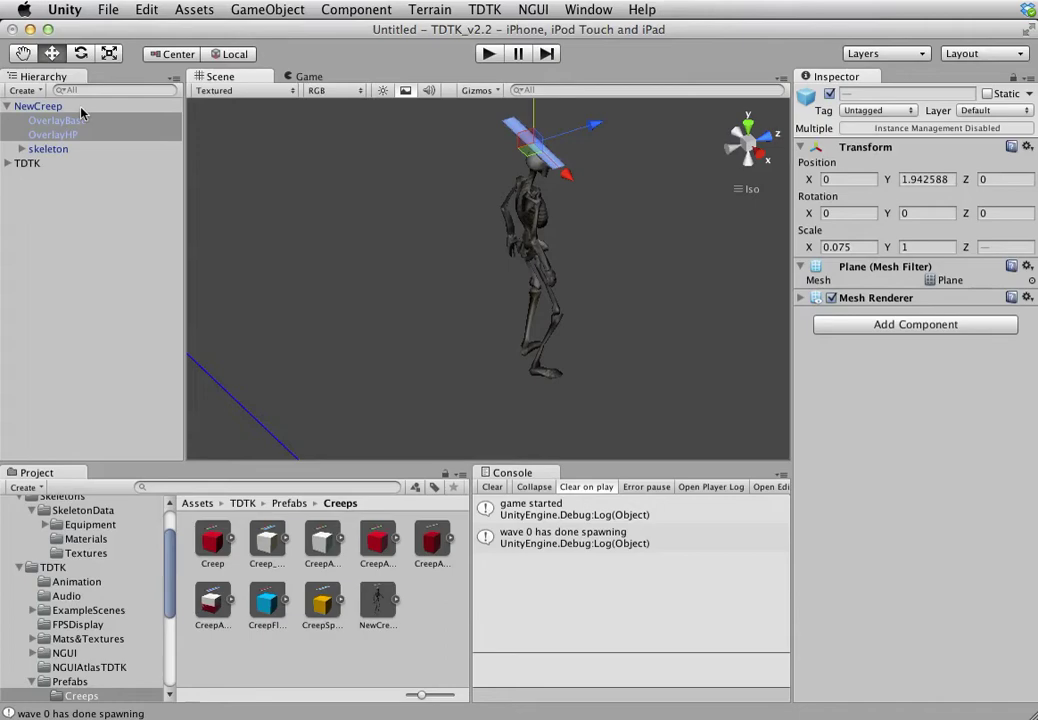
Step: Set the Move Animation Modifier of NewCreep's Unit Creep script to 0.4
click(45, 105)
scroll(925, 498, down, 5)
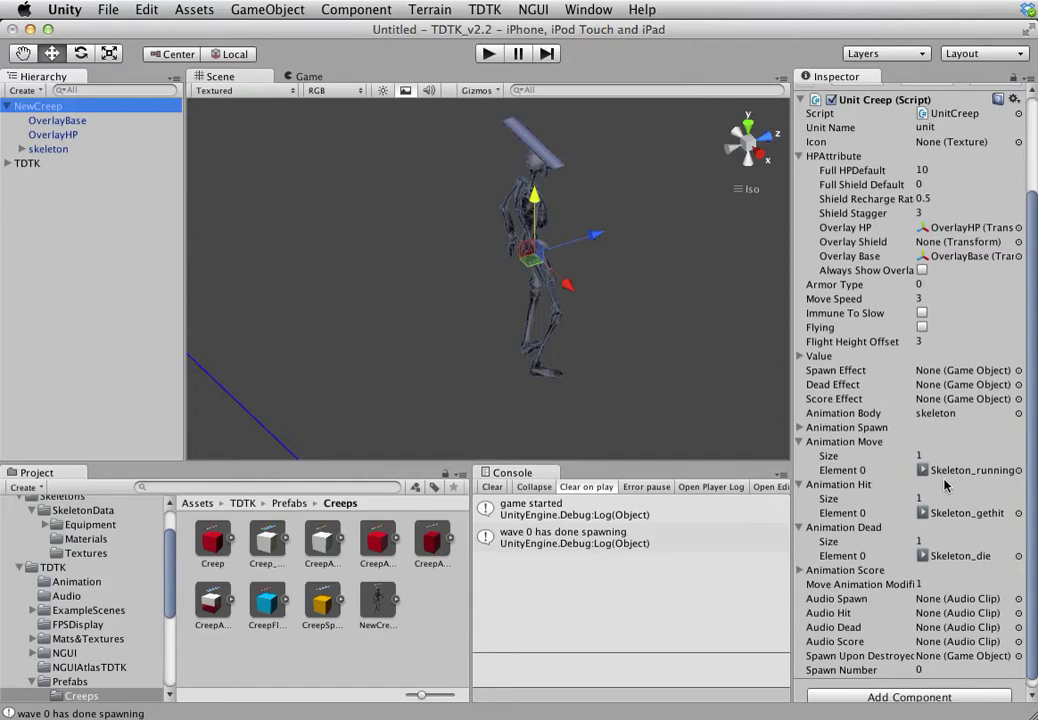
click(928, 584)
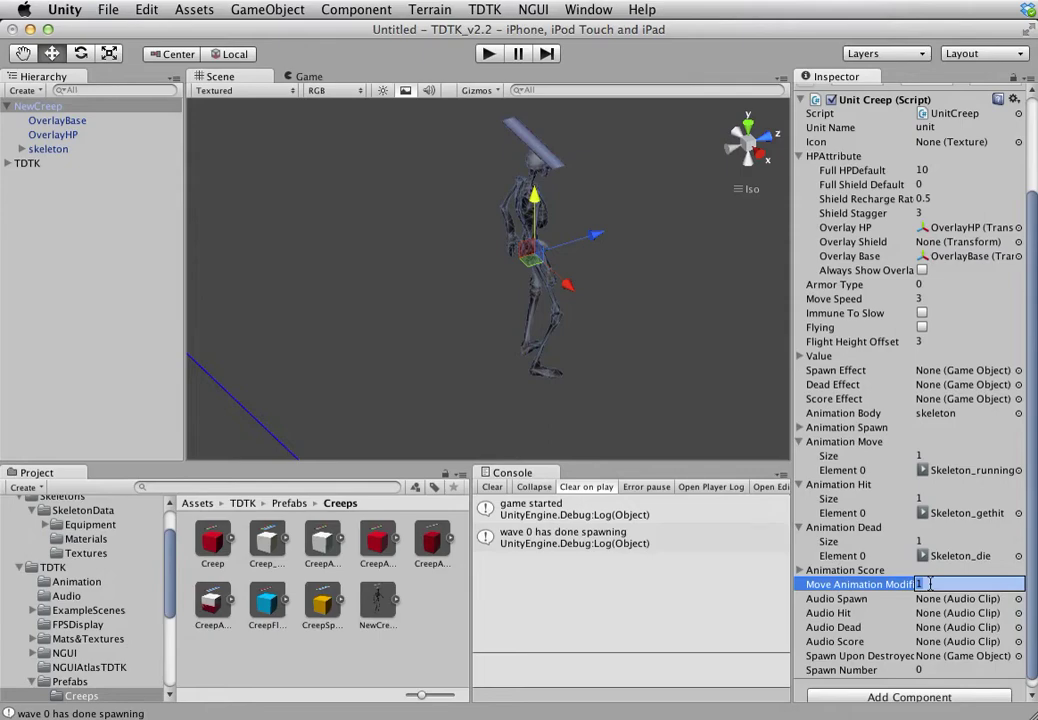
text(.4)
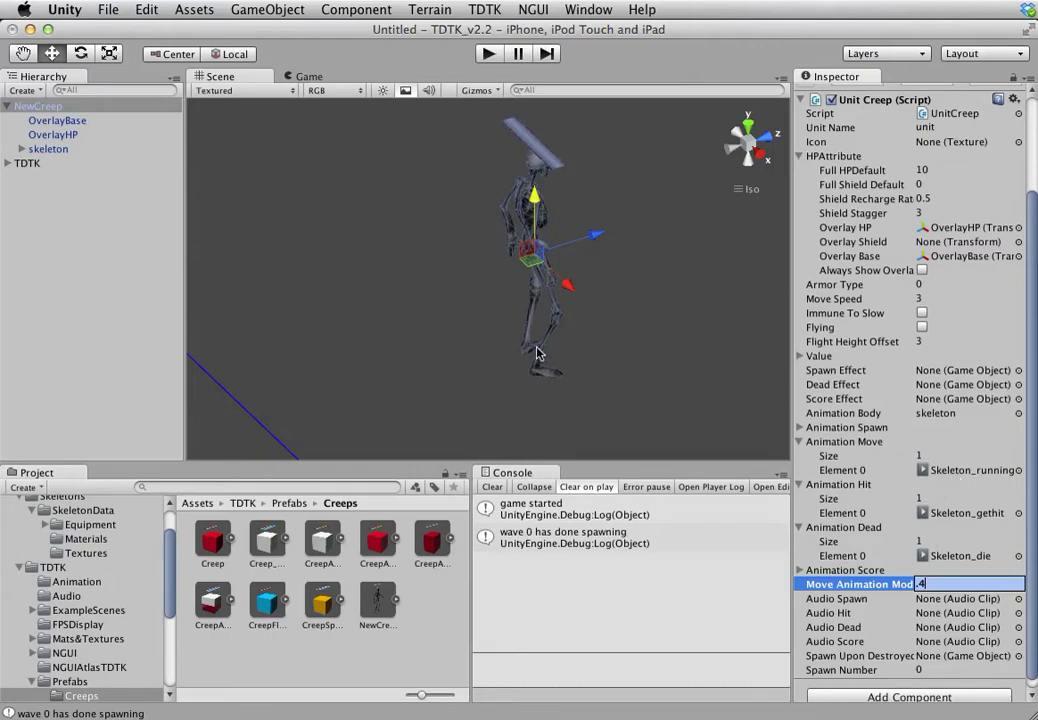
Step: Apply the position and animation speed changes to the NewCreep prefab and delete NewCreep from the scene
click(43, 119)
click(44, 108)
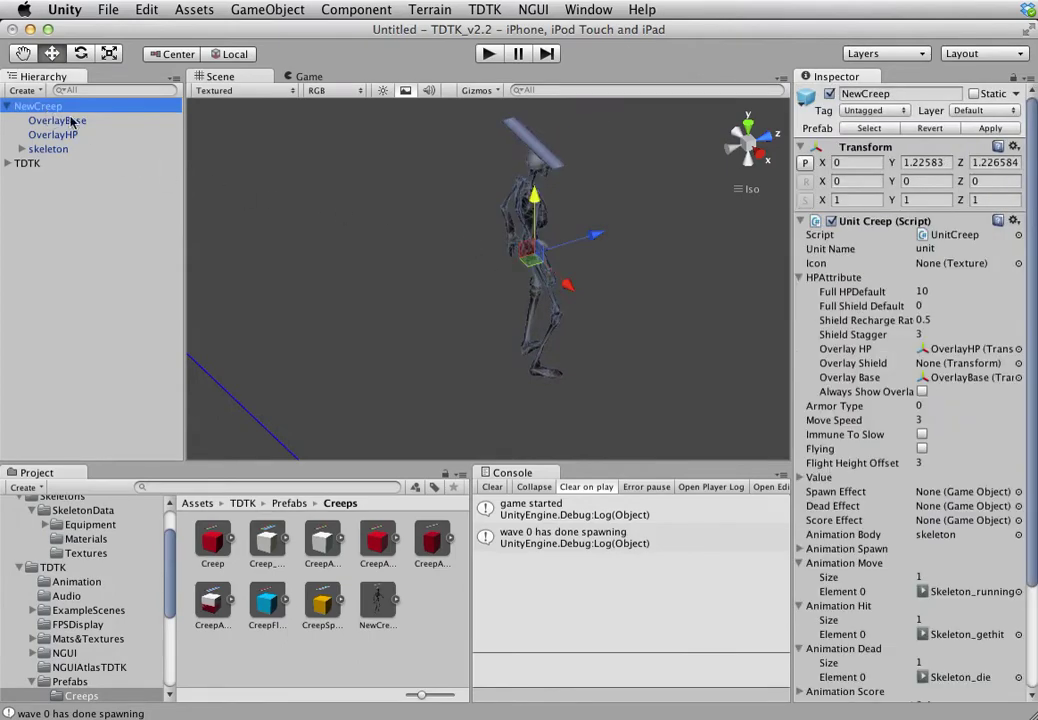
click(966, 129)
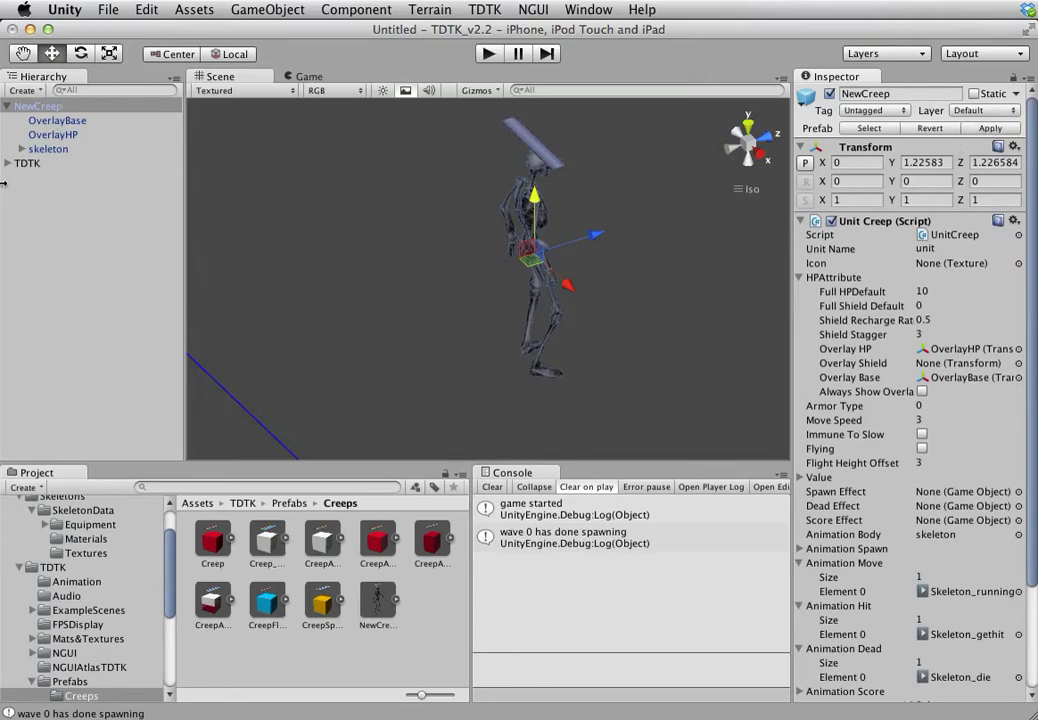
click(70, 106)
key(super+BackSpace)
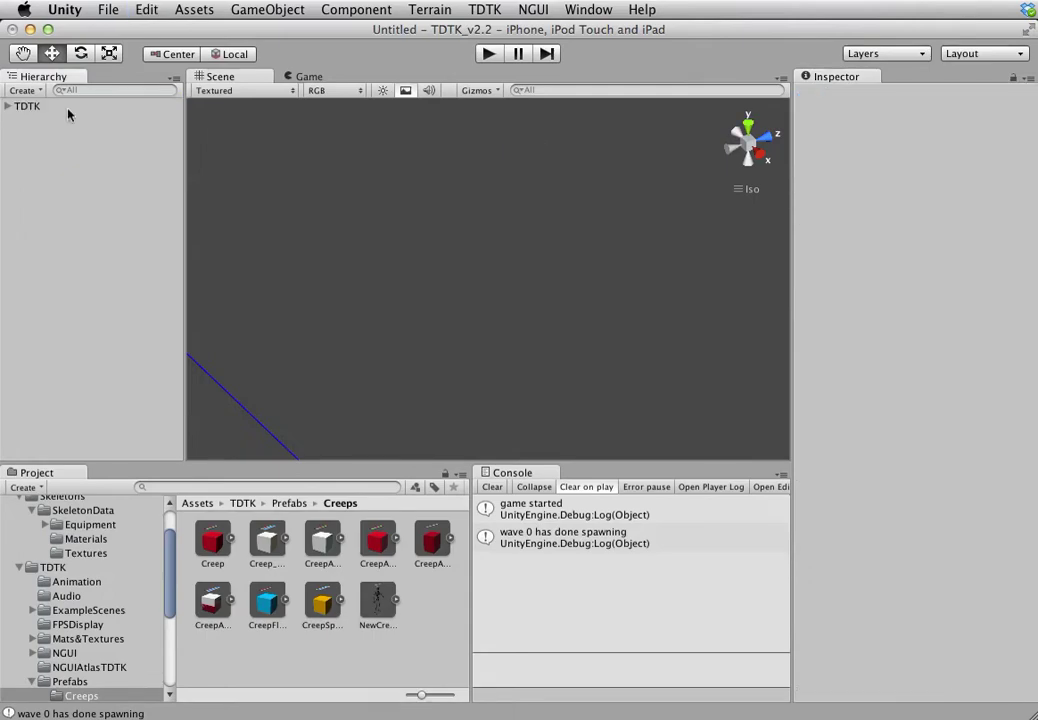
Step: Test the adjusted creep in a game run with four CanonTower towers along the path by spawning the wave, and stop the game
click(478, 56)
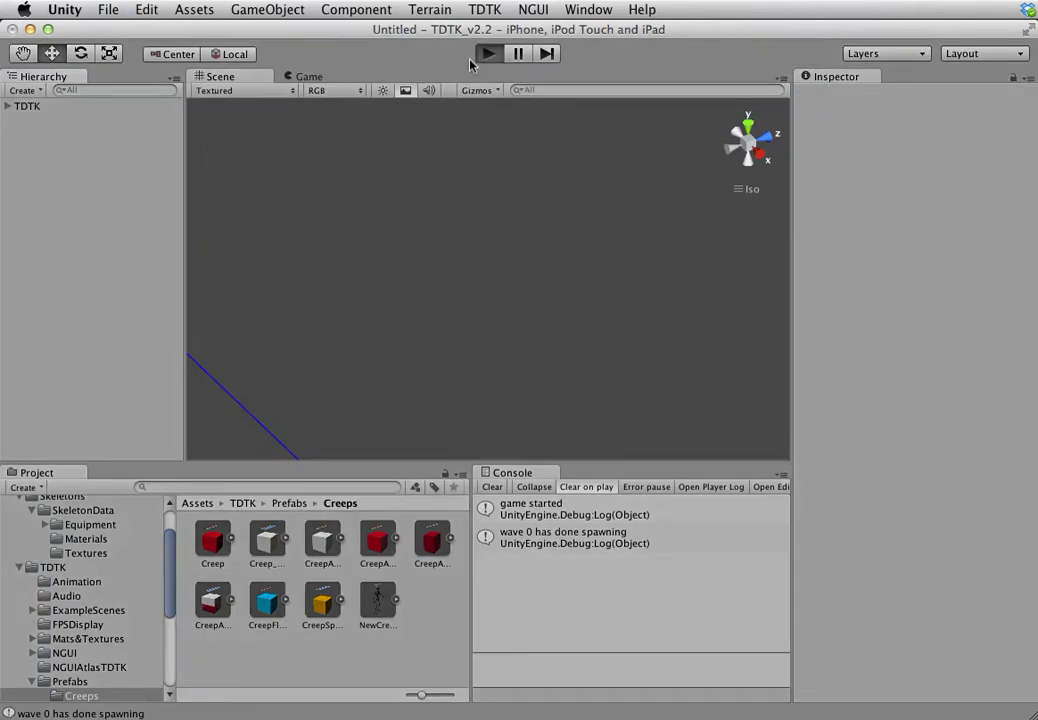
click(398, 308)
click(401, 281)
click(487, 303)
click(488, 279)
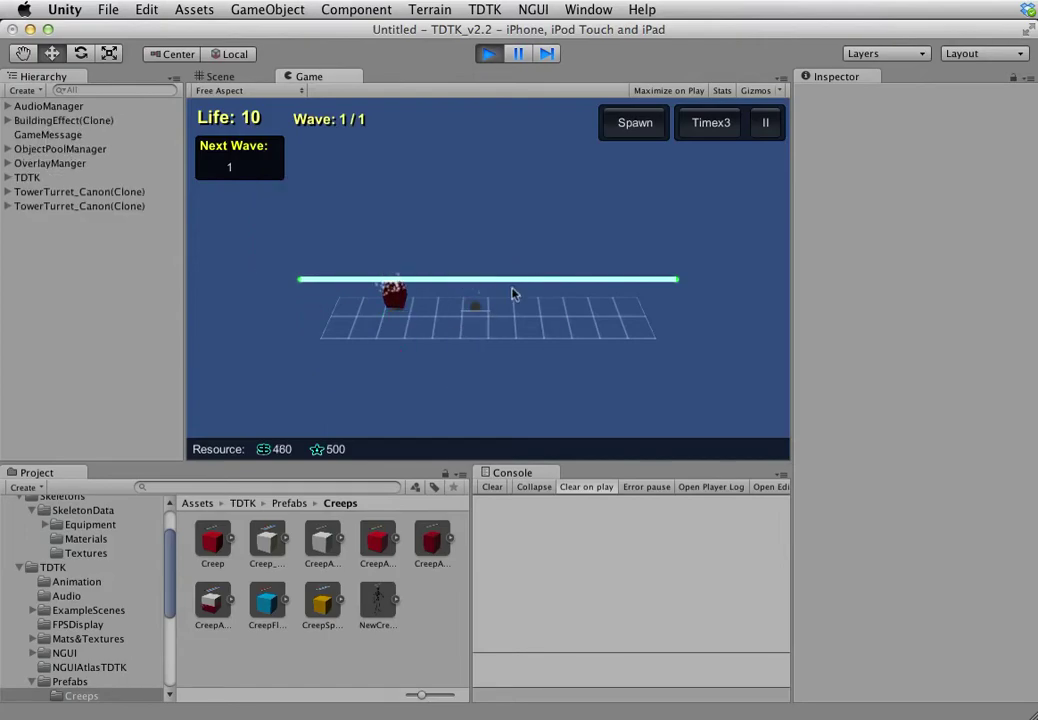
click(551, 308)
click(555, 265)
click(596, 304)
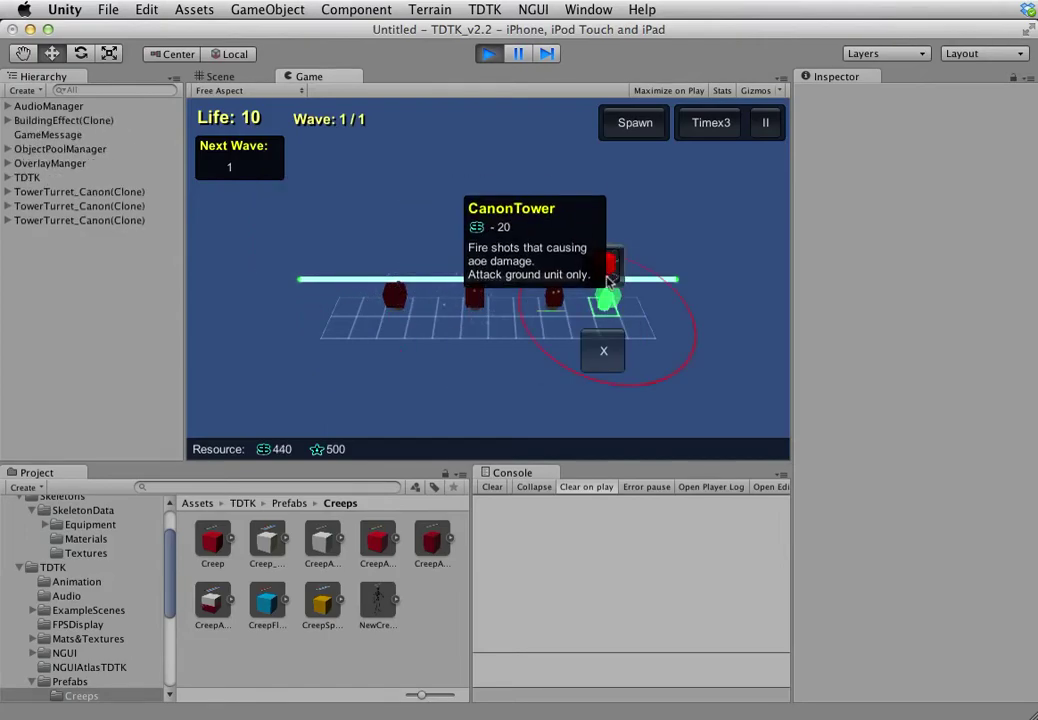
click(605, 290)
click(645, 128)
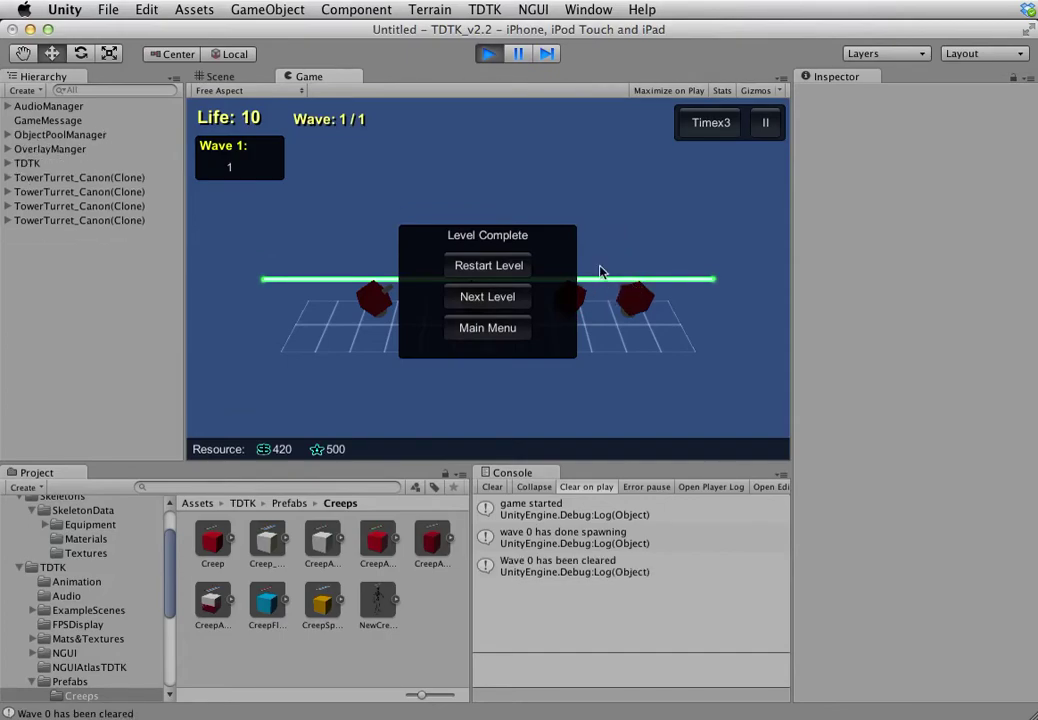
click(488, 53)
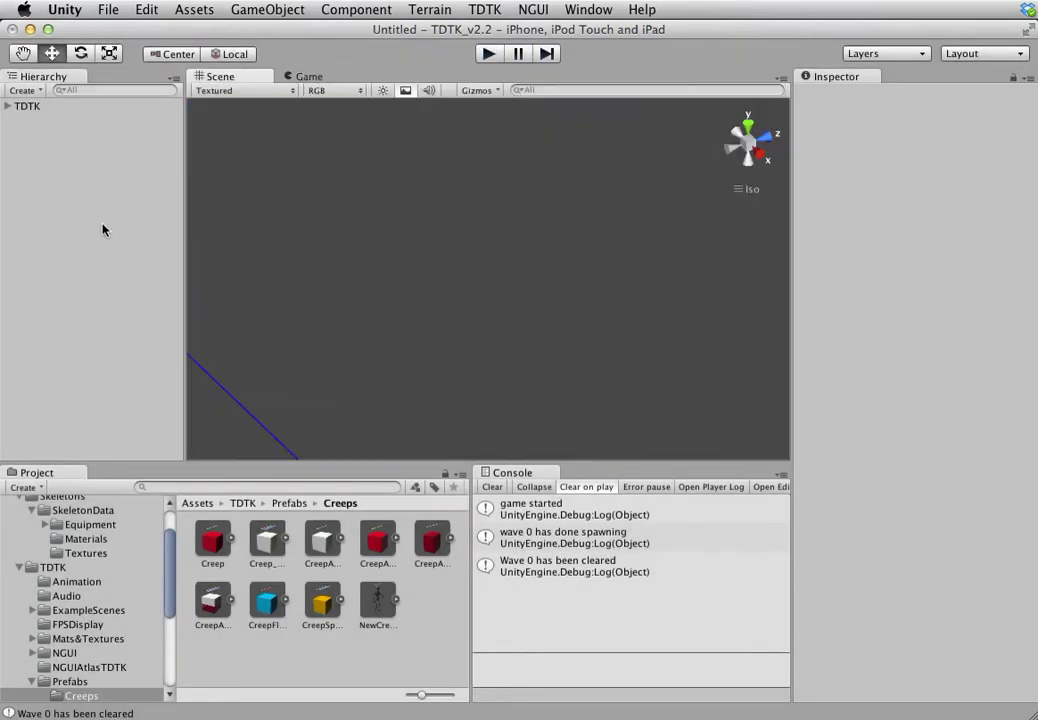
Step: Place NewCreep in the scene and review the settings of its skeleton child and its root object
click(7, 106)
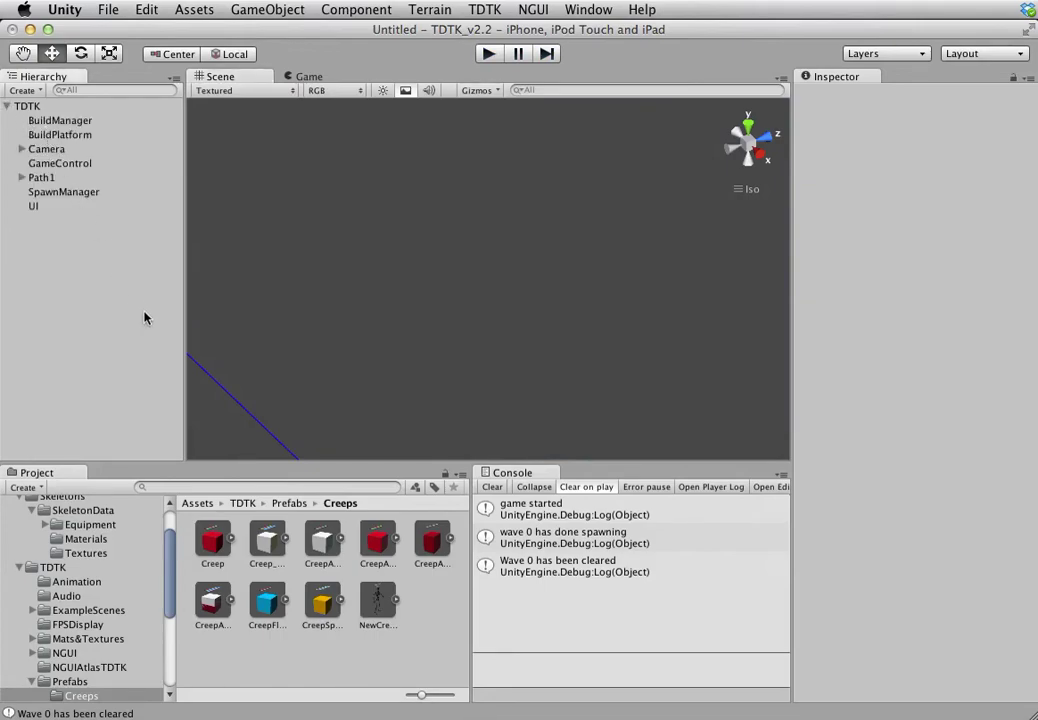
drag(378, 600, 103, 369)
scroll(438, 269, down, 2)
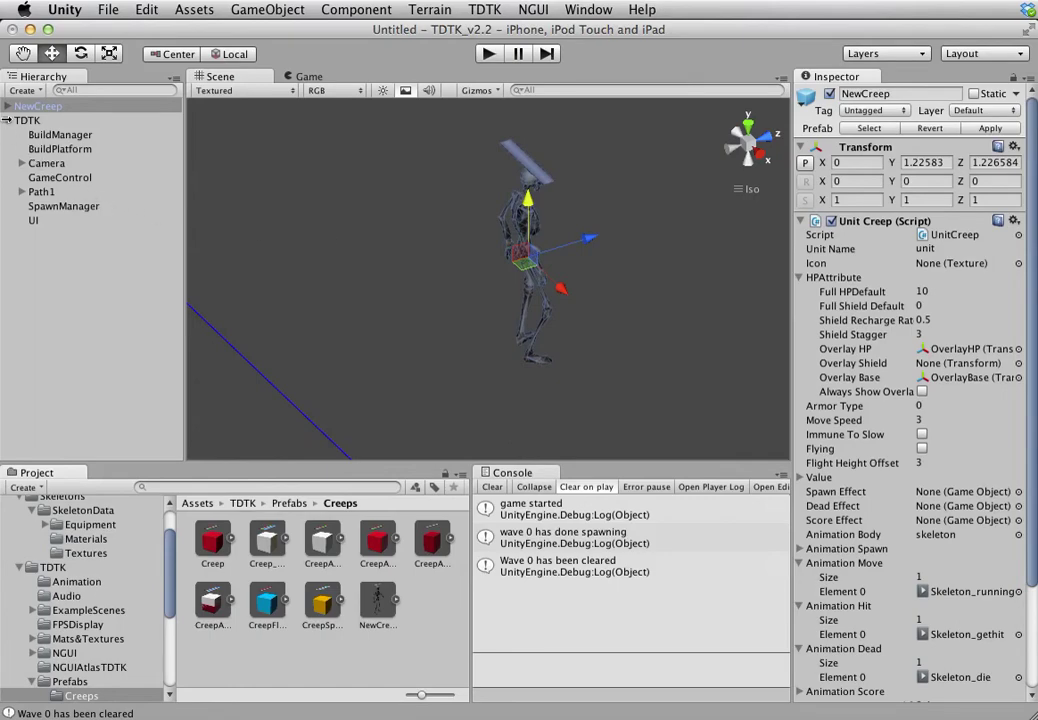
click(7, 106)
click(50, 120)
click(48, 147)
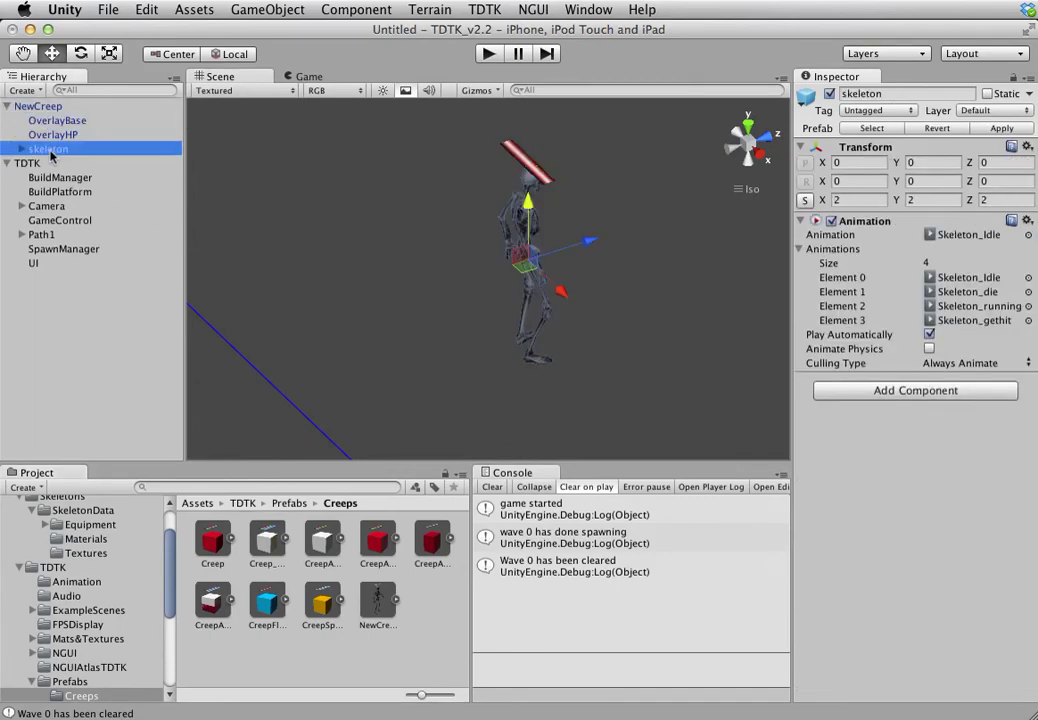
click(40, 106)
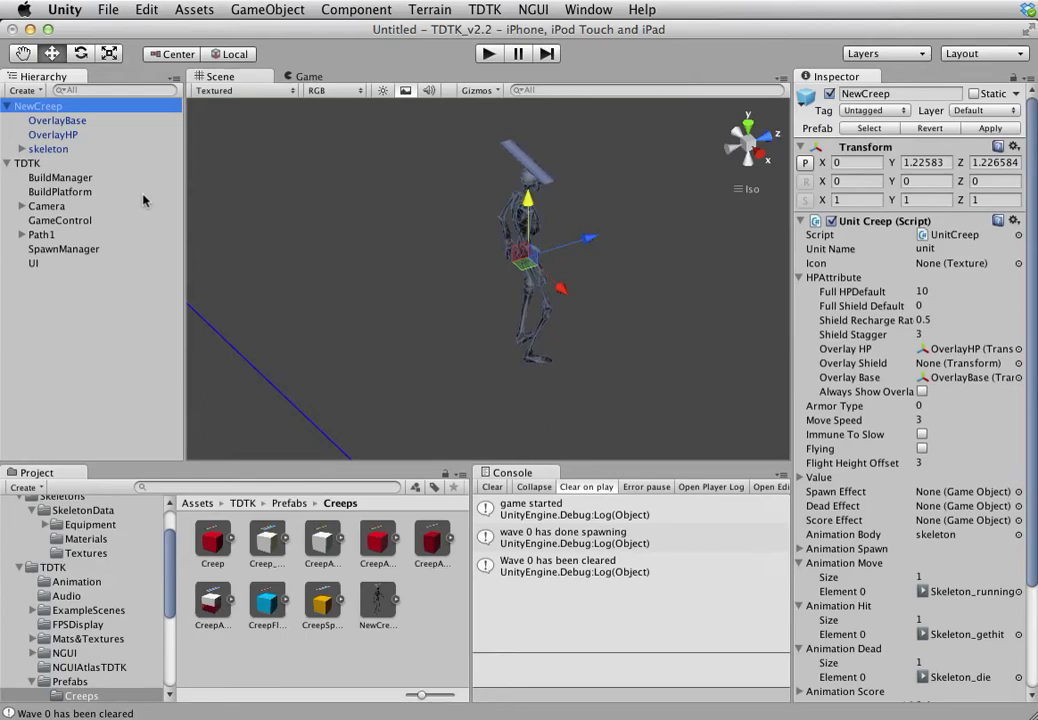
Step: Add the CreepA_Turret1 prefab from the Creeps folder to the scene and delete NewCreep from it
click(64, 653)
scroll(110, 598, down, 4)
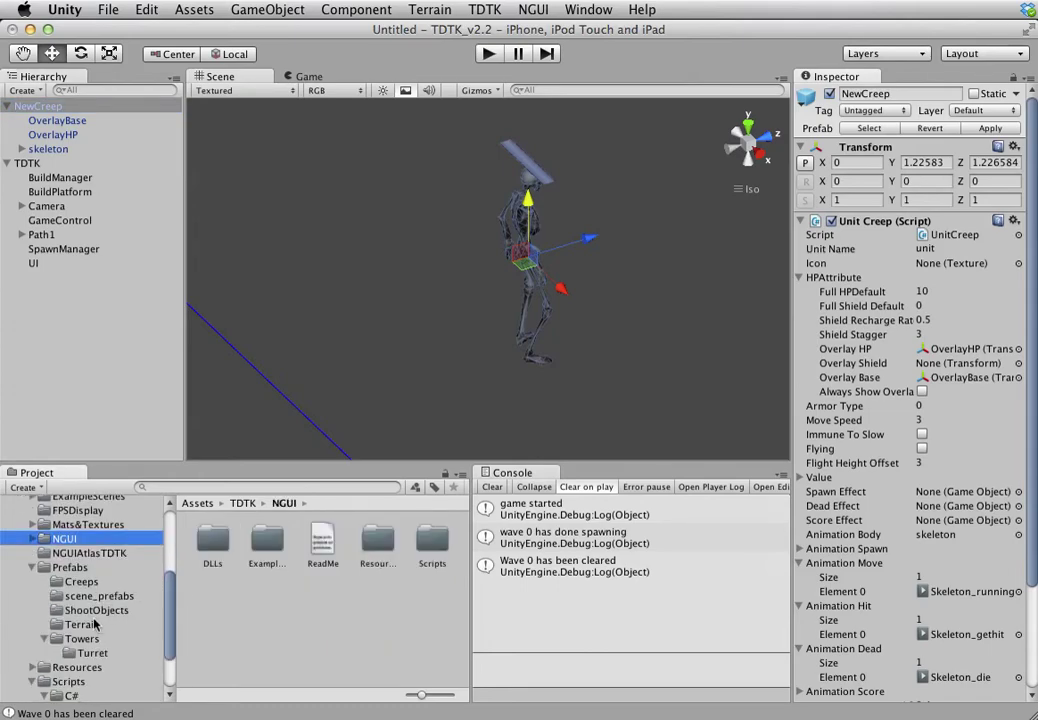
click(82, 583)
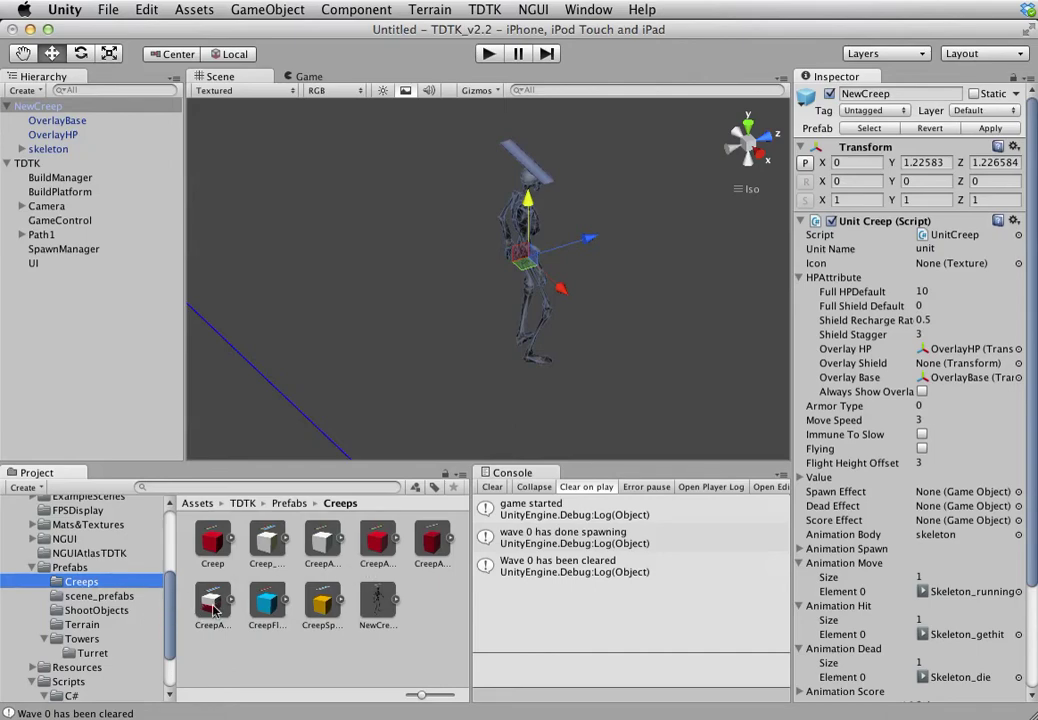
drag(213, 610, 77, 362)
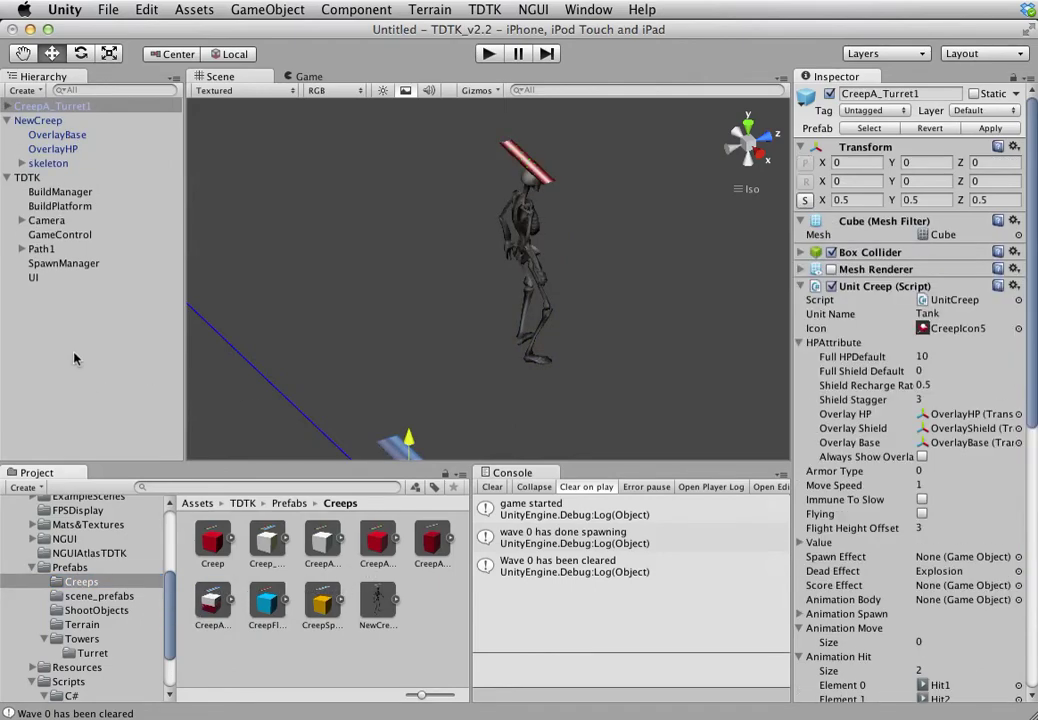
click(45, 120)
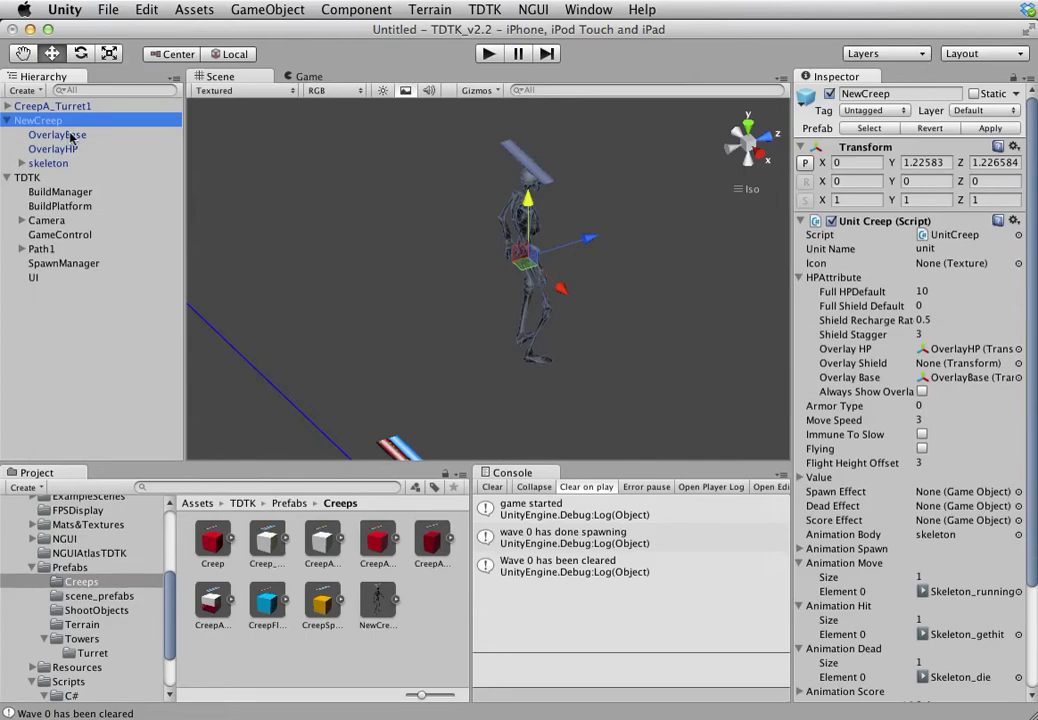
key(super+BackSpace)
Step: Examine the CreepA_Turret1 model, its Turret child and the Unit Creep Attack script settings on its root
click(45, 105)
middle_drag(556, 389, 500, 201)
scroll(465, 271, up, 2)
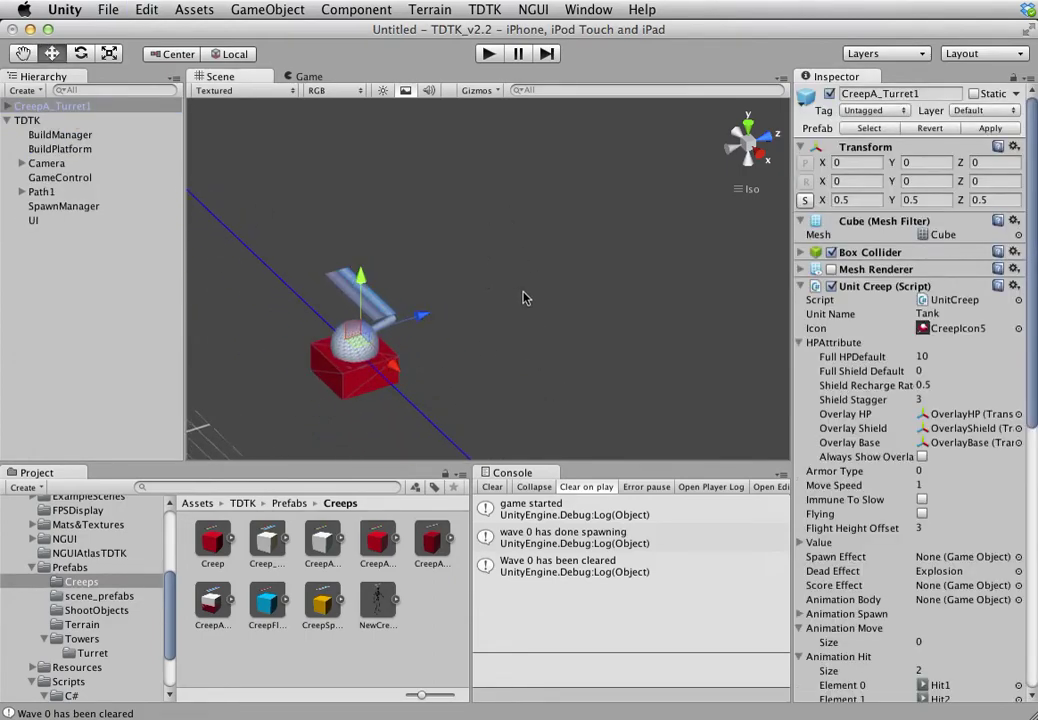
alt+drag(526, 292, 352, 218)
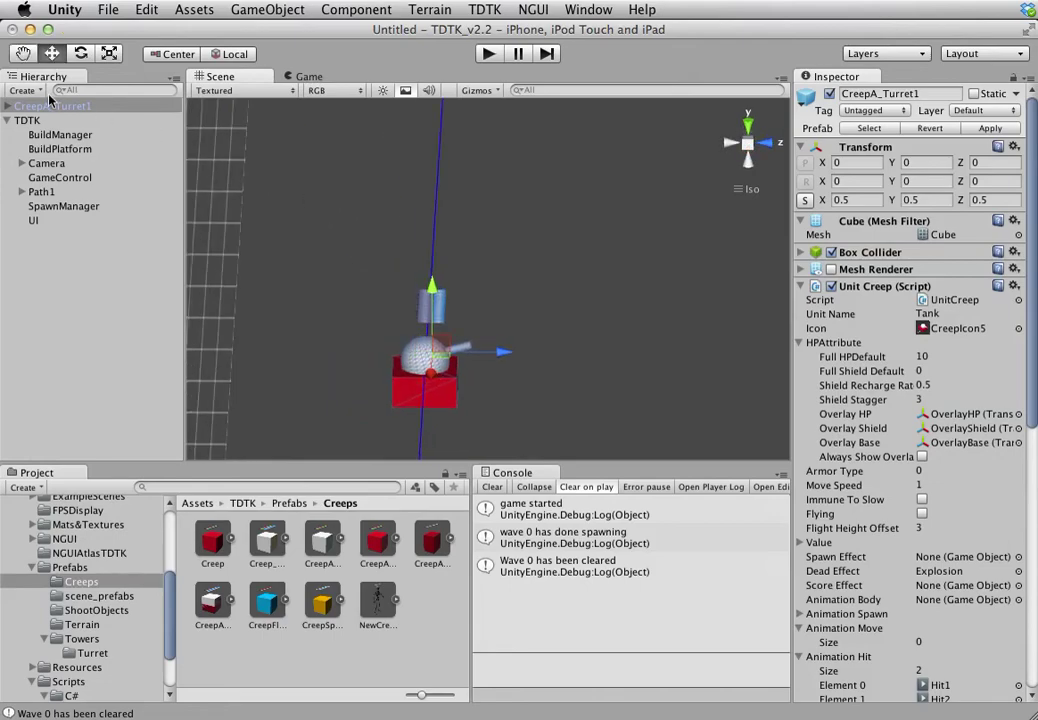
click(8, 105)
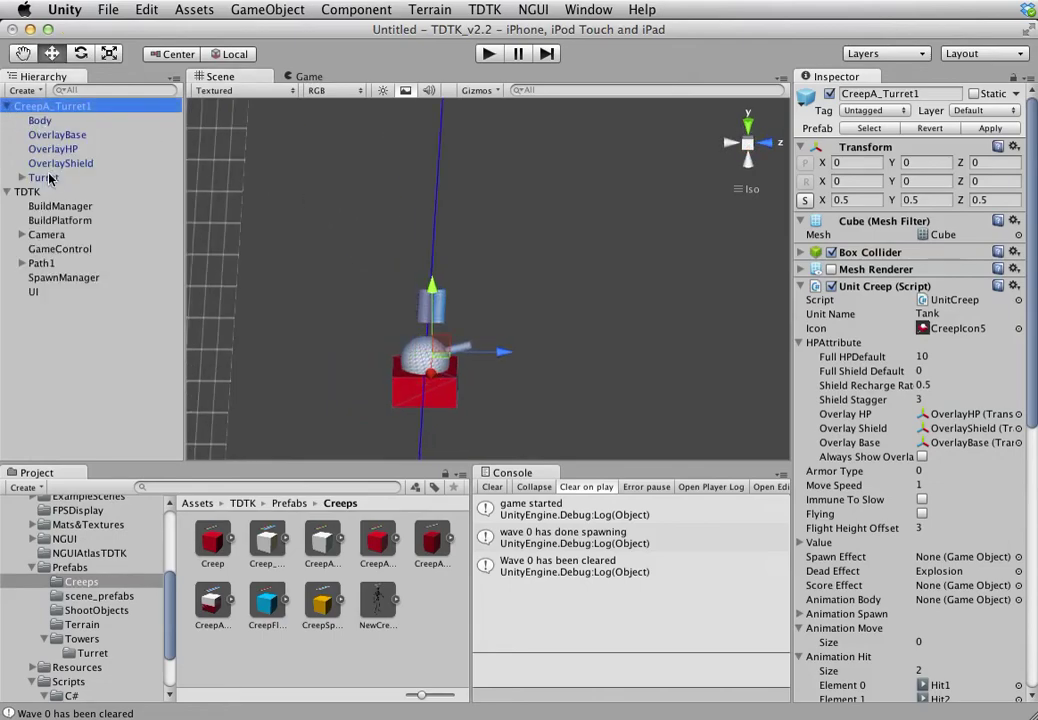
click(45, 177)
click(65, 105)
scroll(847, 401, down, 10)
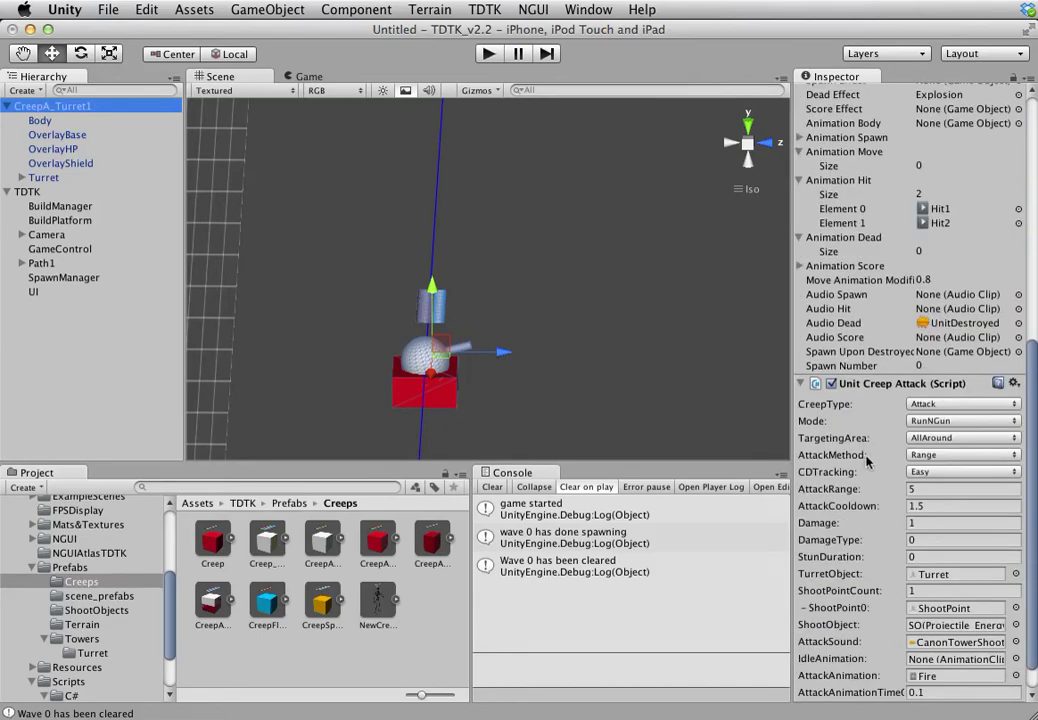
Step: Expand the Turret hierarchy of CreepA_Turret1 and inspect the nested Turret object and its Barrel child
click(21, 177)
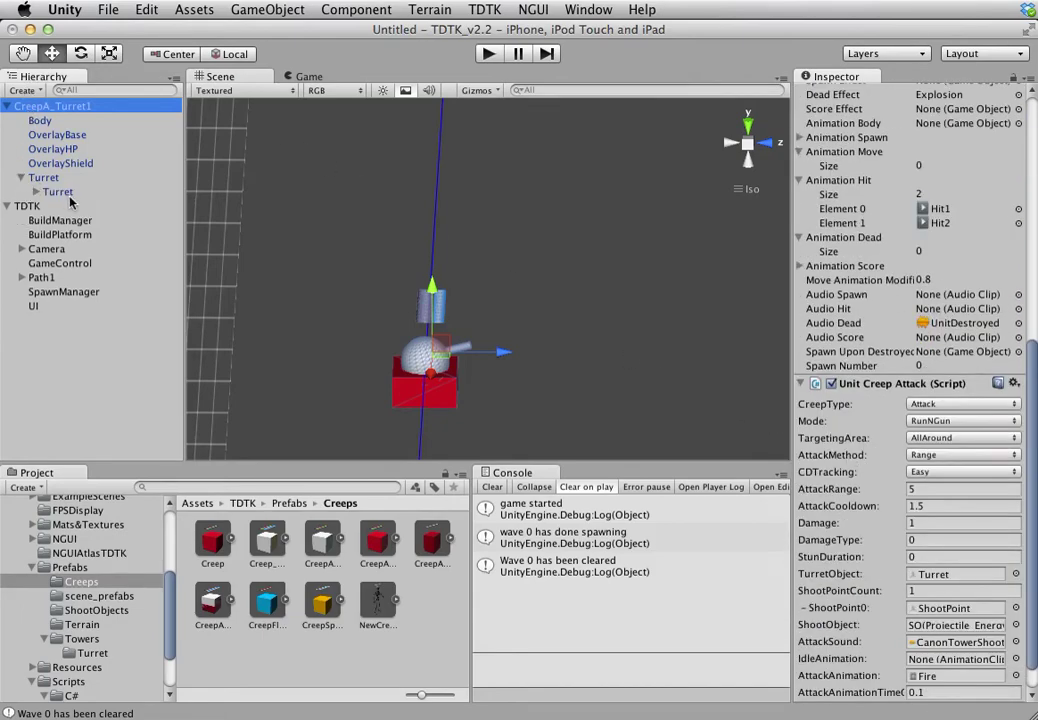
click(55, 191)
click(36, 191)
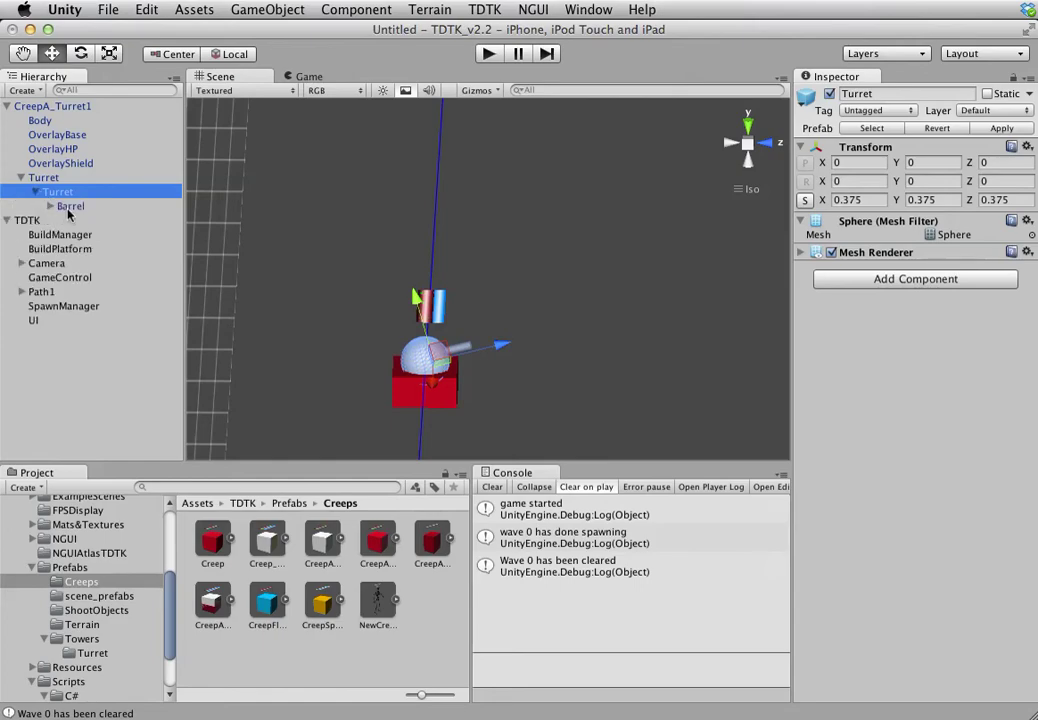
click(70, 205)
Step: Switch the creep type of CreepA_Turret1's Unit Creep Attack script to Support, review its settings and mode options, and restore the type to Attack
click(58, 106)
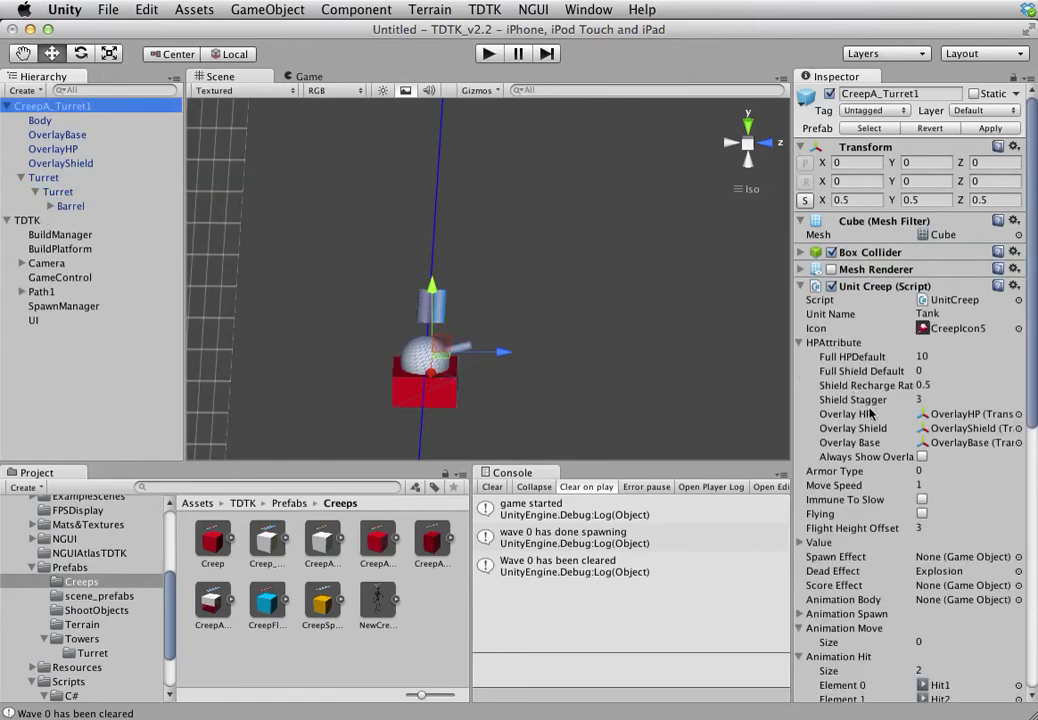
scroll(873, 388, down, 10)
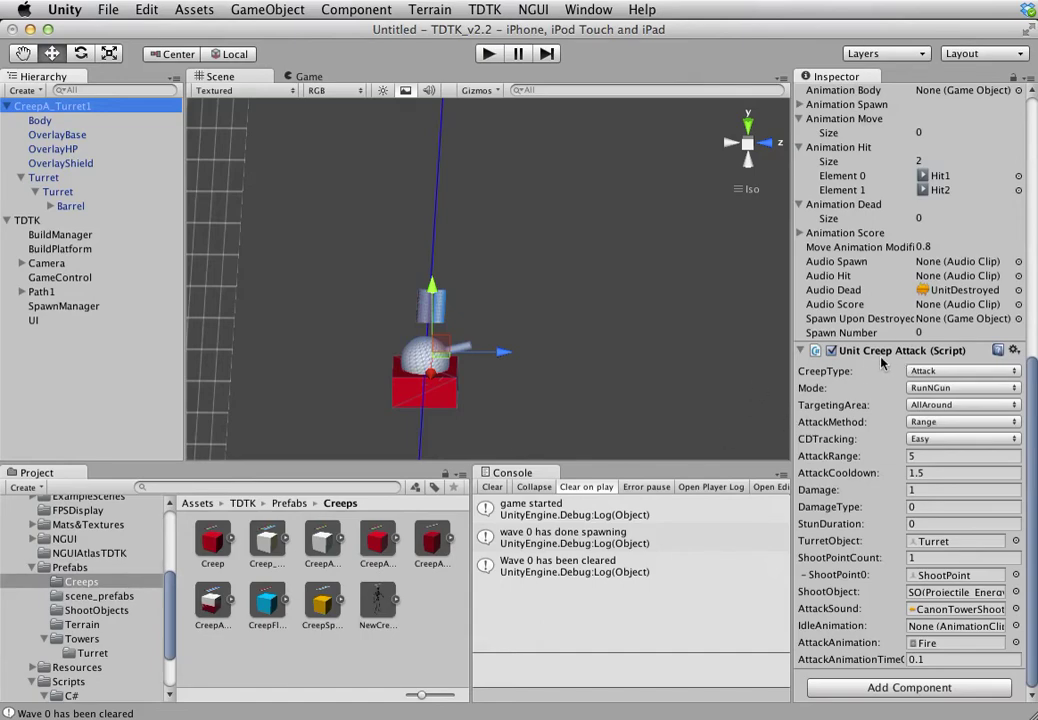
click(925, 371)
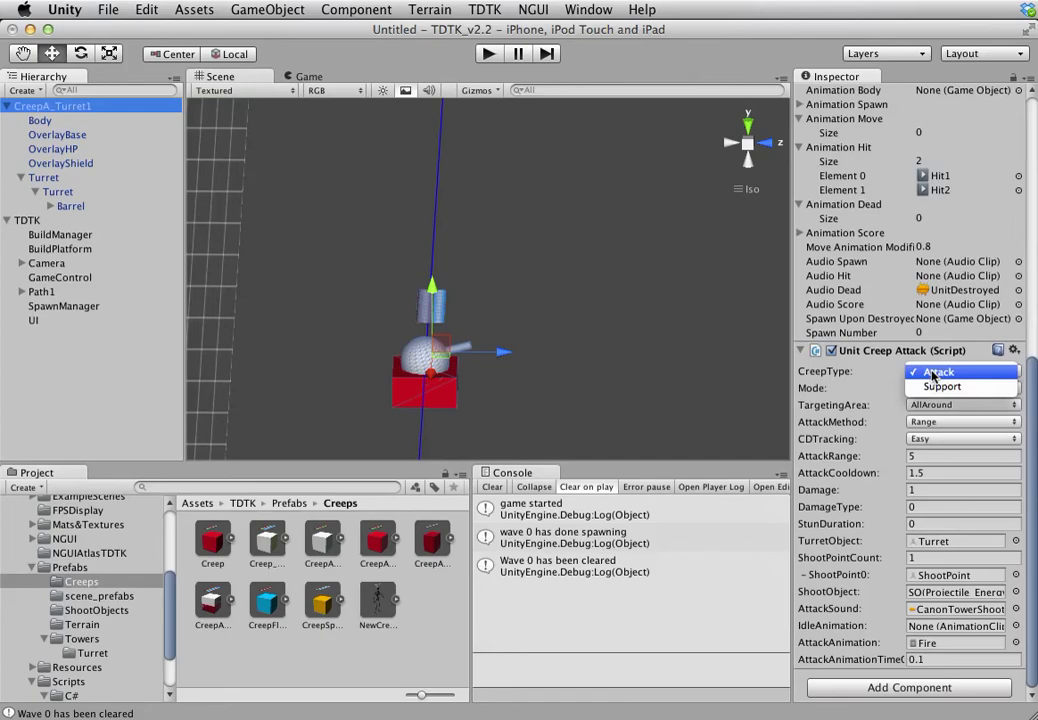
click(945, 386)
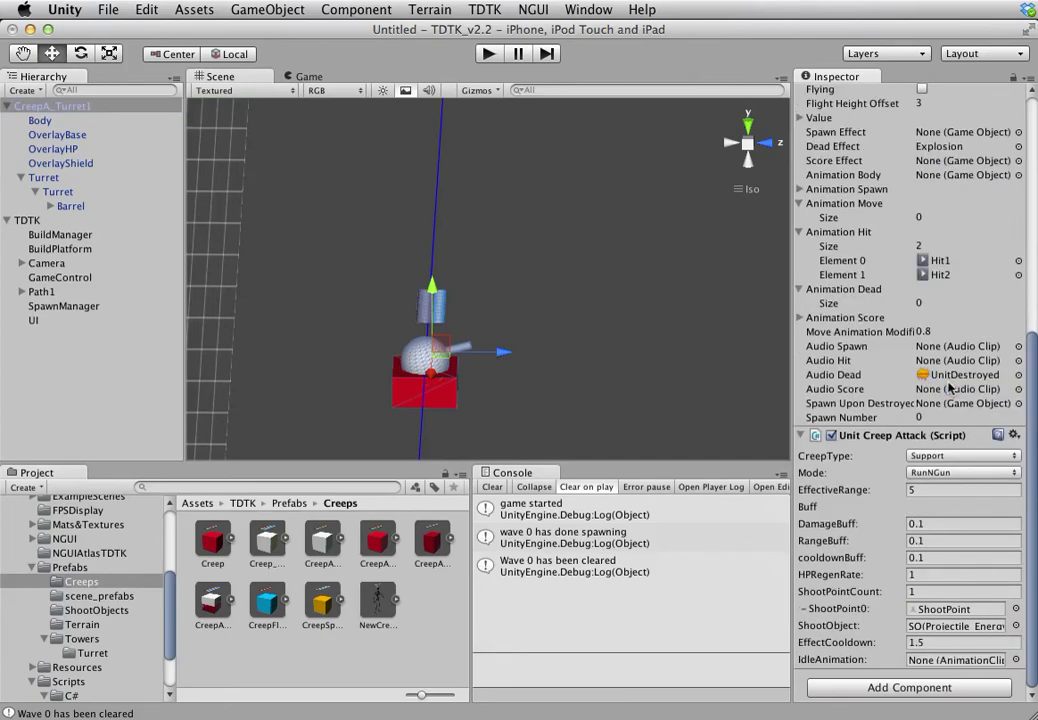
click(952, 474)
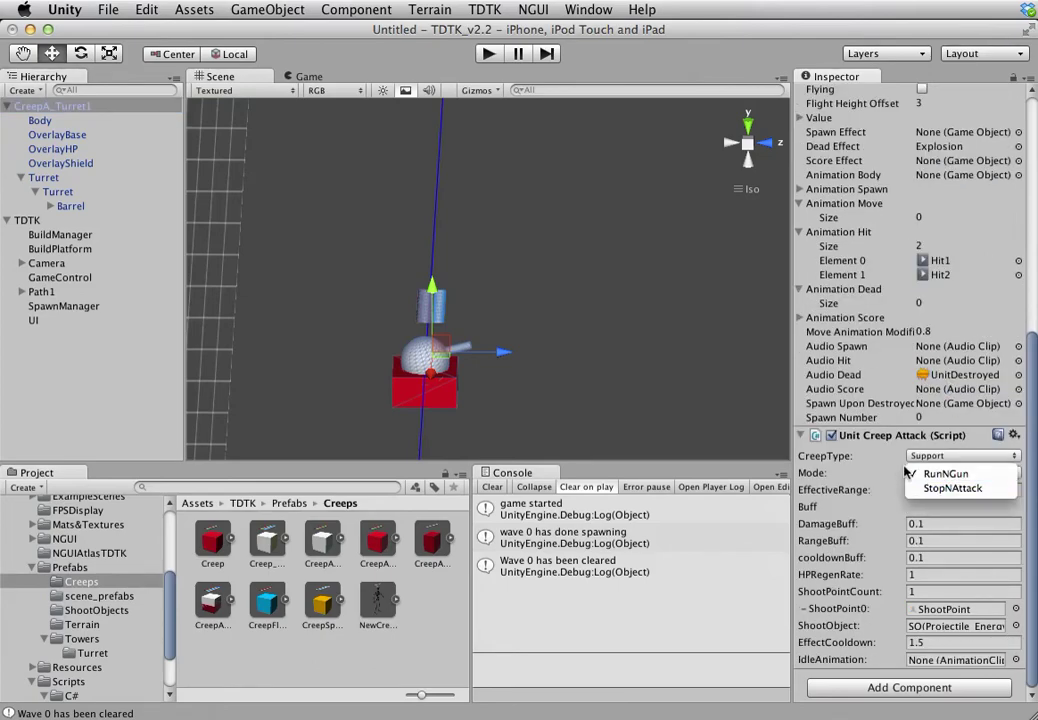
click(921, 459)
click(925, 456)
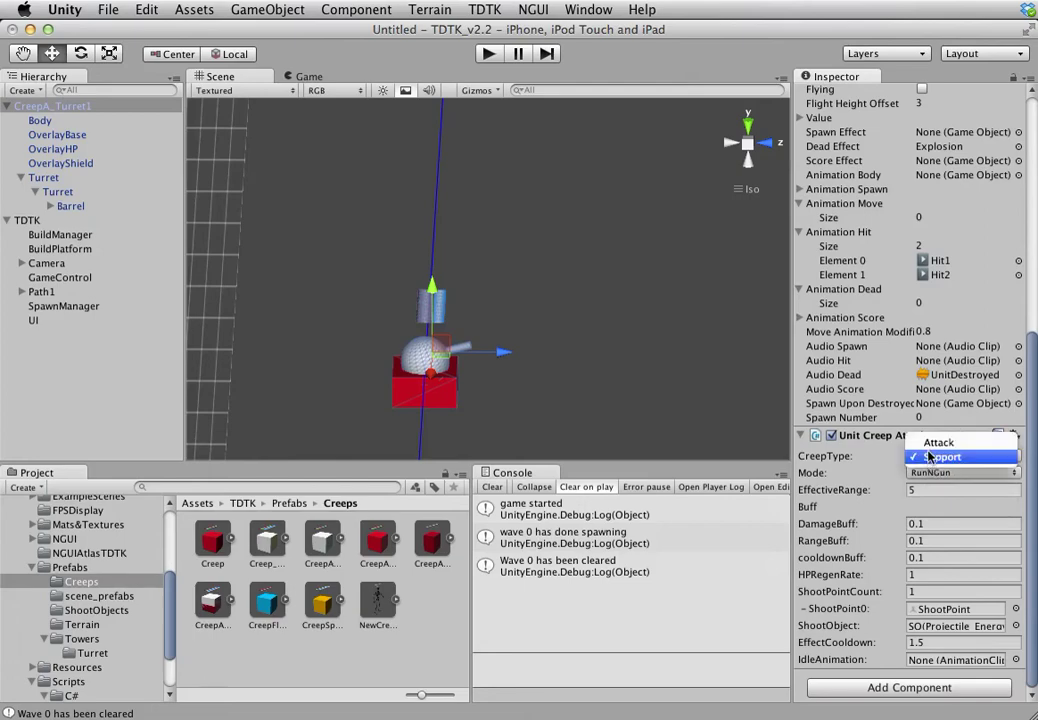
click(936, 443)
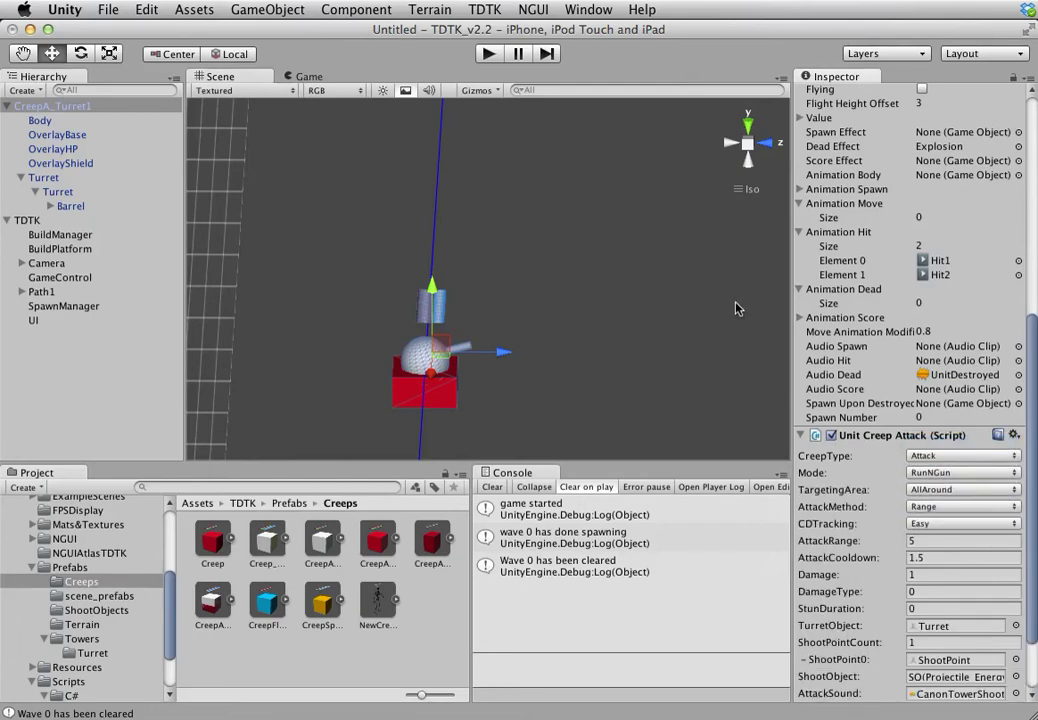
scroll(898, 471, down, 3)
scroll(898, 471, up, 10)
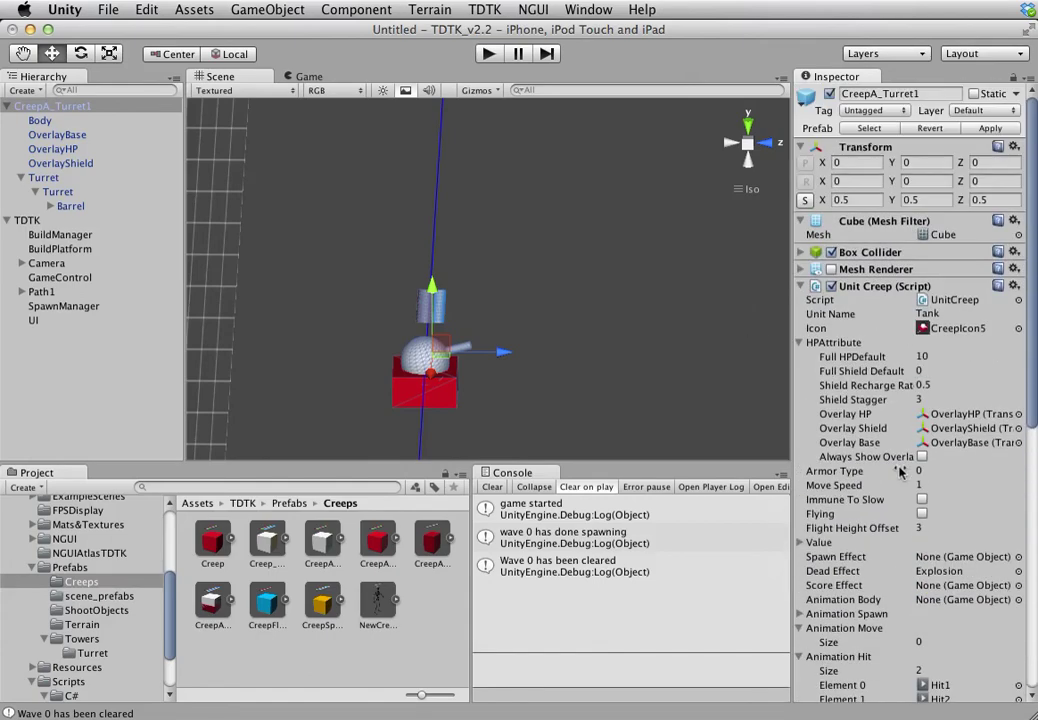